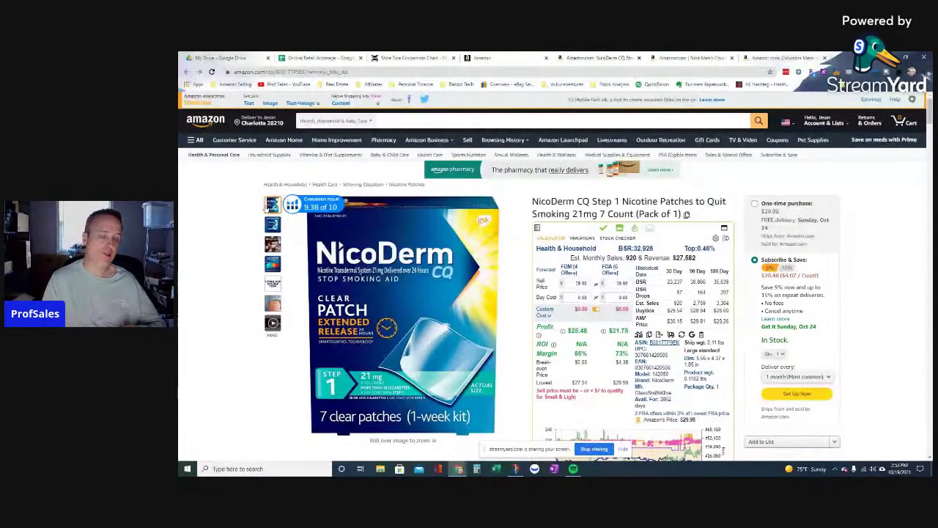
Examine the NicoDerm listing's AZInsight calculator, including the forecast columns for FBM and FBA offers.
{"action": "scroll", "coordinate": [853, 163], "scroll_direction": "down", "scroll_amount": 1}
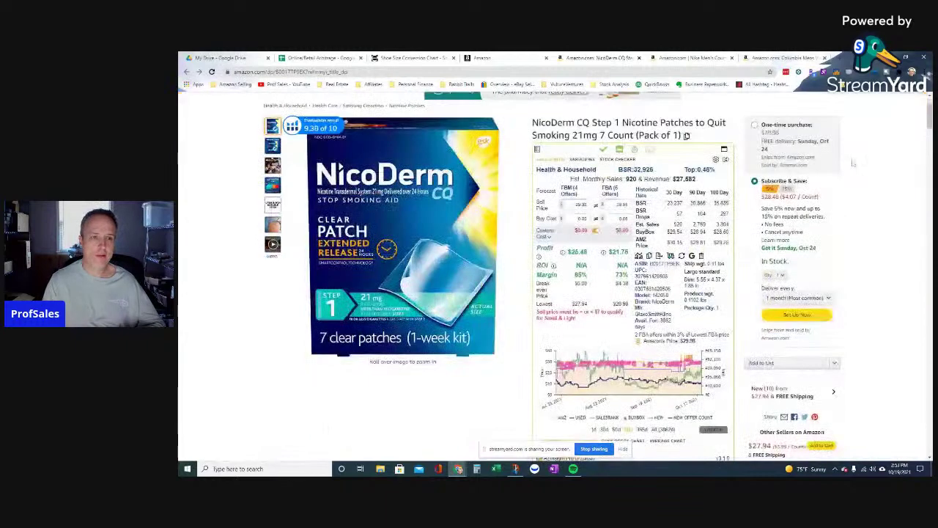
{"action": "left_click_drag", "start_coordinate": [735, 129], "coordinate": [718, 429]}
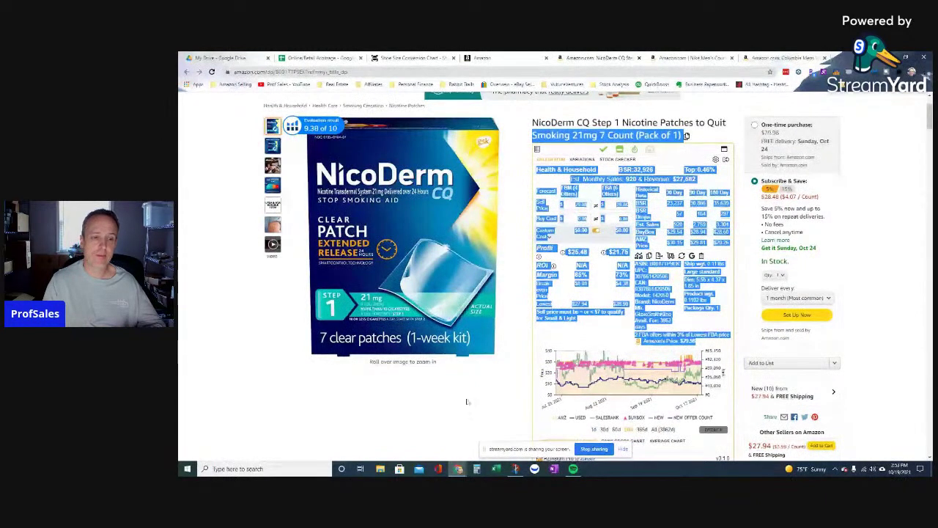
{"action": "left_click", "coordinate": [620, 260]}
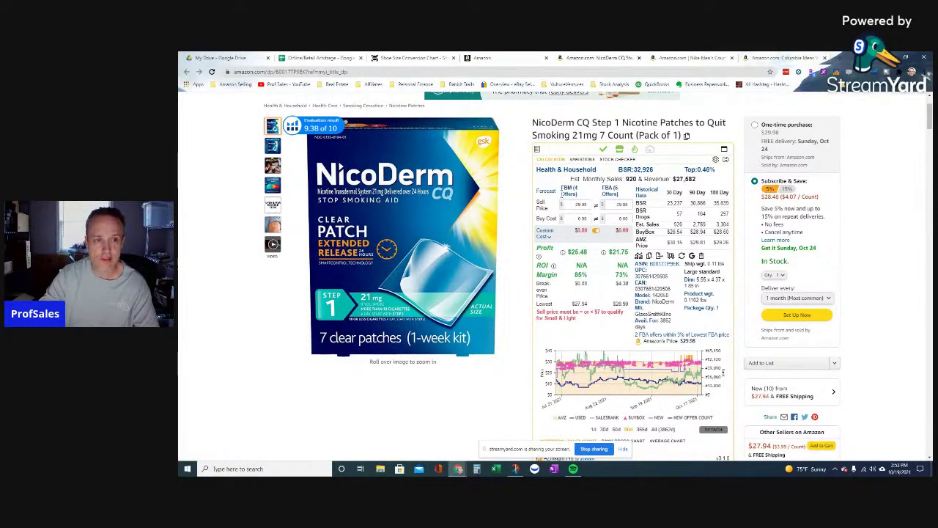
{"action": "double_click", "coordinate": [569, 190]}
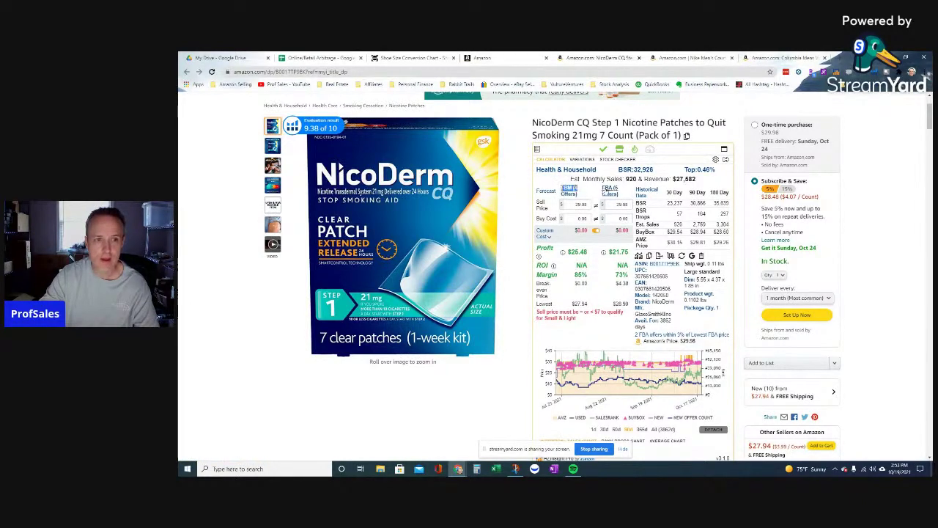
{"action": "double_click", "coordinate": [607, 187]}
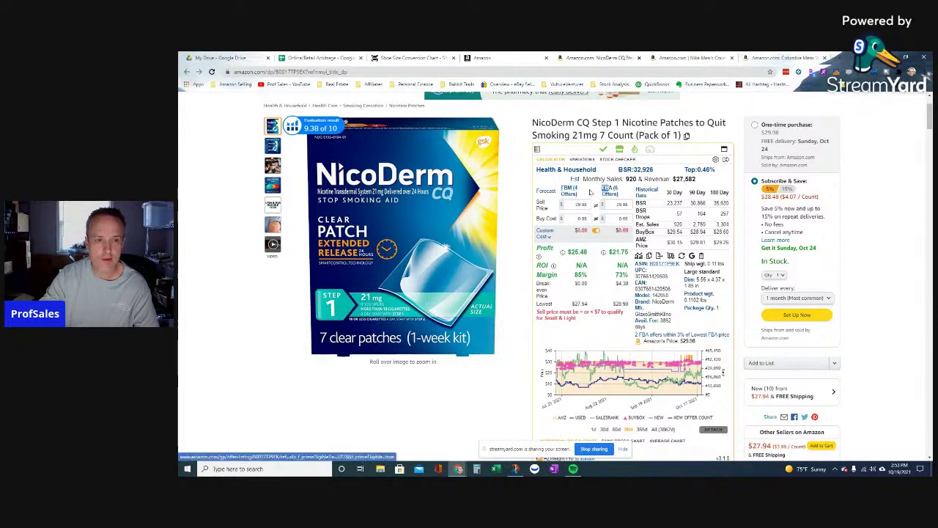
{"action": "left_click", "coordinate": [574, 188]}
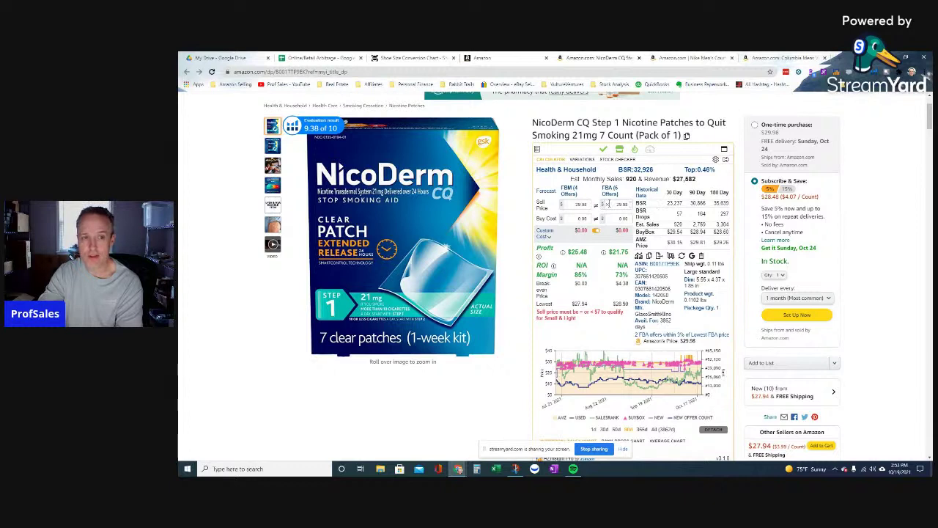
Set the FBA sell price in the calculator to 28.94.
{"action": "left_click_drag", "start_coordinate": [614, 204], "coordinate": [628, 205]}
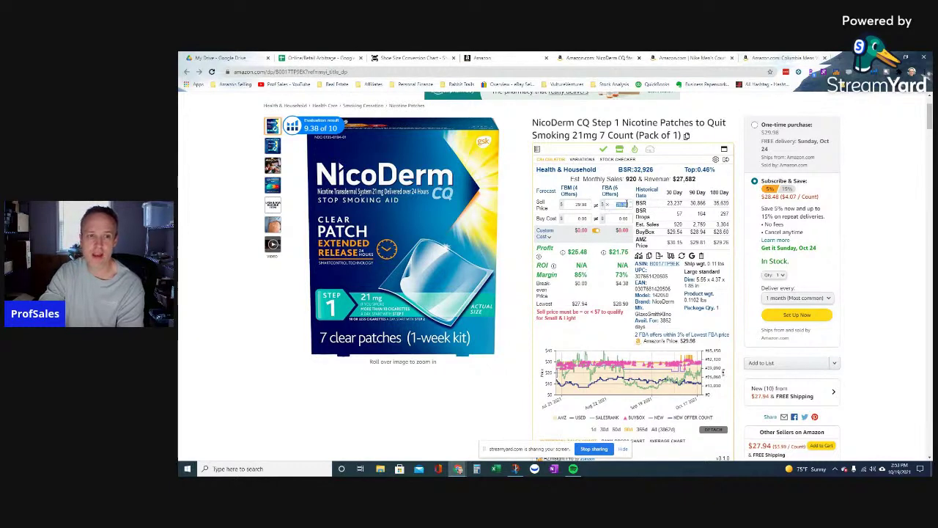
{"action": "left_click", "coordinate": [629, 195]}
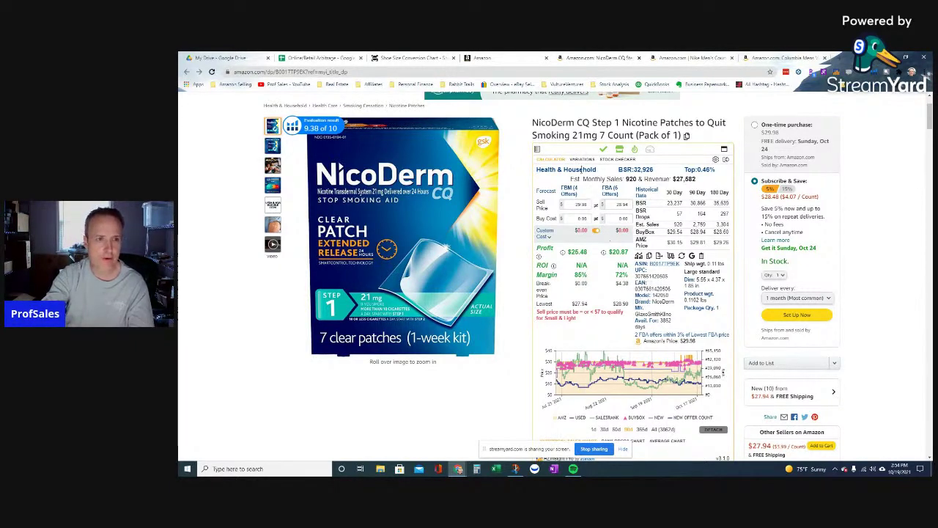
{"action": "scroll", "coordinate": [643, 274], "scroll_direction": "down", "scroll_amount": 1}
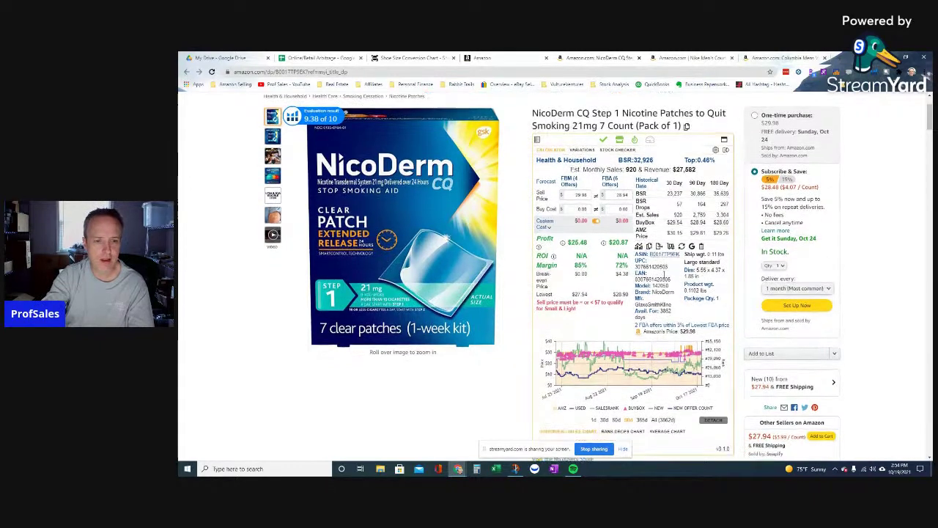
{"action": "scroll", "coordinate": [644, 275], "scroll_direction": "up", "scroll_amount": 1}
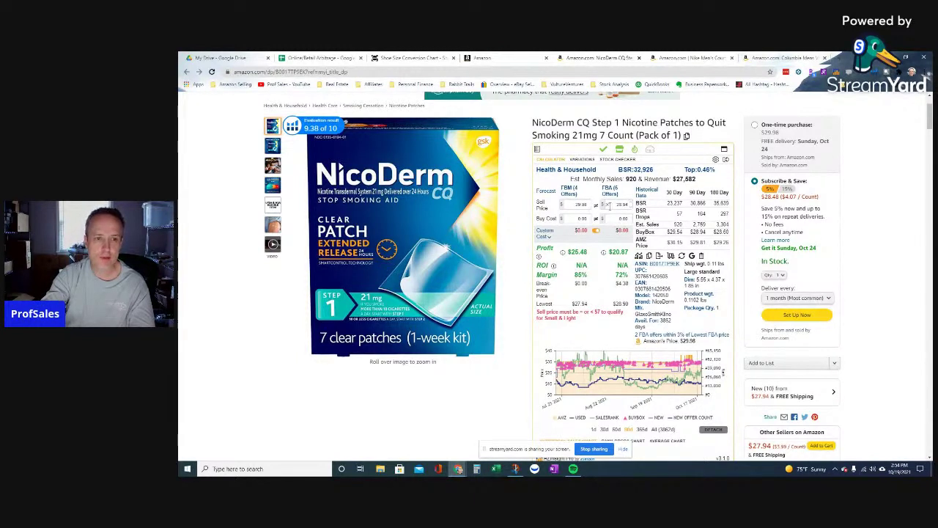
Set the FBA buy cost to 10 and check the resulting profit and margin.
{"action": "left_click", "coordinate": [609, 205]}
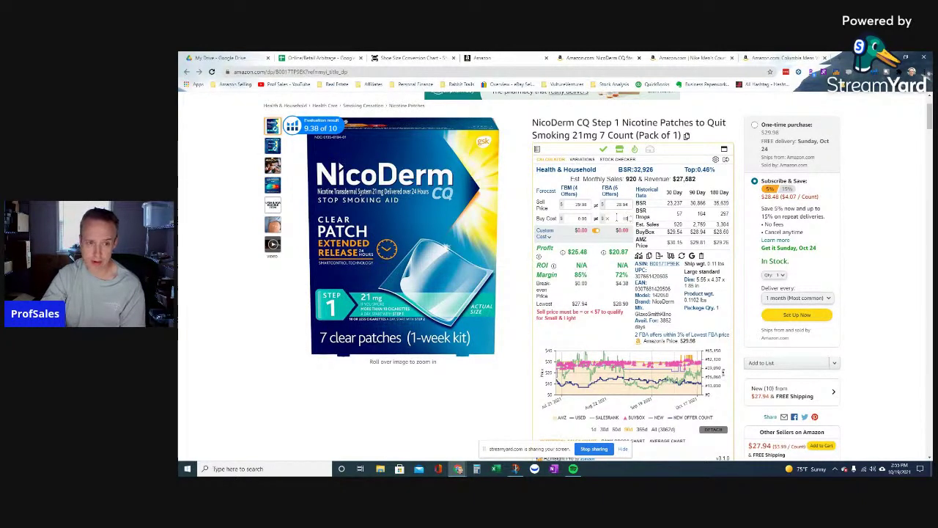
{"action": "type", "text": "10"}
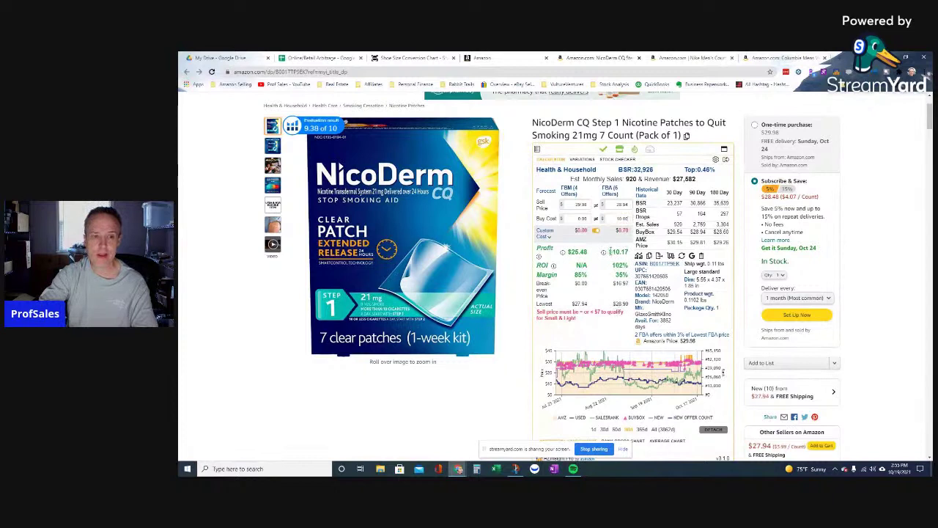
{"action": "left_click_drag", "start_coordinate": [609, 251], "coordinate": [629, 258]}
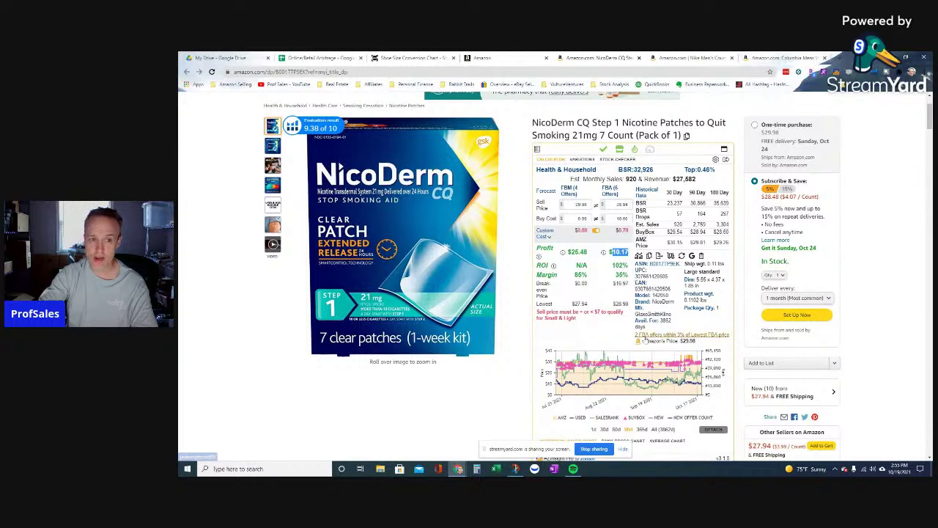
{"action": "left_click_drag", "start_coordinate": [610, 266], "coordinate": [629, 275]}
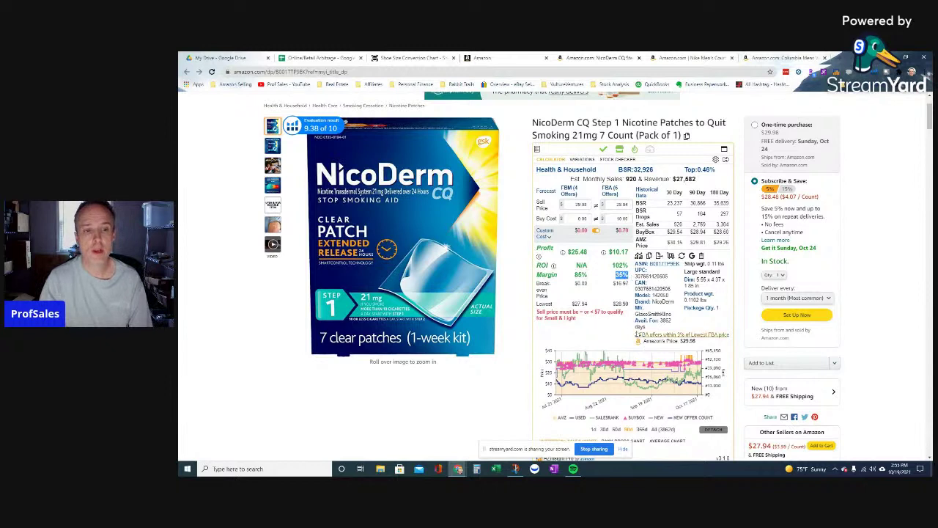
Fill the FBA sell price with the break-even price, and reset it to the lowest FBA price of 28.90.
{"action": "left_click", "coordinate": [608, 295]}
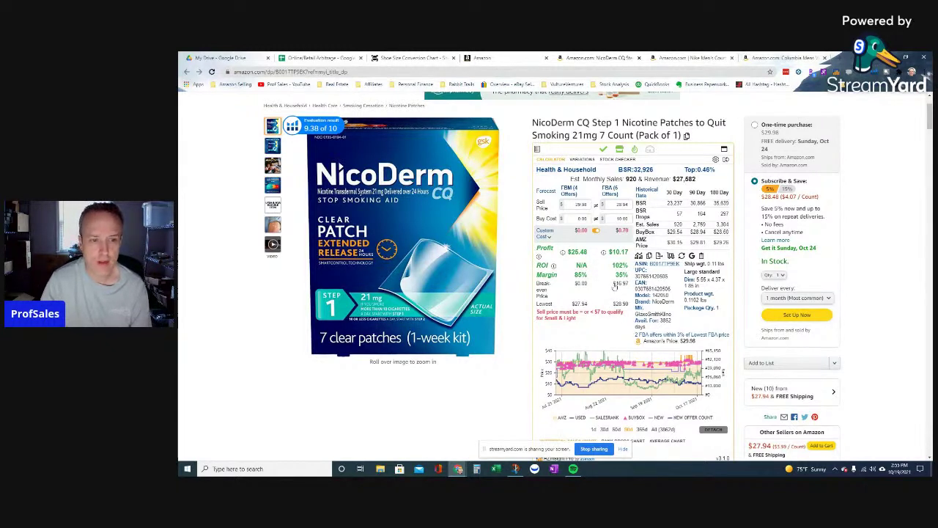
{"action": "left_click", "coordinate": [619, 286]}
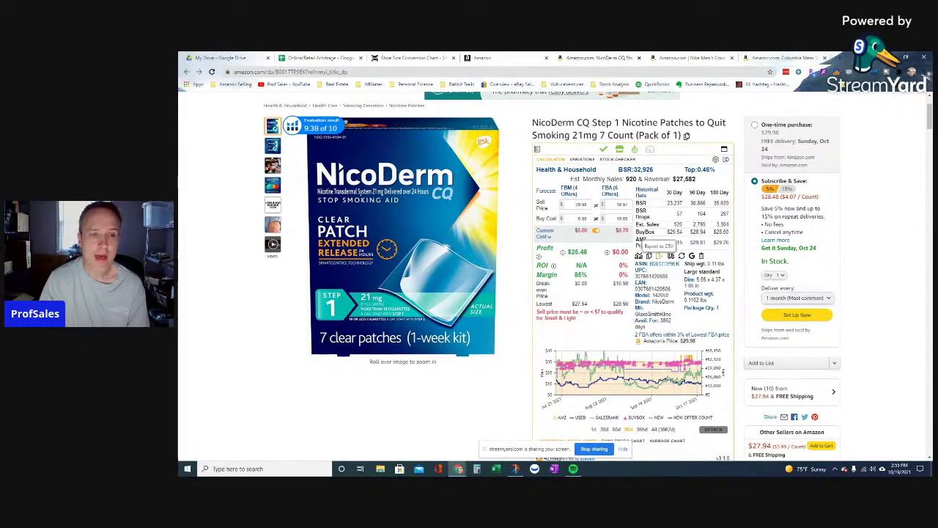
{"action": "left_click", "coordinate": [700, 234]}
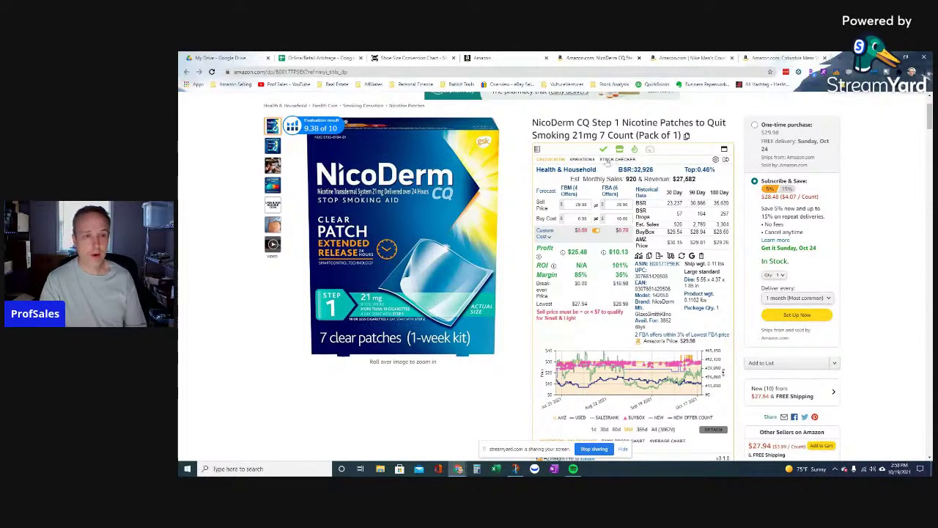
Check the listing's eligibility and IP-claim indicators in AZInsight, and look over its other offers.
{"action": "mouse_move", "coordinate": [604, 151]}
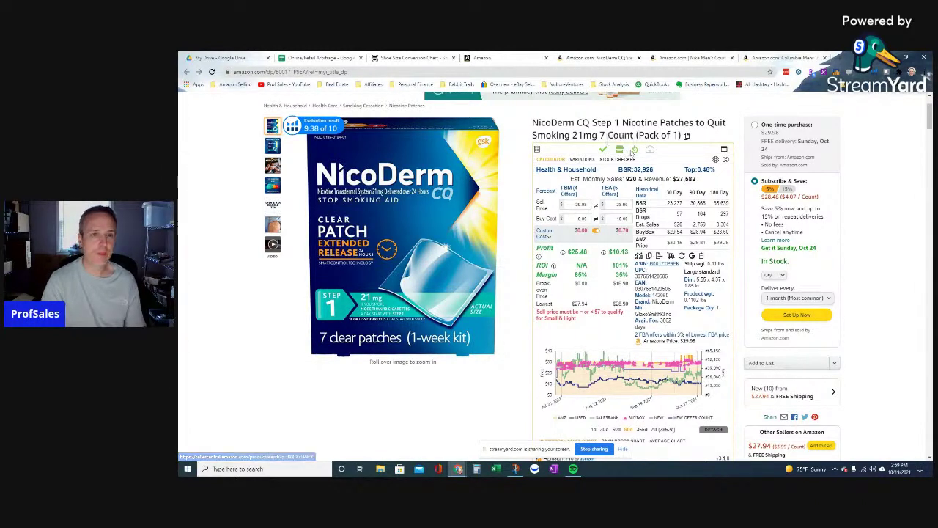
{"action": "mouse_move", "coordinate": [645, 157]}
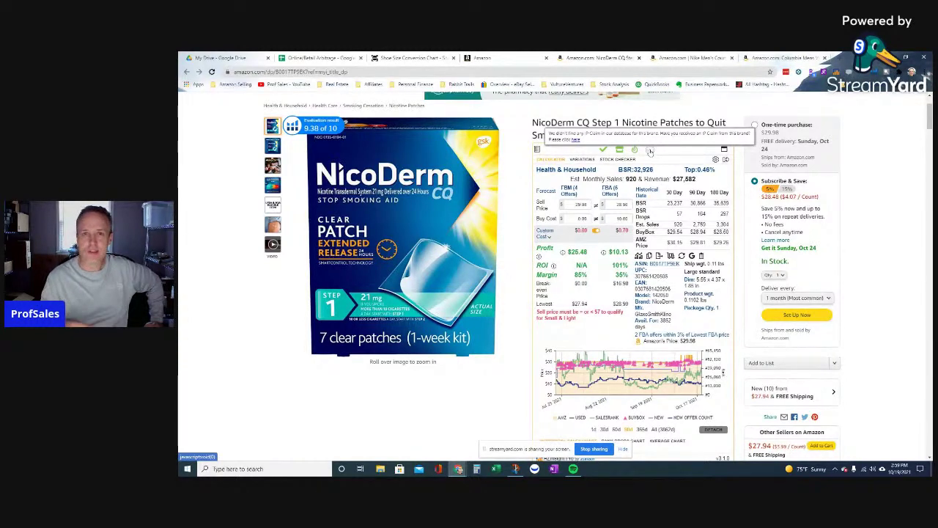
{"action": "mouse_move", "coordinate": [652, 150]}
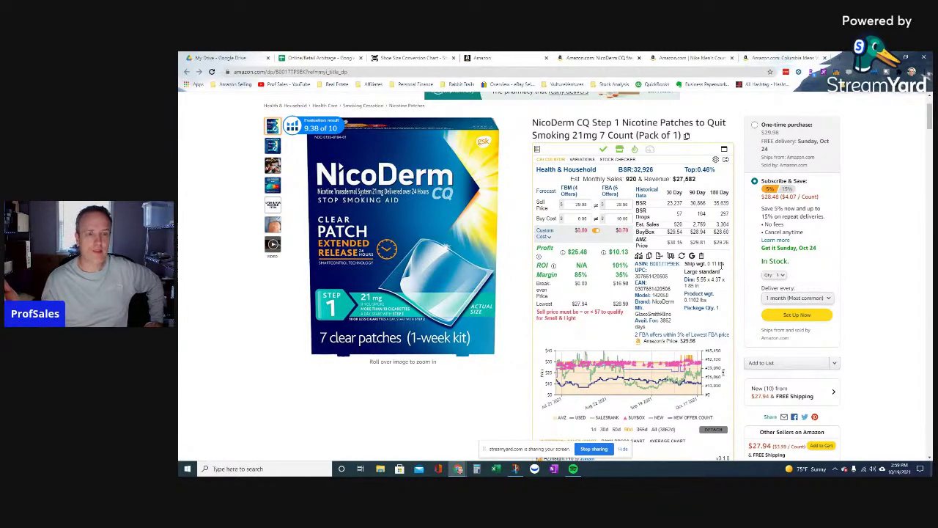
{"action": "scroll", "coordinate": [721, 268], "scroll_direction": "up", "scroll_amount": 1}
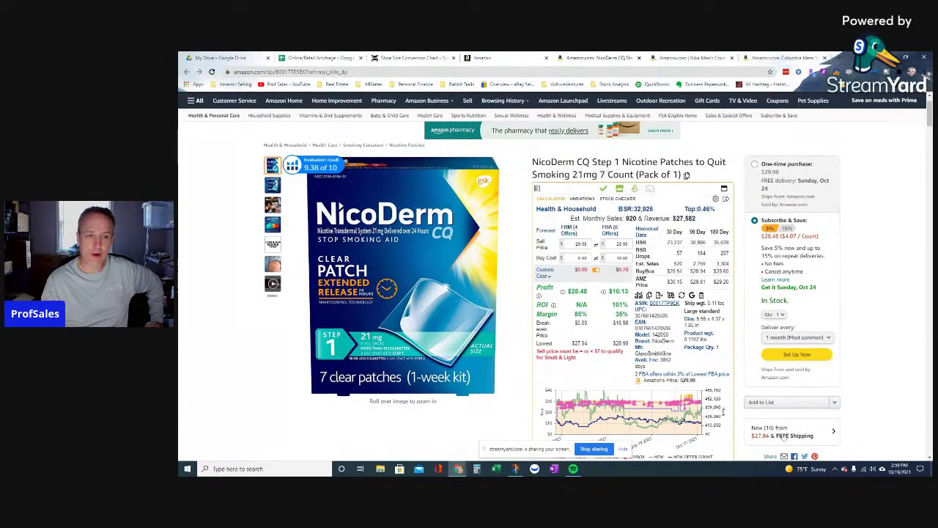
{"action": "scroll", "coordinate": [749, 392], "scroll_direction": "down", "scroll_amount": 2}
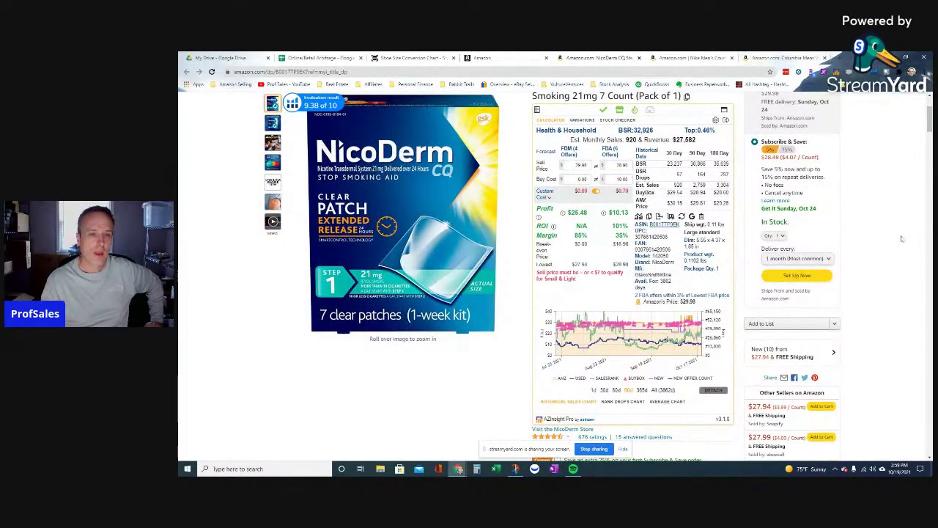
{"action": "mouse_move", "coordinate": [649, 111]}
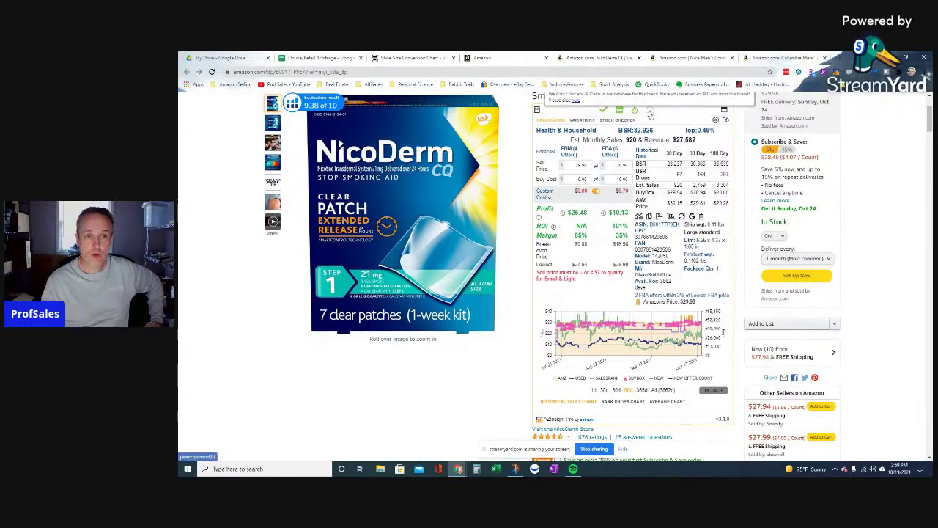
Detach the historical sales chart from the AZInsight window and look for it in the page and other browser tabs.
{"action": "scroll", "coordinate": [738, 318], "scroll_direction": "down", "scroll_amount": 2}
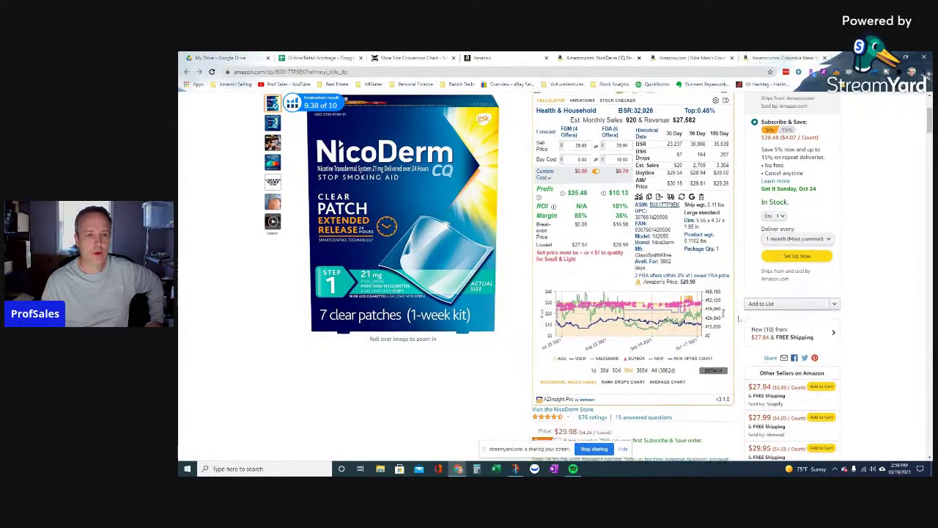
{"action": "scroll", "coordinate": [739, 318], "scroll_direction": "up", "scroll_amount": 2}
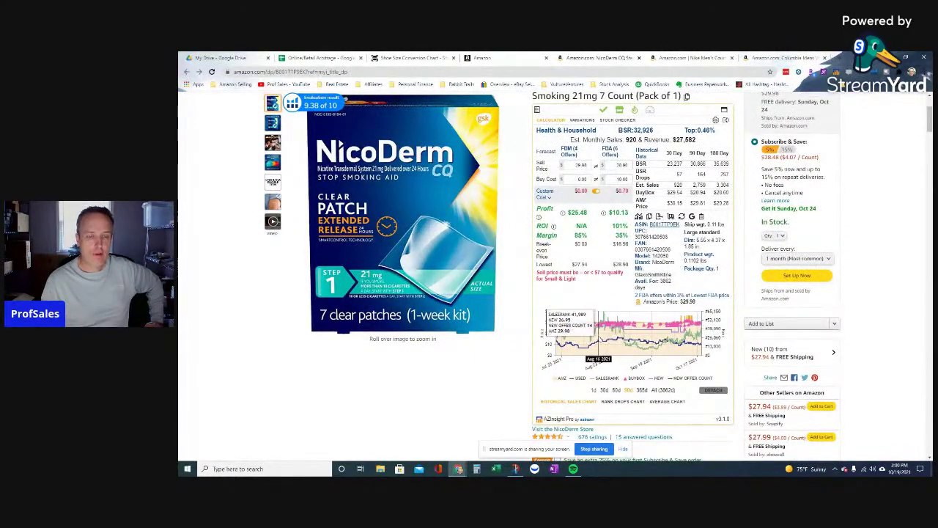
{"action": "left_click", "coordinate": [710, 393]}
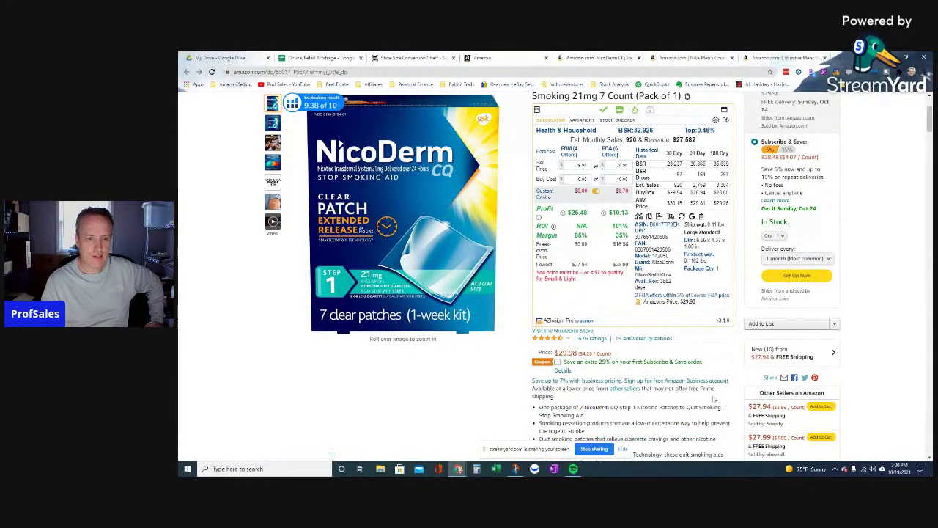
{"action": "scroll", "coordinate": [709, 388], "scroll_direction": "down", "scroll_amount": 2}
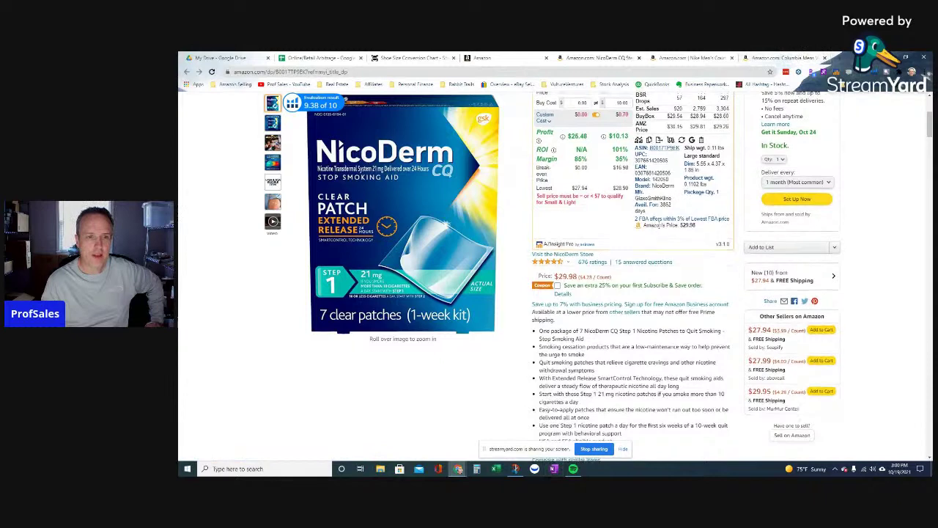
{"action": "scroll", "coordinate": [580, 349], "scroll_direction": "up", "scroll_amount": 2}
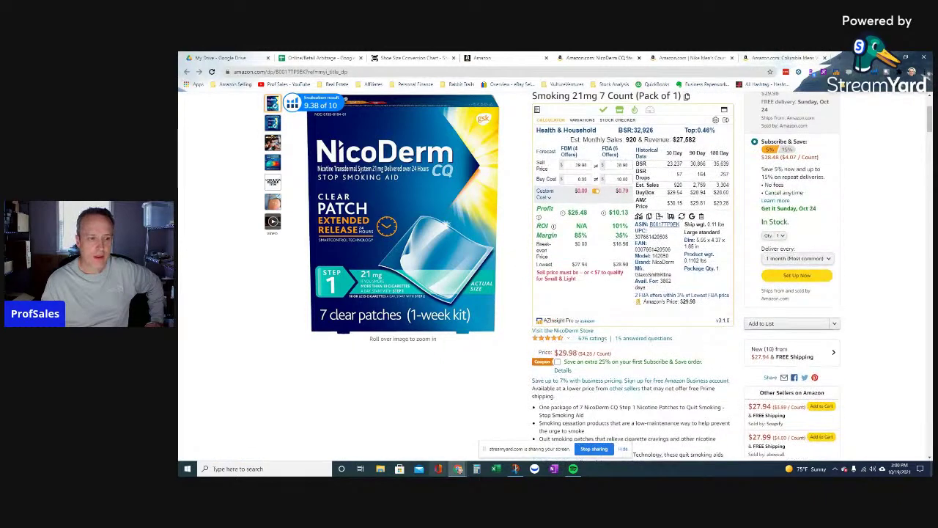
{"action": "left_click", "coordinate": [692, 61]}
{"action": "left_click", "coordinate": [572, 58]}
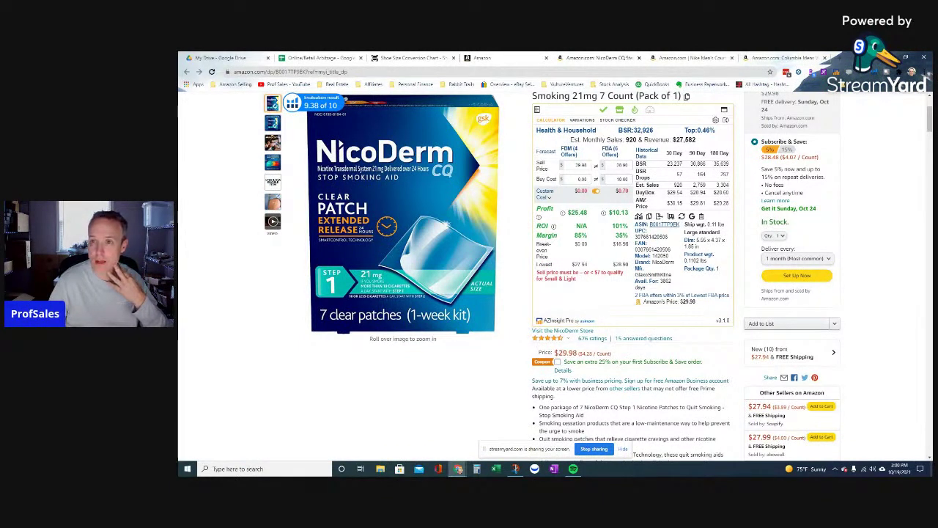
Open AZInsight's View Layout settings and look through the graph, quick-scroll icon, popup, hidden-feature and historical data source options.
{"action": "scroll", "coordinate": [649, 189], "scroll_direction": "up", "scroll_amount": 2}
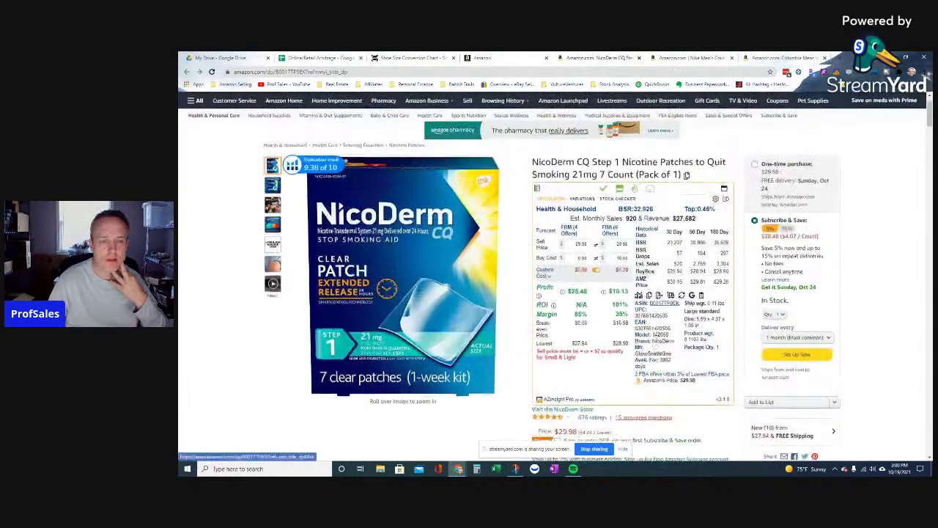
{"action": "left_click", "coordinate": [715, 200]}
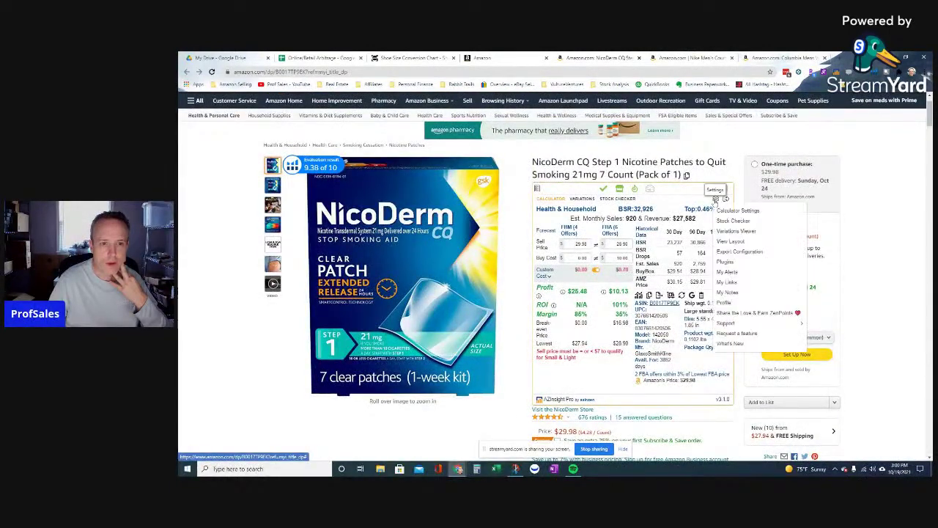
{"action": "left_click", "coordinate": [743, 242]}
{"action": "scroll", "coordinate": [669, 271], "scroll_direction": "down", "scroll_amount": 1}
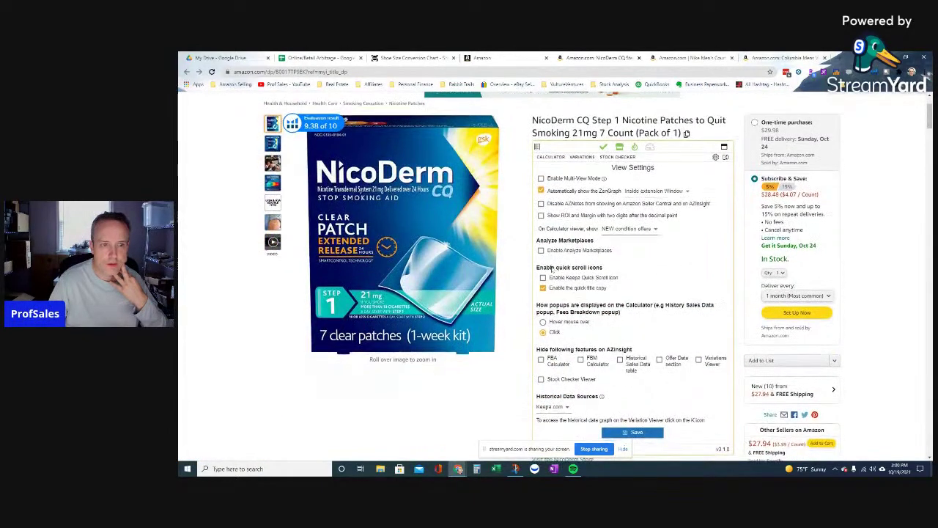
{"action": "scroll", "coordinate": [552, 269], "scroll_direction": "down", "scroll_amount": 1}
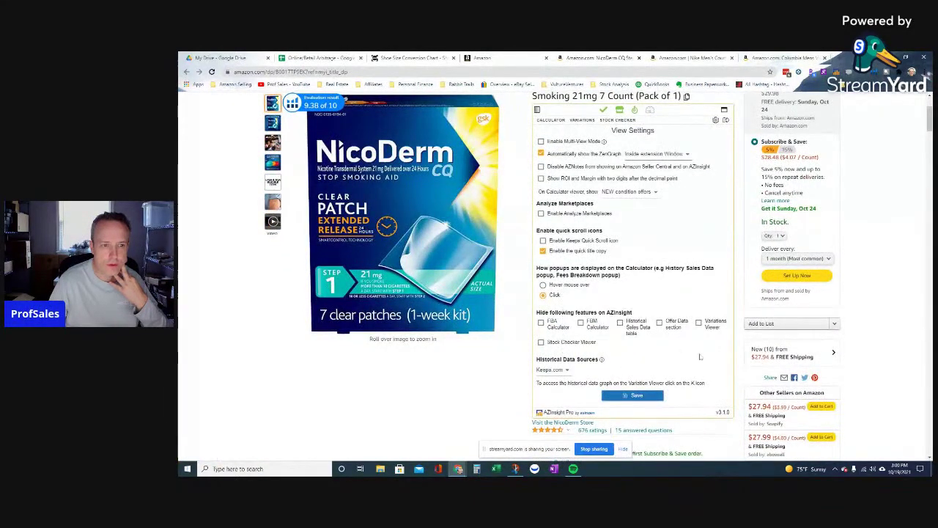
{"action": "scroll", "coordinate": [699, 357], "scroll_direction": "down", "scroll_amount": 1}
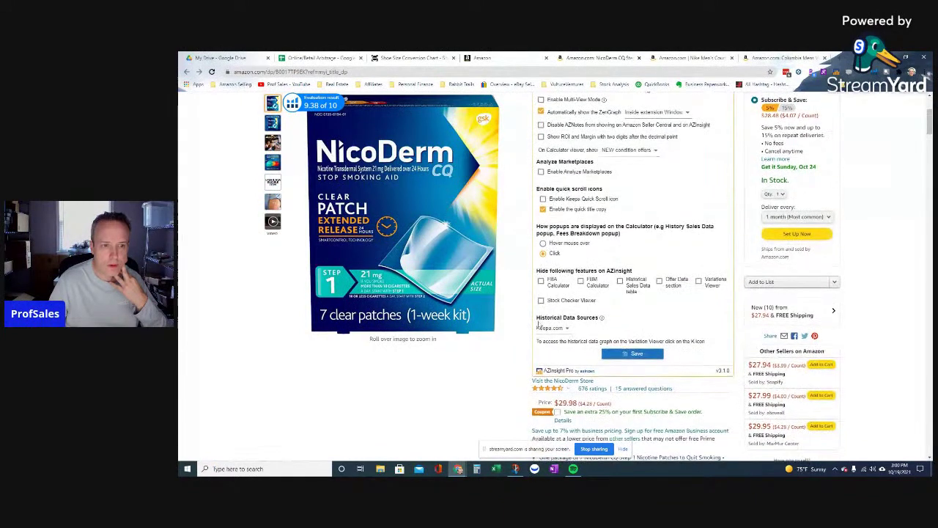
{"action": "scroll", "coordinate": [540, 314], "scroll_direction": "down", "scroll_amount": 1}
{"action": "scroll", "coordinate": [506, 147], "scroll_direction": "up", "scroll_amount": 3}
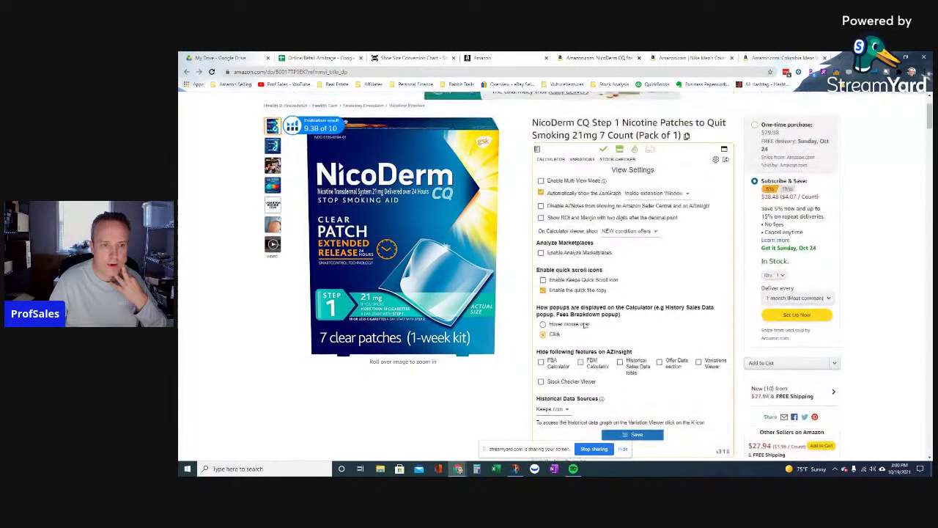
Reload the listing to bring the historical sales chart back into AZInsight, and show its 365-day and 60-day ranges.
{"action": "left_click", "coordinate": [212, 72]}
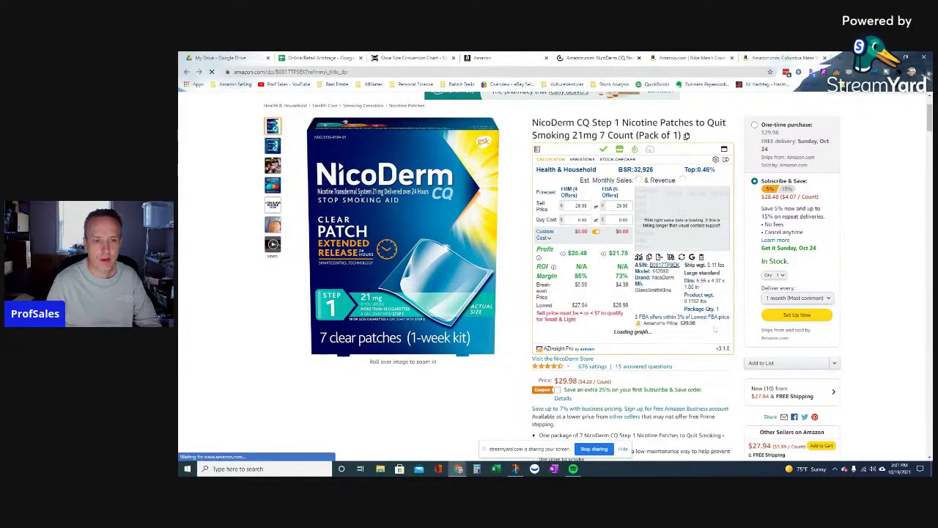
{"action": "scroll", "coordinate": [630, 257], "scroll_direction": "down", "scroll_amount": 1}
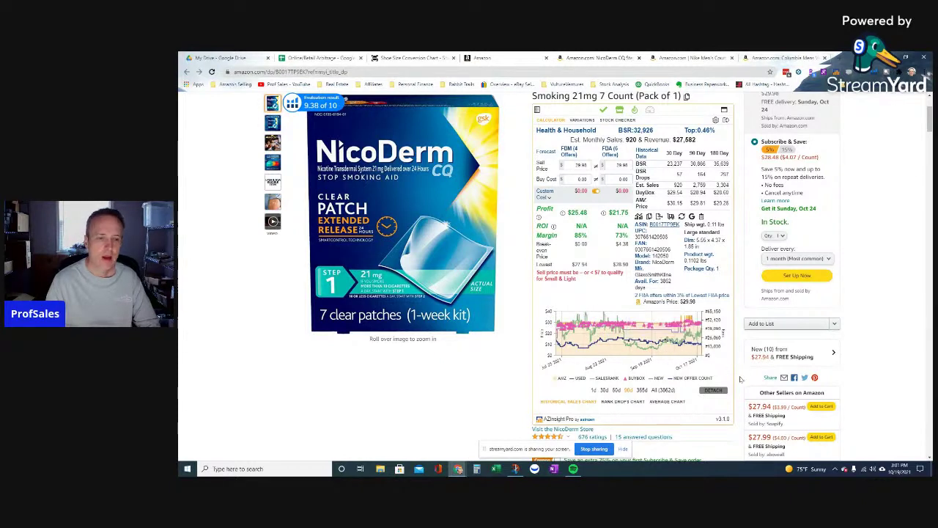
{"action": "left_click", "coordinate": [640, 393]}
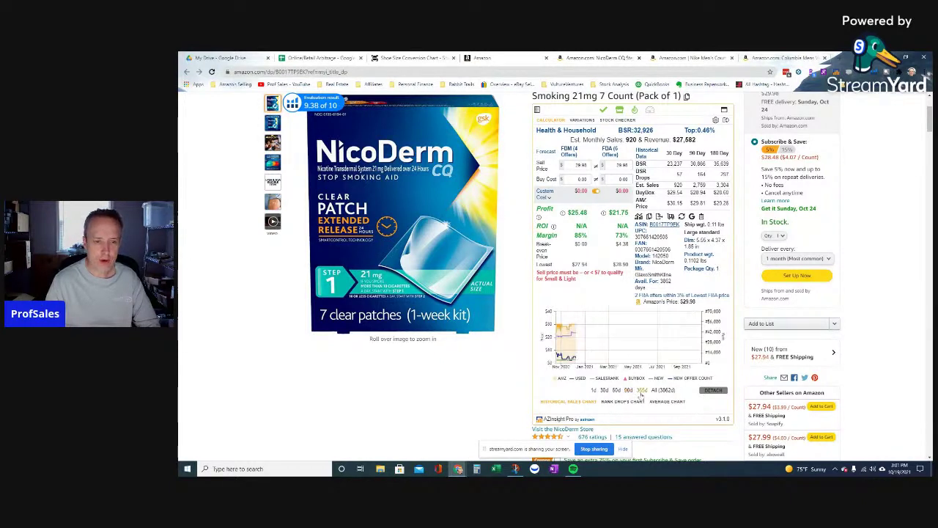
{"action": "left_click", "coordinate": [615, 393]}
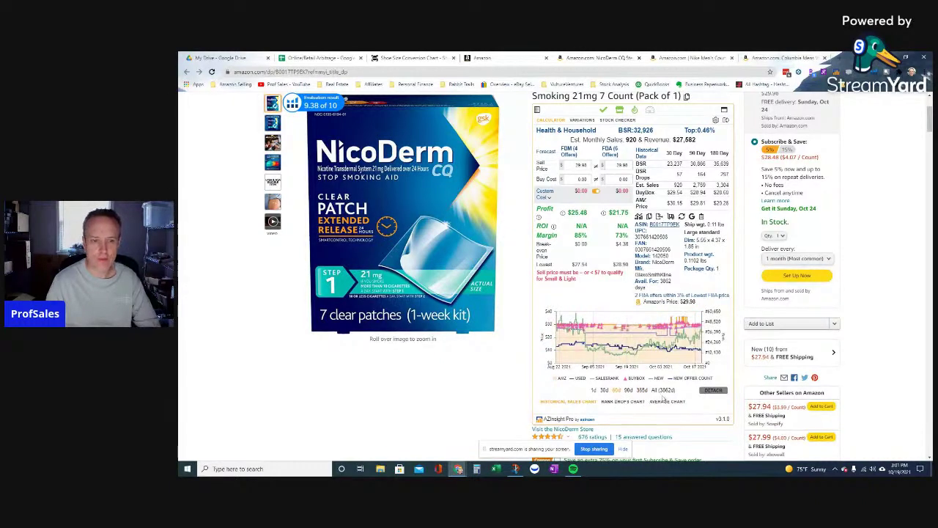
{"action": "scroll", "coordinate": [667, 433], "scroll_direction": "down", "scroll_amount": 1}
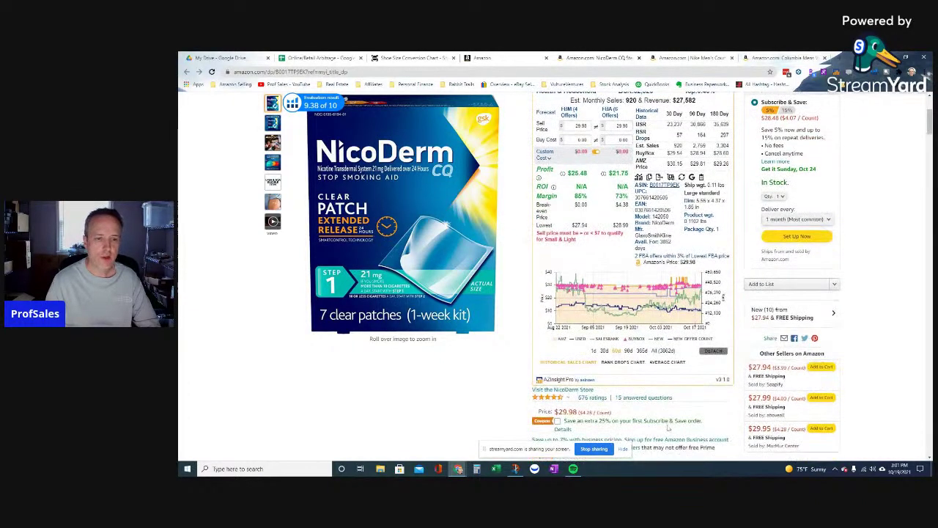
{"action": "scroll", "coordinate": [666, 428], "scroll_direction": "up", "scroll_amount": 2}
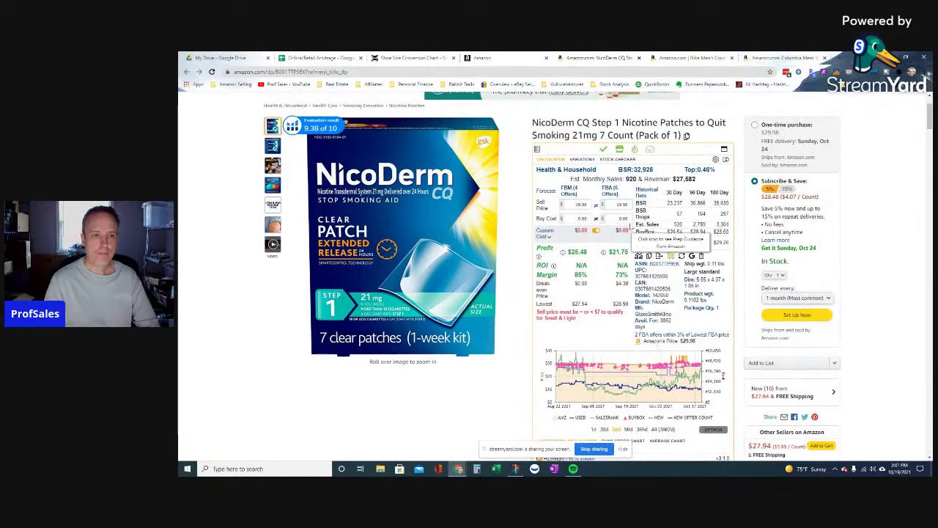
Check the listing's variations in AZInsight, and run the Stock Checker to examine each seller's quantity and price.
{"action": "left_click", "coordinate": [577, 160]}
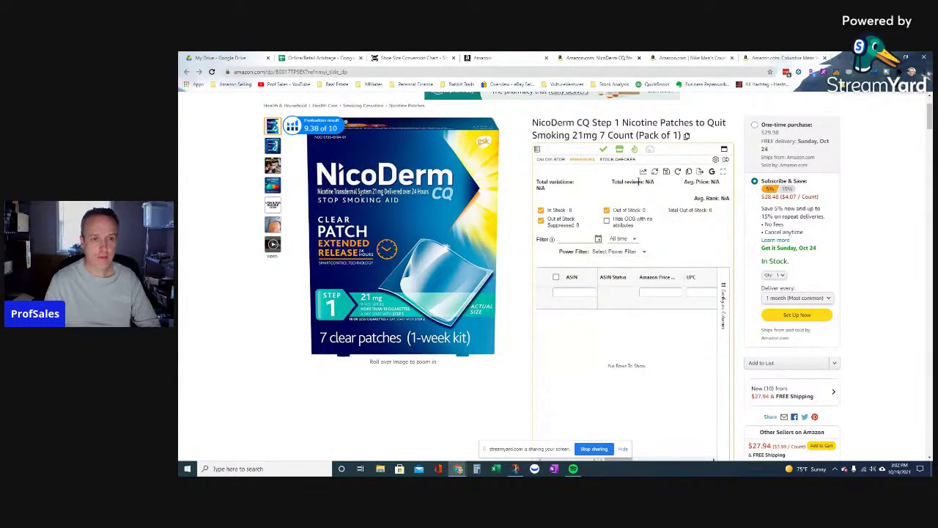
{"action": "left_click", "coordinate": [616, 160]}
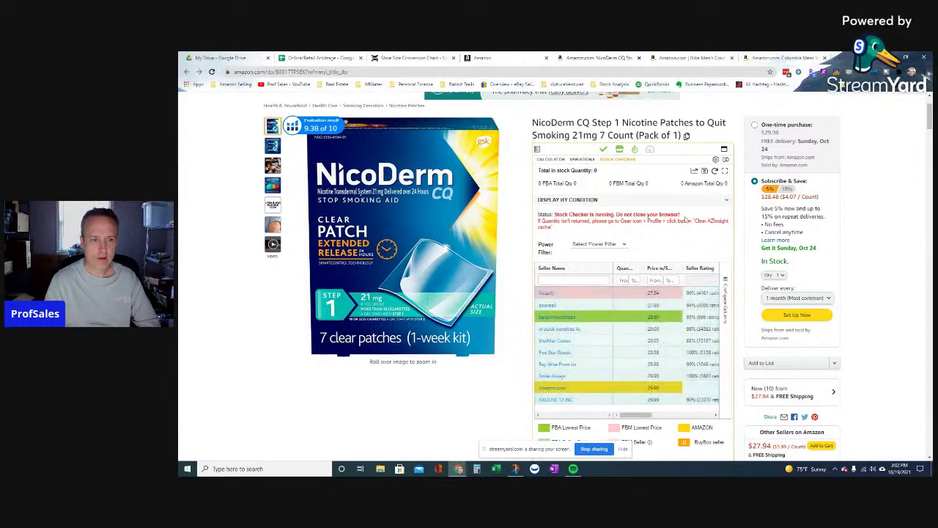
{"action": "scroll", "coordinate": [685, 224], "scroll_direction": "down", "scroll_amount": 2}
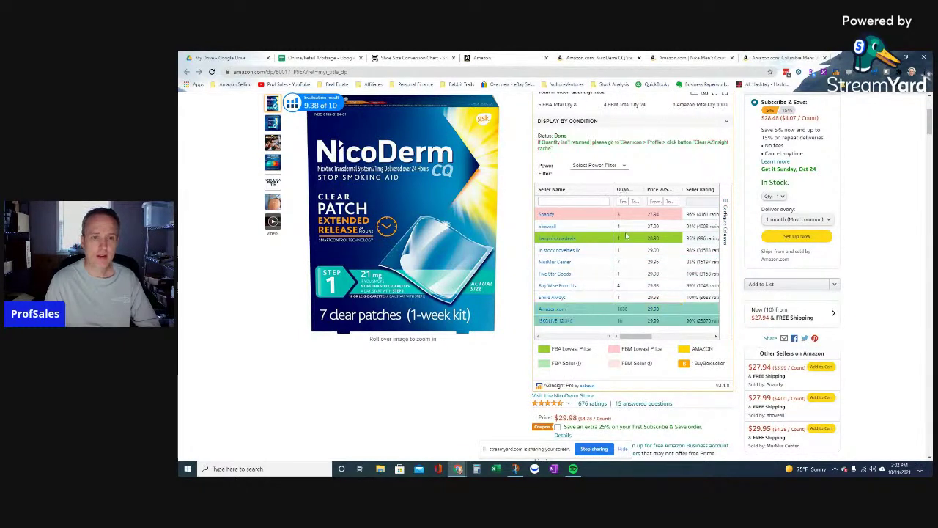
{"action": "scroll", "coordinate": [707, 292], "scroll_direction": "up", "scroll_amount": 1}
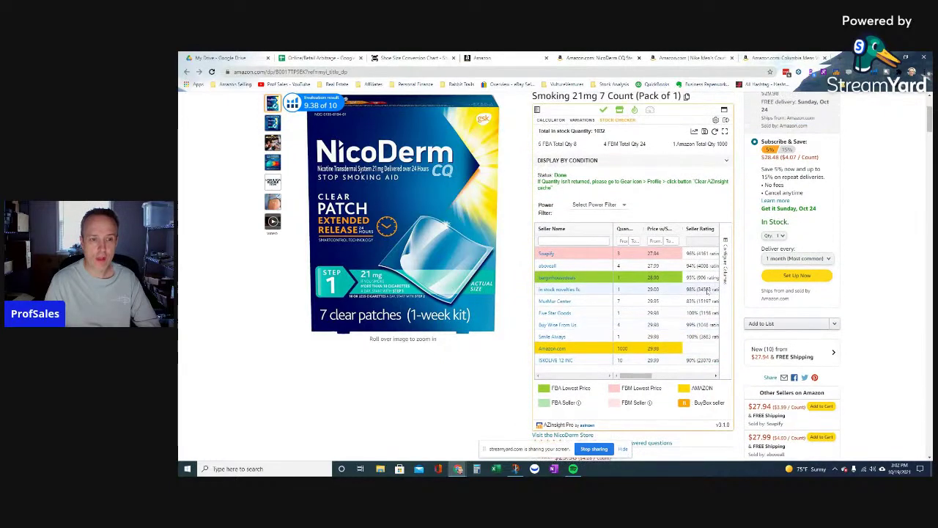
{"action": "scroll", "coordinate": [708, 292], "scroll_direction": "down", "scroll_amount": 1}
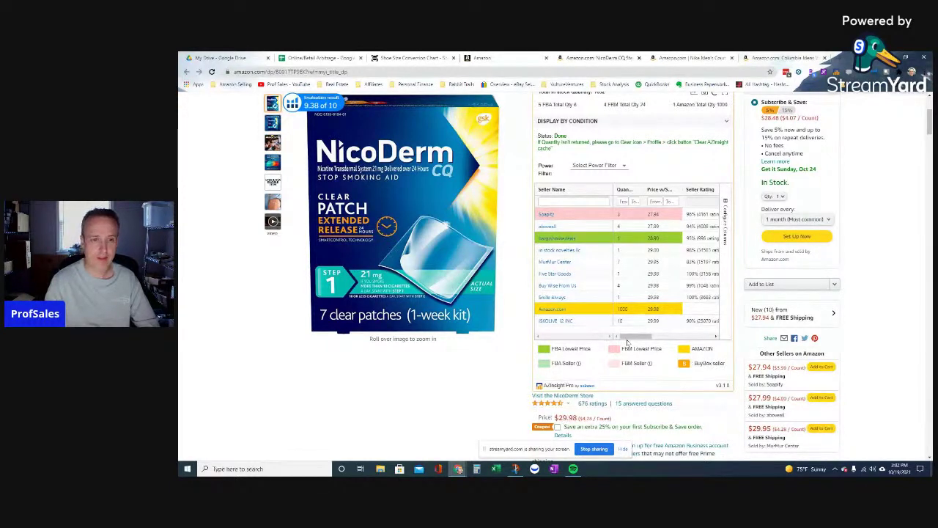
Look across the Stock Checker table's seller rating, condition, delivery date and seller type columns, and return to the quantity column.
{"action": "scroll", "coordinate": [631, 299], "scroll_direction": "down", "scroll_amount": 1}
{"action": "scroll", "coordinate": [631, 299], "scroll_direction": "down", "scroll_amount": 1}
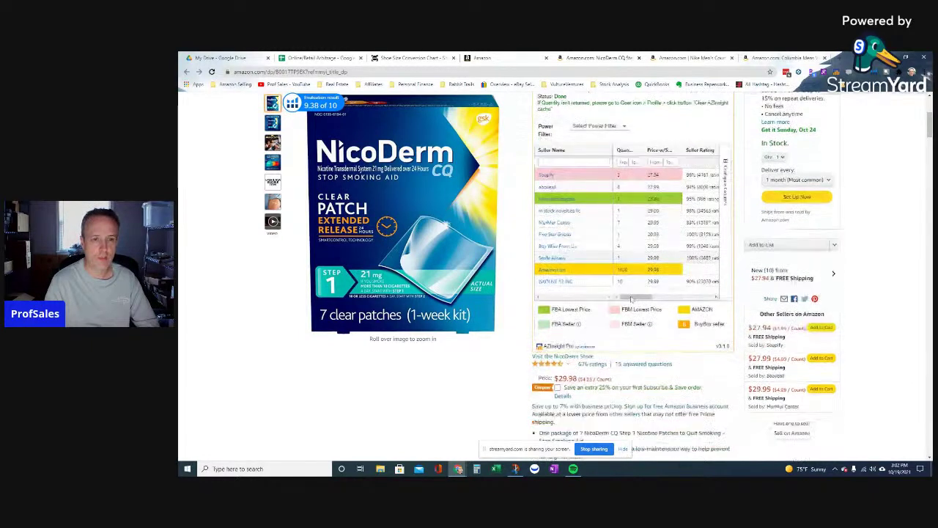
{"action": "scroll", "coordinate": [631, 299], "scroll_direction": "up", "scroll_amount": 1}
{"action": "left_click_drag", "start_coordinate": [635, 337], "coordinate": [646, 338]}
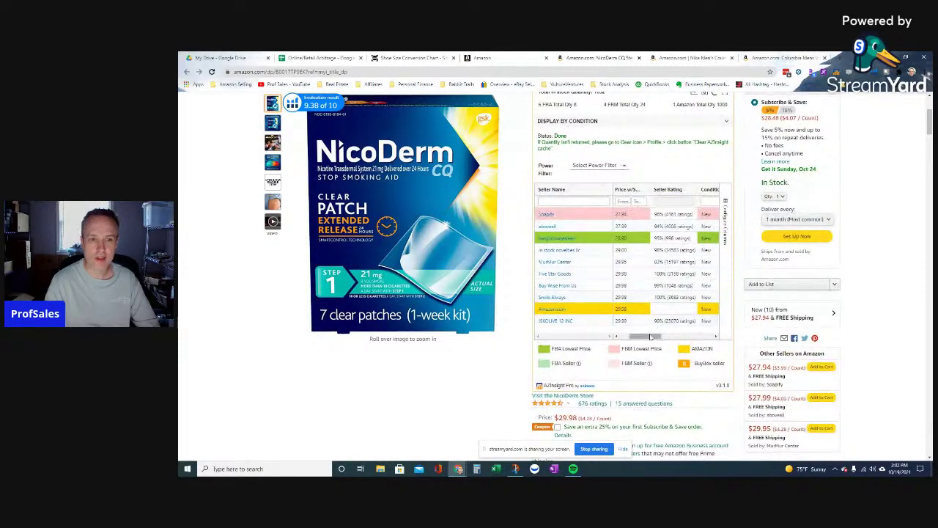
{"action": "left_click_drag", "start_coordinate": [651, 337], "coordinate": [679, 336]}
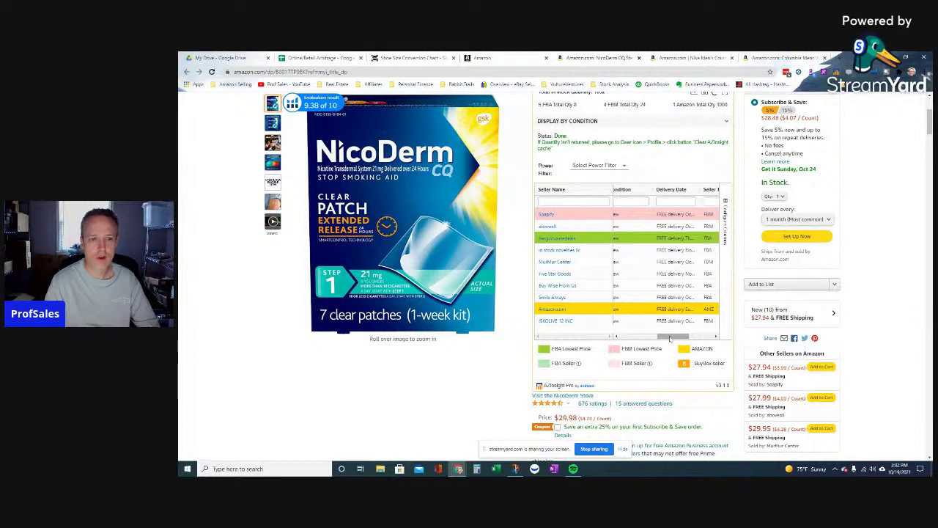
{"action": "left_click_drag", "start_coordinate": [669, 338], "coordinate": [646, 337]}
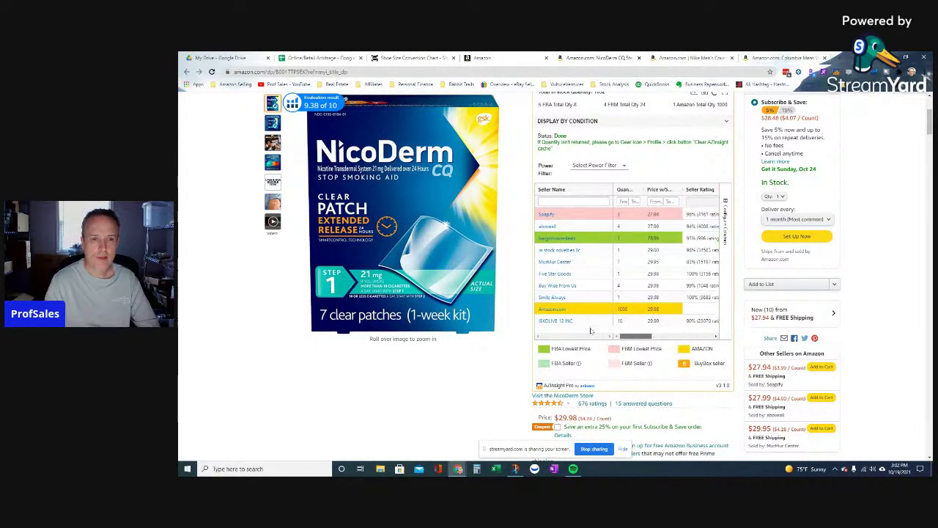
Look at the Power Filter choices for the Stock Checker table without applying one.
{"action": "left_click", "coordinate": [624, 167]}
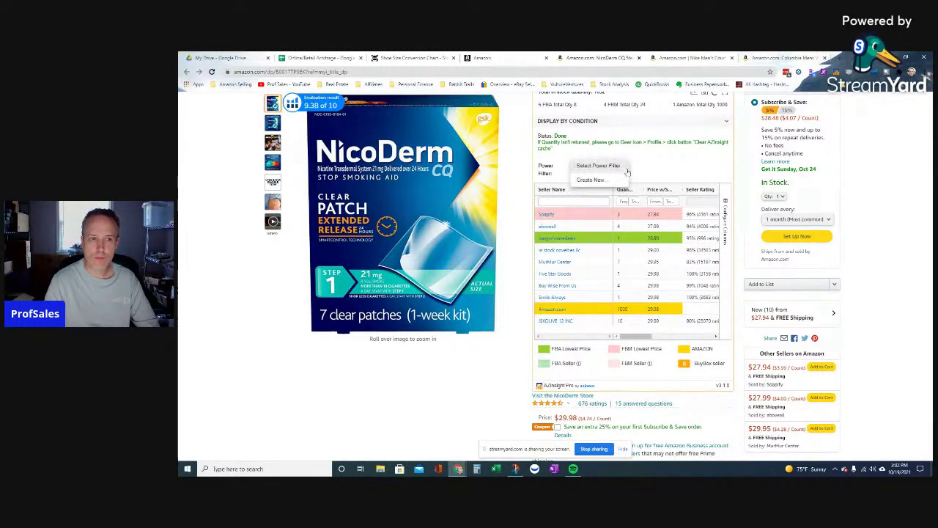
{"action": "left_click", "coordinate": [687, 166]}
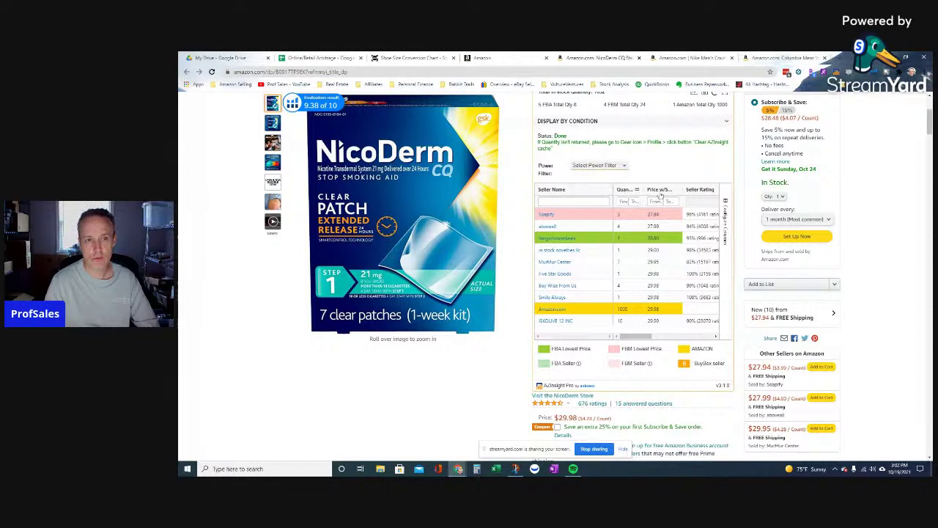
{"action": "left_click_drag", "start_coordinate": [628, 191], "coordinate": [643, 159]}
Hide the Stock Limit column in the Stock Checker table and close the column configuration.
{"action": "scroll", "coordinate": [726, 270], "scroll_direction": "up", "scroll_amount": 1}
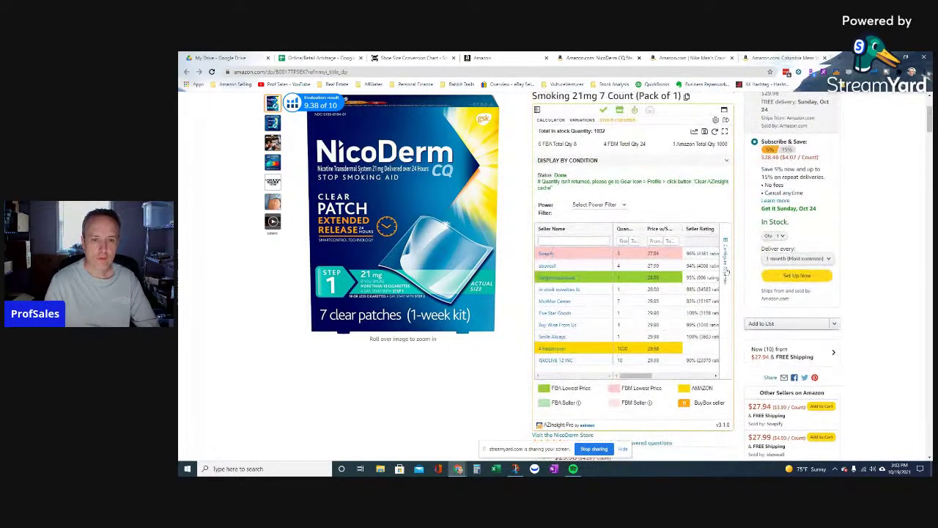
{"action": "left_click", "coordinate": [725, 269]}
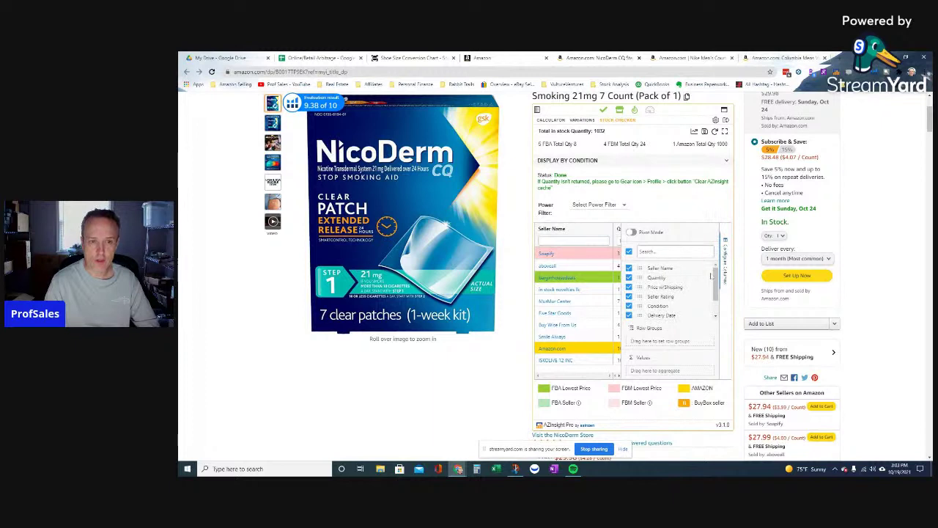
{"action": "left_click_drag", "start_coordinate": [712, 275], "coordinate": [713, 317]}
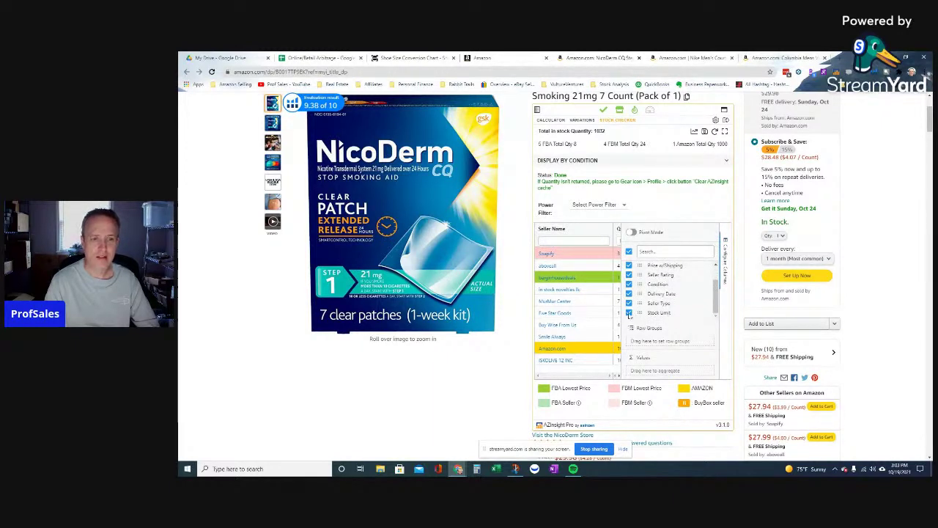
{"action": "left_click", "coordinate": [629, 313]}
{"action": "scroll", "coordinate": [683, 204], "scroll_direction": "down", "scroll_amount": 2}
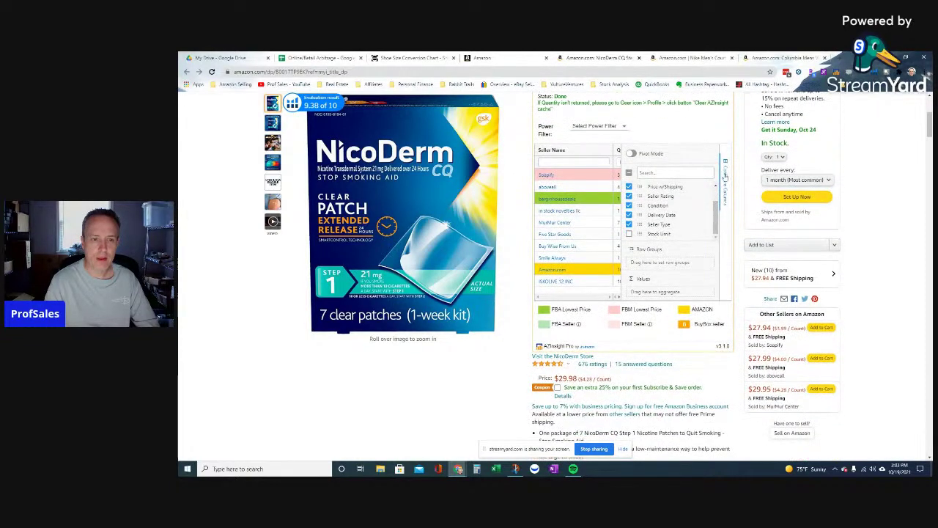
{"action": "left_click", "coordinate": [724, 178]}
Look through AZInsight's list of settings pages, including its support options, and close it without choosing one.
{"action": "scroll", "coordinate": [710, 218], "scroll_direction": "up", "scroll_amount": 2}
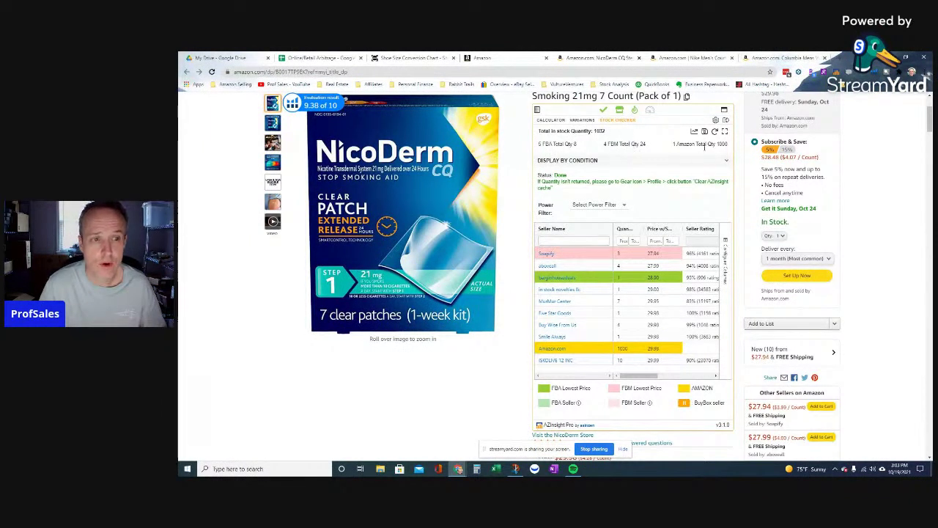
{"action": "scroll", "coordinate": [710, 253], "scroll_direction": "up", "scroll_amount": 1}
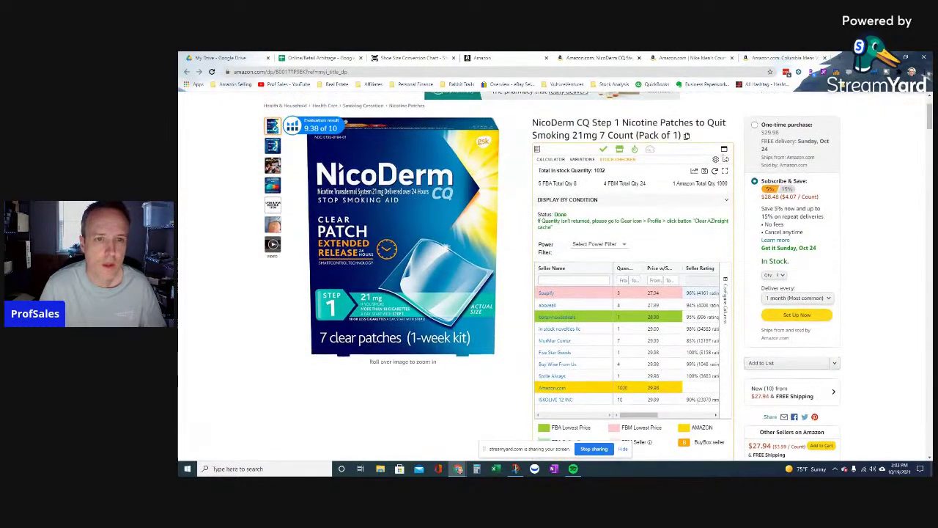
{"action": "left_click", "coordinate": [716, 159]}
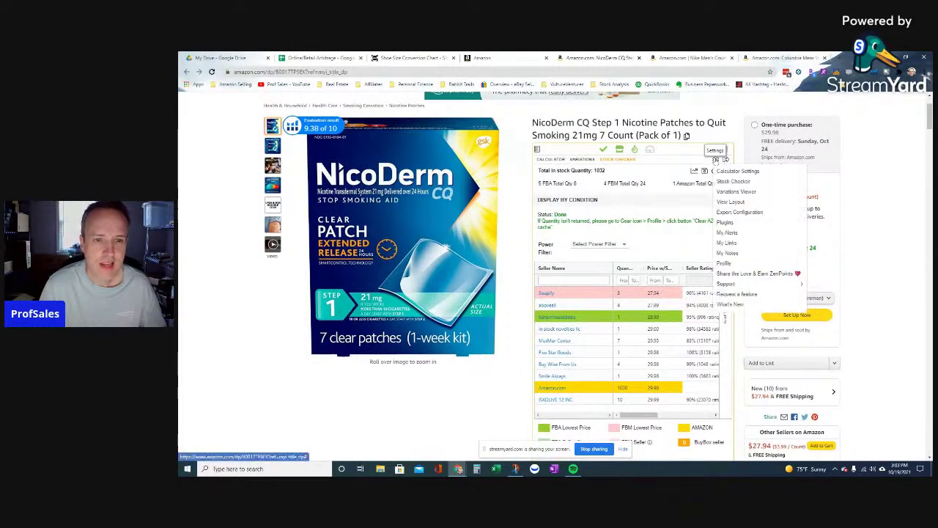
{"action": "mouse_move", "coordinate": [737, 283]}
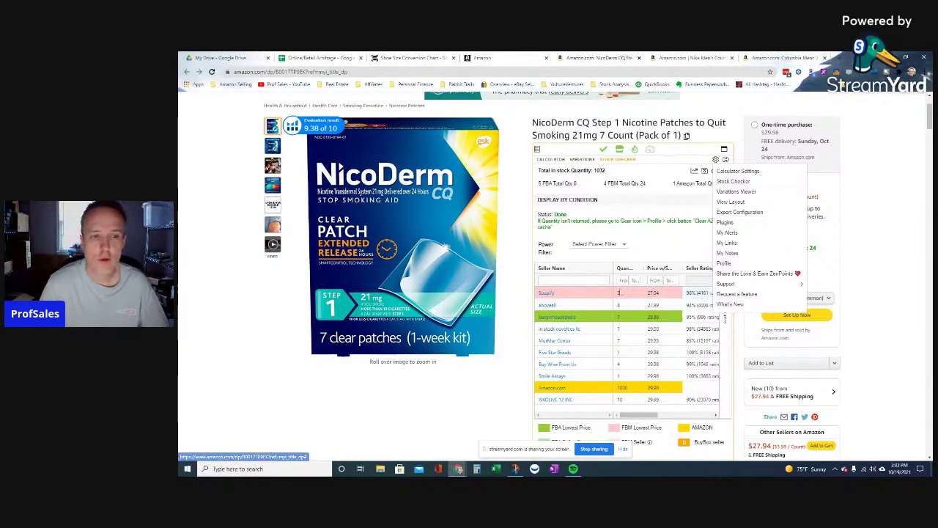
{"action": "left_click", "coordinate": [669, 243]}
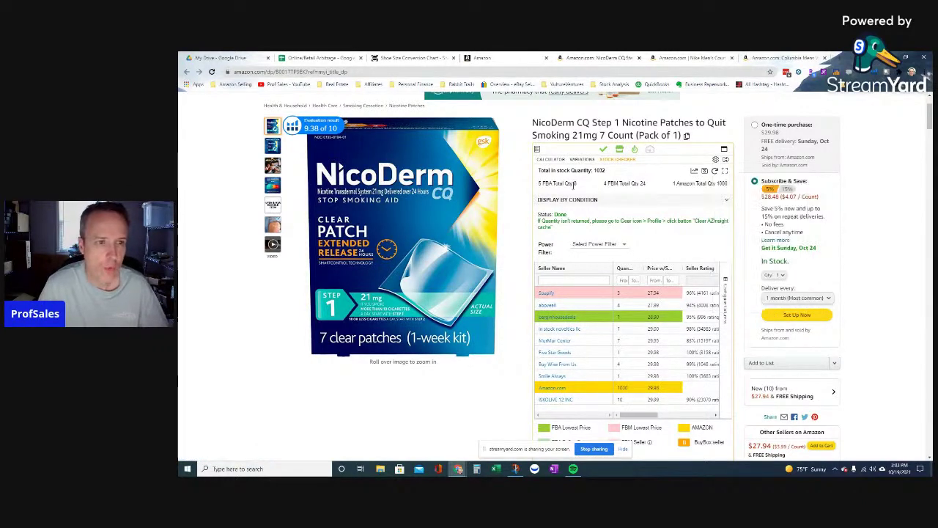
Run an eBay title search for the NicoDerm CQ patches from AZInsight's quick links.
{"action": "left_click", "coordinate": [537, 150]}
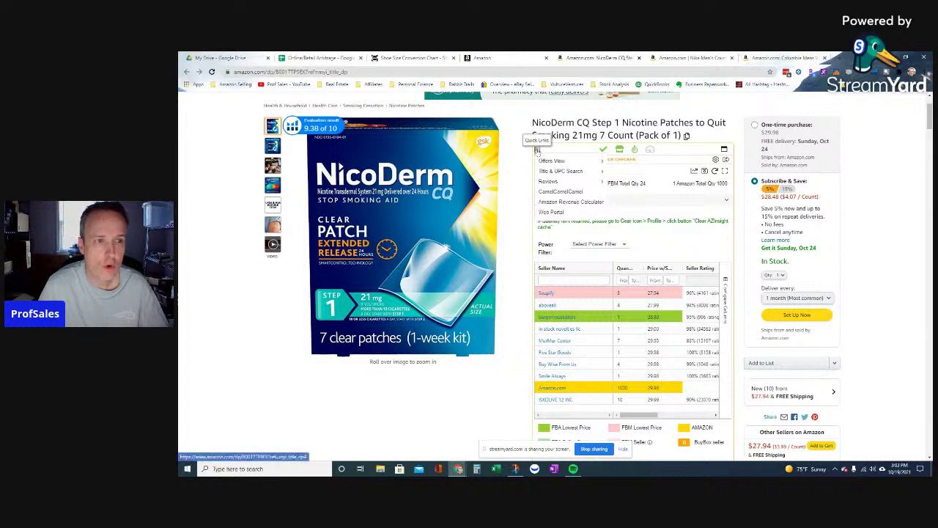
{"action": "mouse_move", "coordinate": [548, 163]}
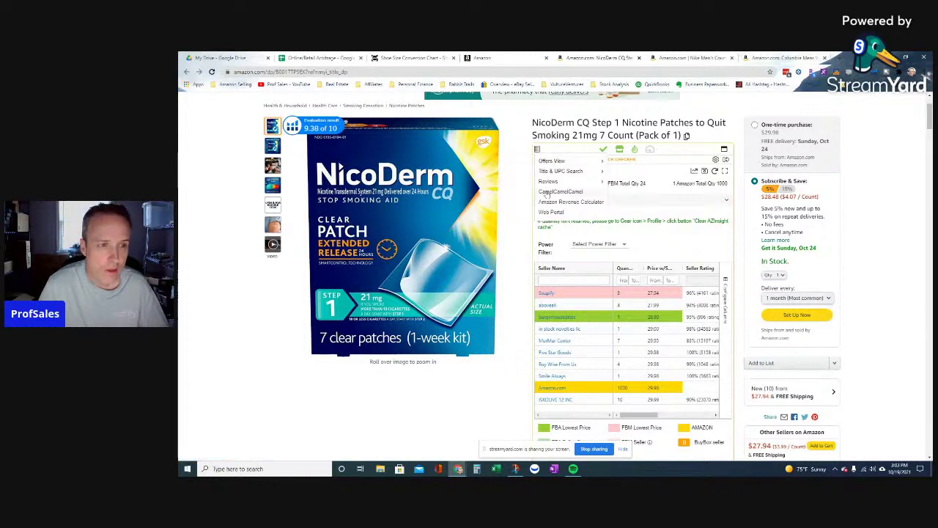
{"action": "mouse_move", "coordinate": [548, 181]}
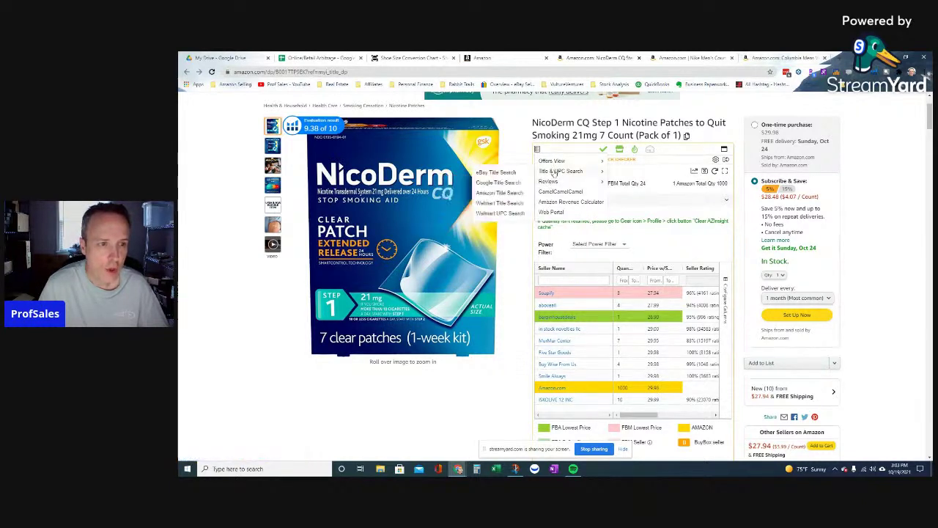
{"action": "left_click", "coordinate": [483, 172]}
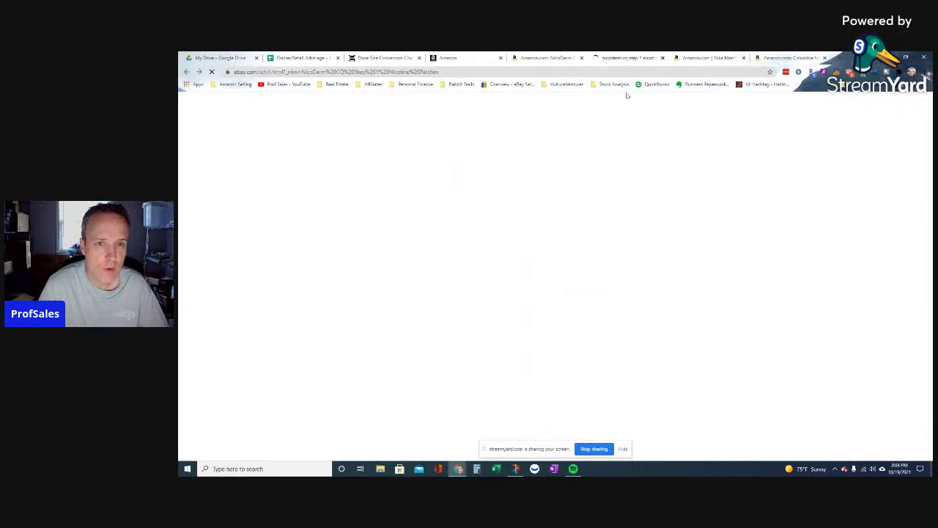
Look through the eBay listings and prices for comparable NicoDerm CQ Step 1 patches, and close the results.
{"action": "scroll", "coordinate": [746, 186], "scroll_direction": "down", "scroll_amount": 2}
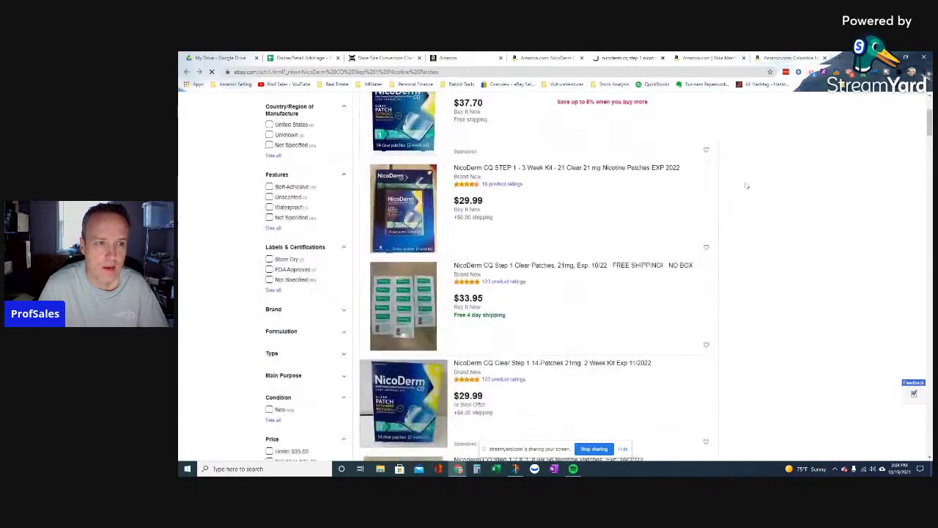
{"action": "scroll", "coordinate": [746, 186], "scroll_direction": "up", "scroll_amount": 2}
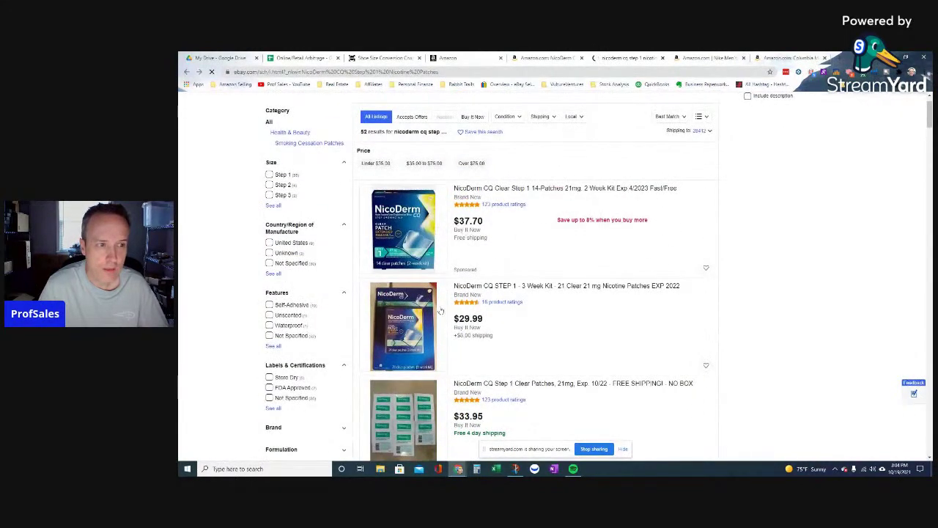
{"action": "scroll", "coordinate": [309, 429], "scroll_direction": "down", "scroll_amount": 1}
{"action": "scroll", "coordinate": [309, 429], "scroll_direction": "down", "scroll_amount": 1}
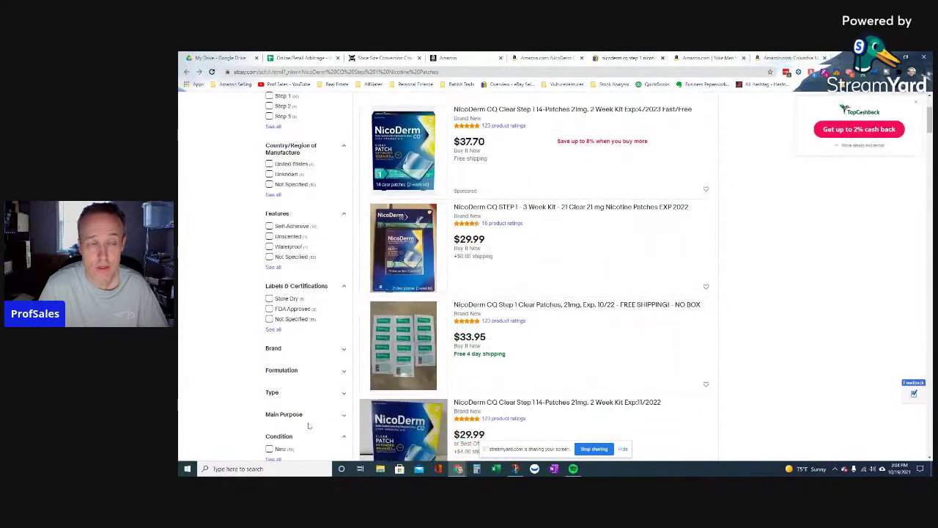
{"action": "scroll", "coordinate": [309, 430], "scroll_direction": "down", "scroll_amount": 1}
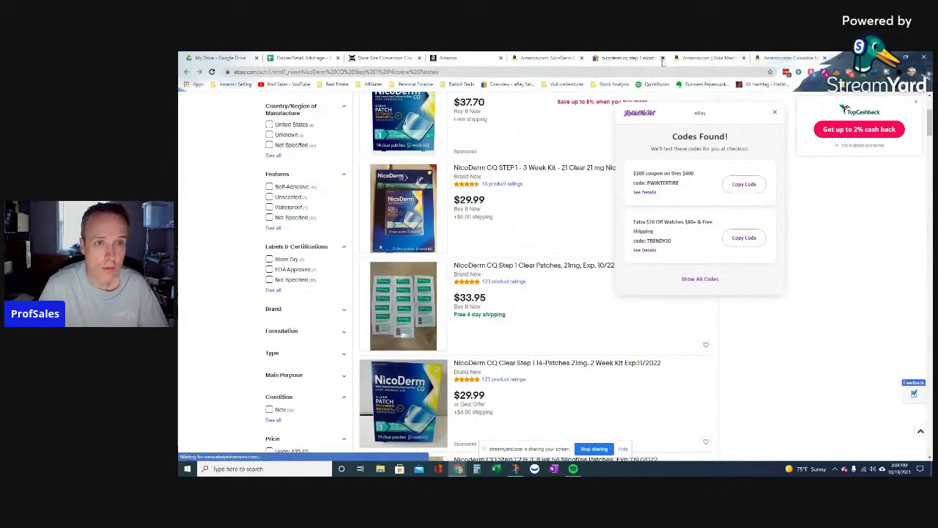
{"action": "scroll", "coordinate": [493, 404], "scroll_direction": "down", "scroll_amount": 1}
{"action": "scroll", "coordinate": [493, 404], "scroll_direction": "down", "scroll_amount": 5}
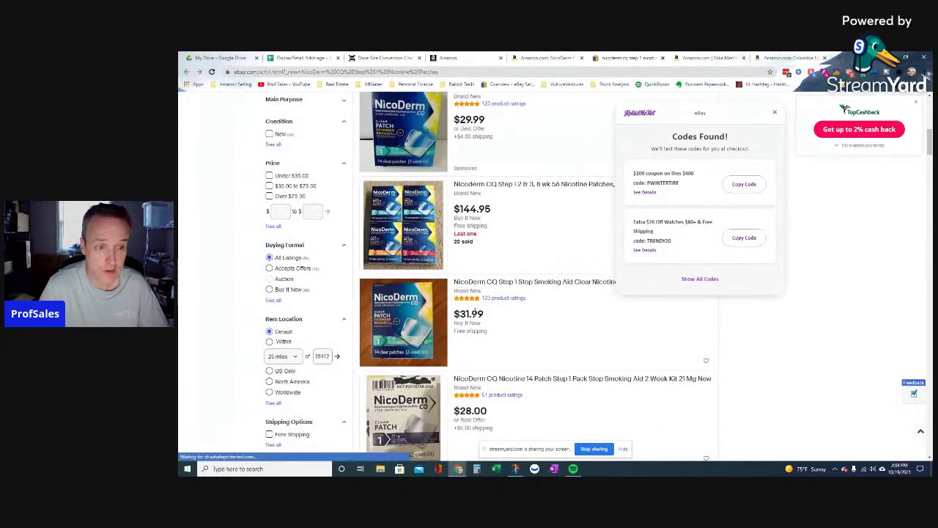
{"action": "scroll", "coordinate": [604, 351], "scroll_direction": "down", "scroll_amount": 5}
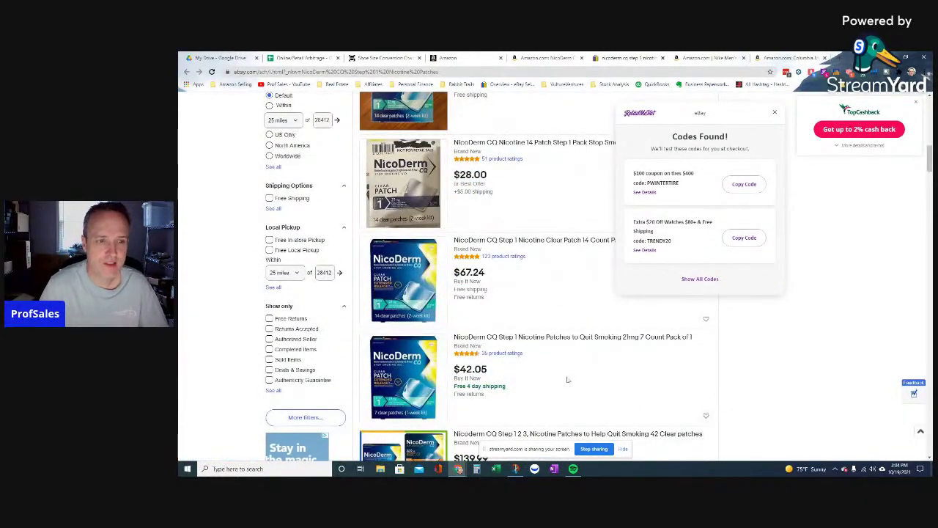
{"action": "scroll", "coordinate": [567, 379], "scroll_direction": "up", "scroll_amount": 1}
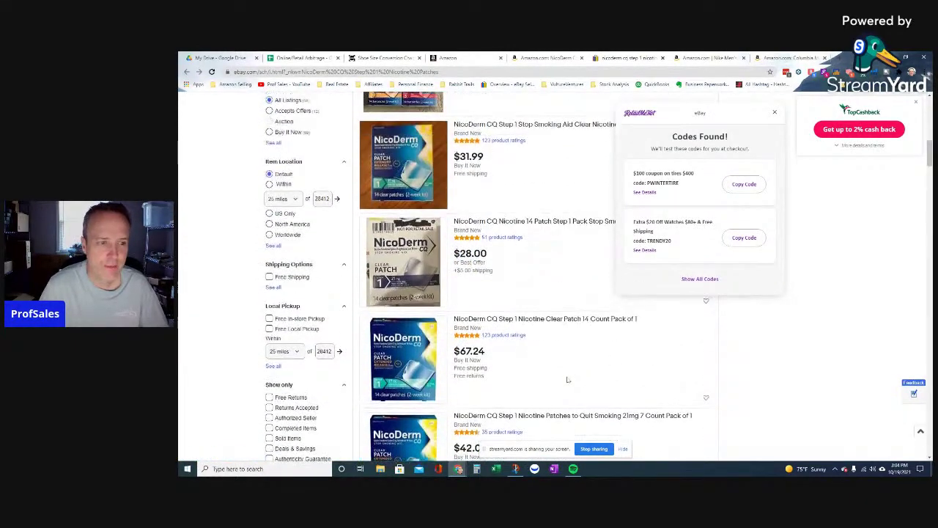
{"action": "left_click", "coordinate": [663, 58]}
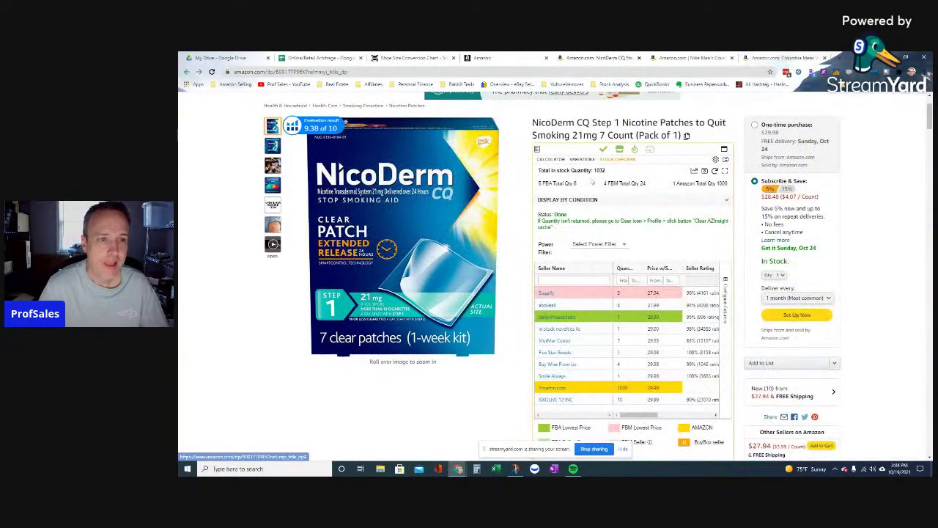
Return AZInsight to its calculator on the NicoDerm listing and switch to the Nike Men's Court Vision Low listing.
{"action": "left_click", "coordinate": [549, 159]}
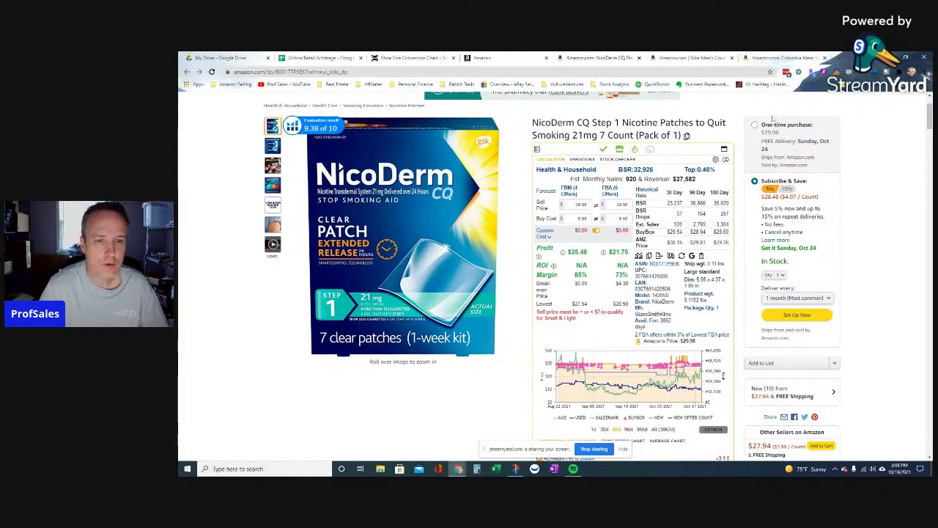
{"action": "left_click", "coordinate": [697, 63]}
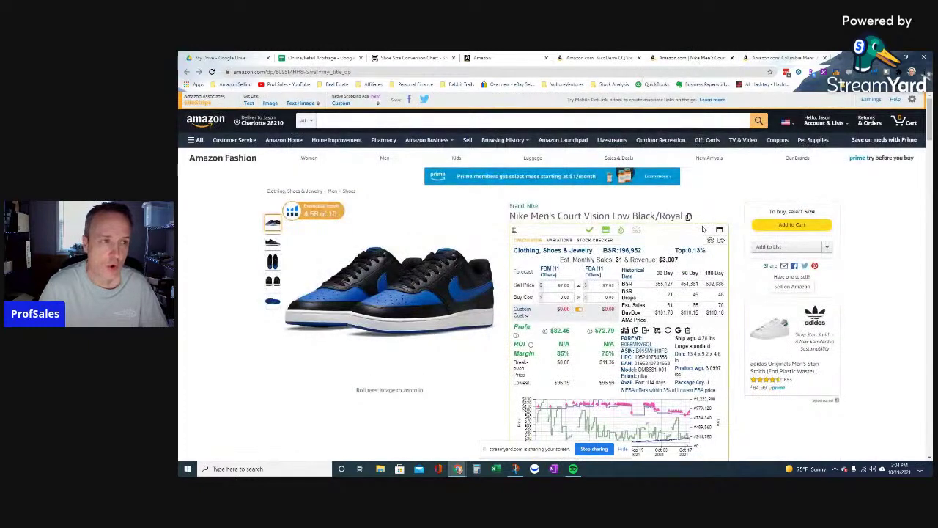
Look over the Nike listing's AZInsight calculator and historical sales chart, toggling the ZenGraph display.
{"action": "scroll", "coordinate": [702, 229], "scroll_direction": "down", "scroll_amount": 1}
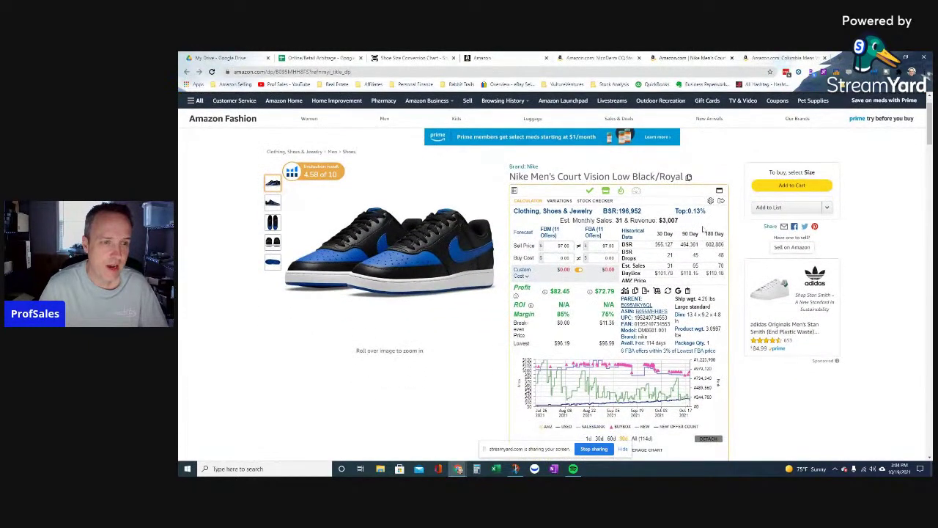
{"action": "scroll", "coordinate": [703, 229], "scroll_direction": "up", "scroll_amount": 1}
{"action": "scroll", "coordinate": [703, 229], "scroll_direction": "down", "scroll_amount": 2}
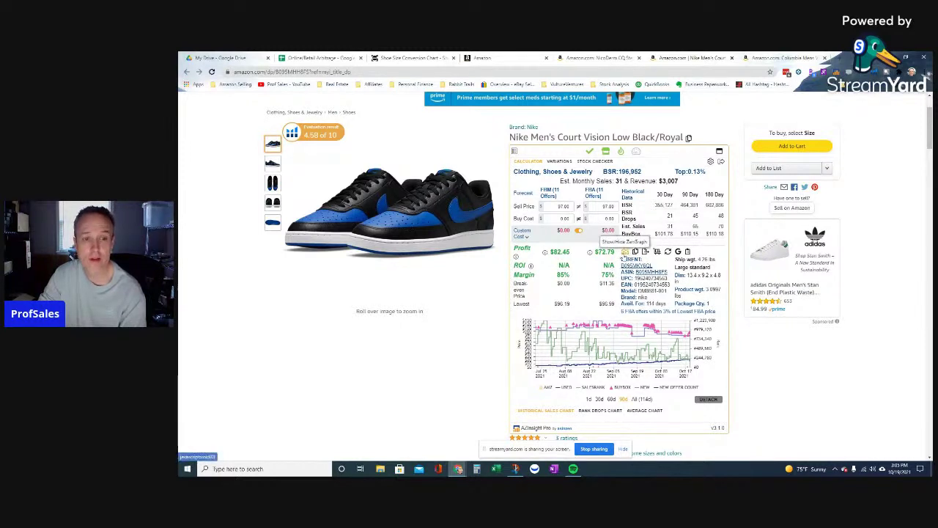
{"action": "left_click", "coordinate": [624, 255]}
{"action": "left_click", "coordinate": [623, 255]}
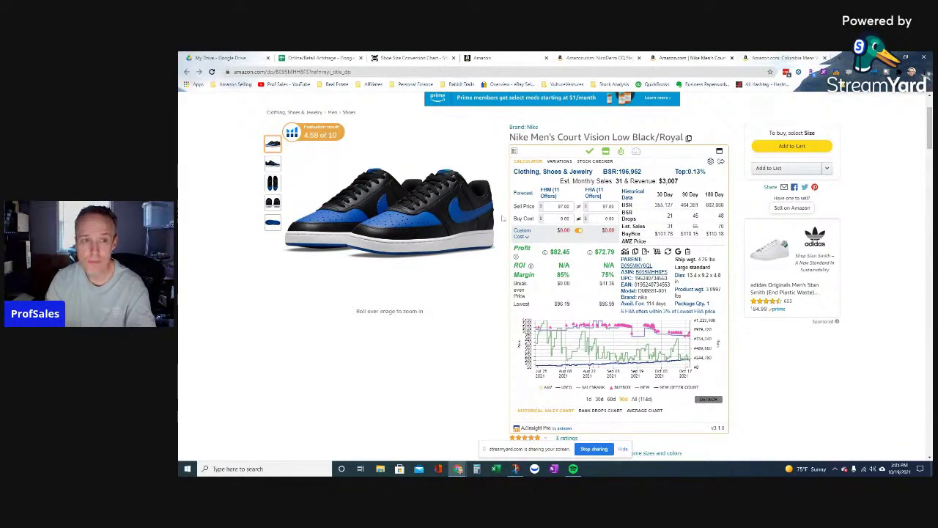
Select size 10.5 for the Nike Men's Court Vision Low shoes.
{"action": "scroll", "coordinate": [502, 218], "scroll_direction": "down", "scroll_amount": 3}
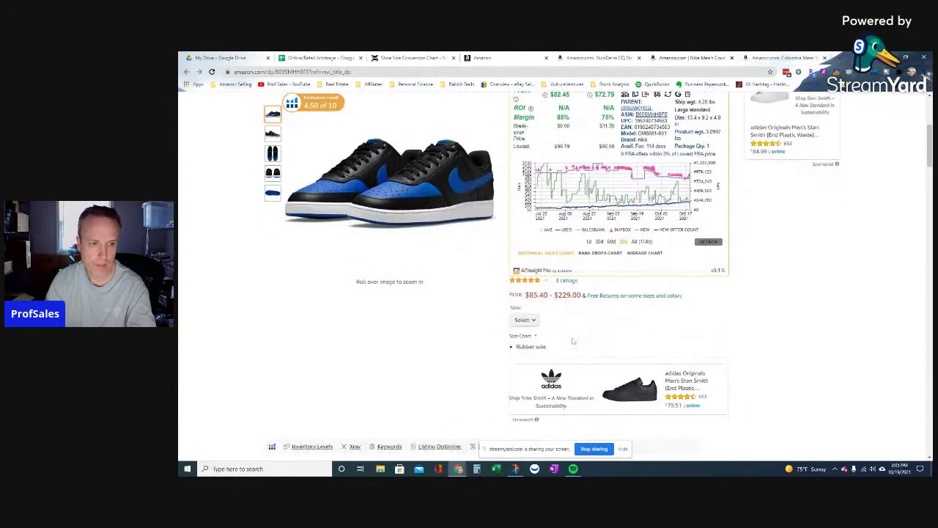
{"action": "left_click", "coordinate": [524, 319]}
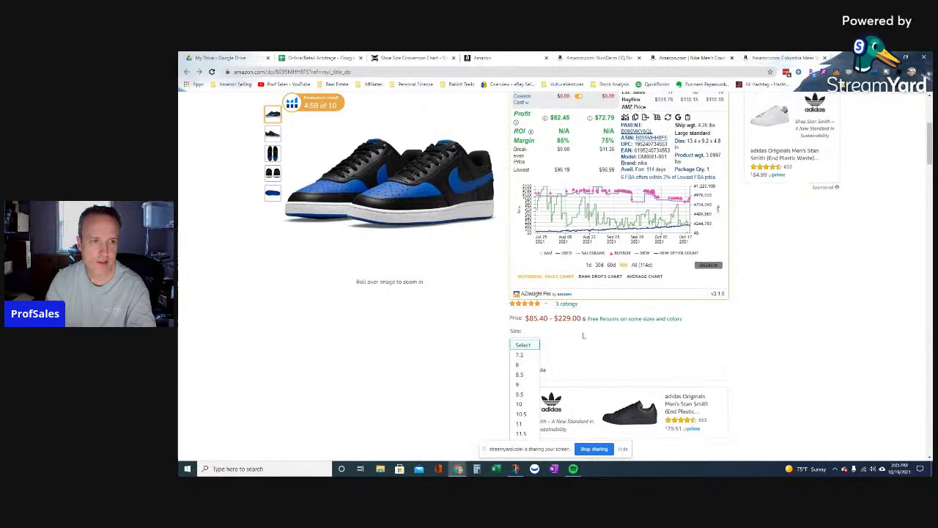
{"action": "scroll", "coordinate": [584, 335], "scroll_direction": "up", "scroll_amount": 5}
{"action": "mouse_move", "coordinate": [407, 299]}
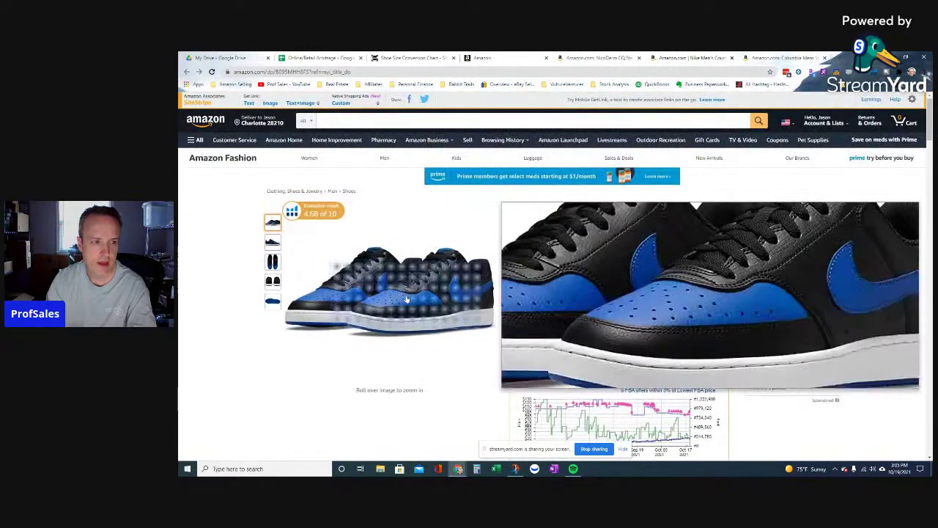
{"action": "scroll", "coordinate": [636, 174], "scroll_direction": "down", "scroll_amount": 1}
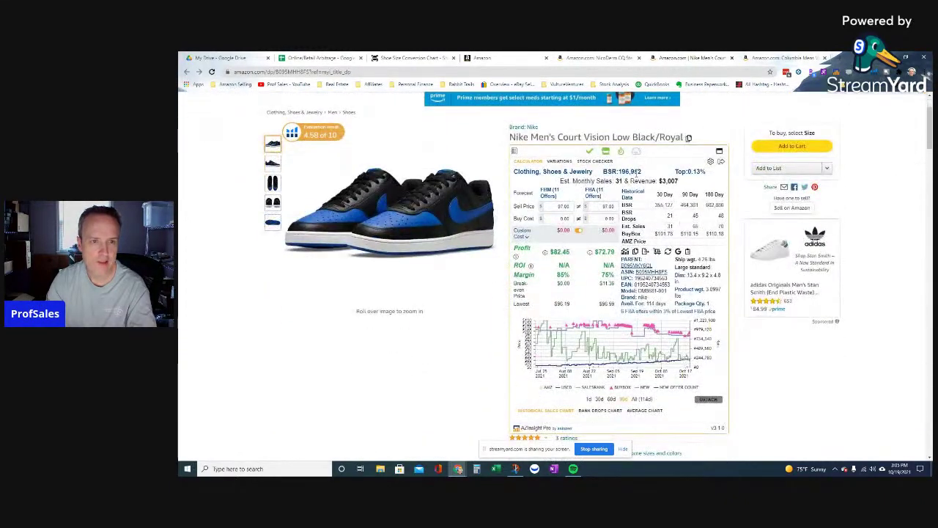
{"action": "scroll", "coordinate": [636, 174], "scroll_direction": "down", "scroll_amount": 5}
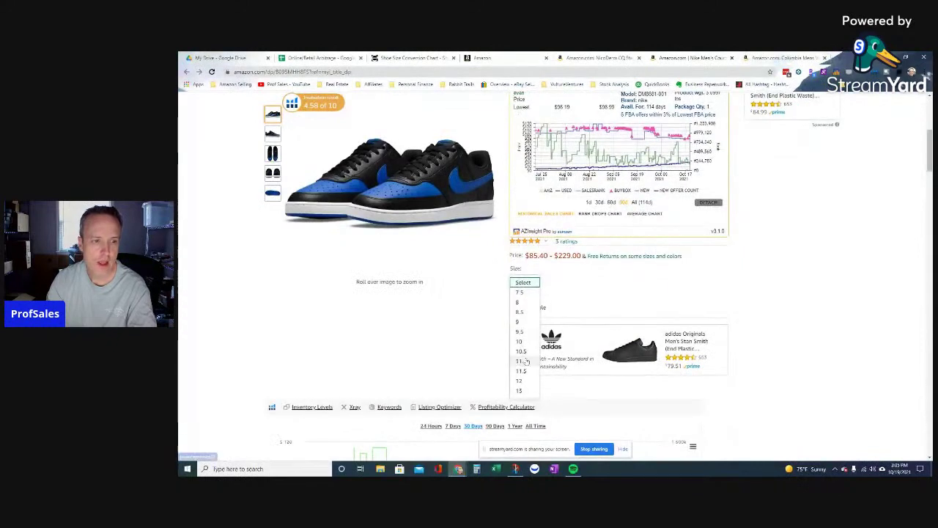
{"action": "left_click", "coordinate": [521, 351]}
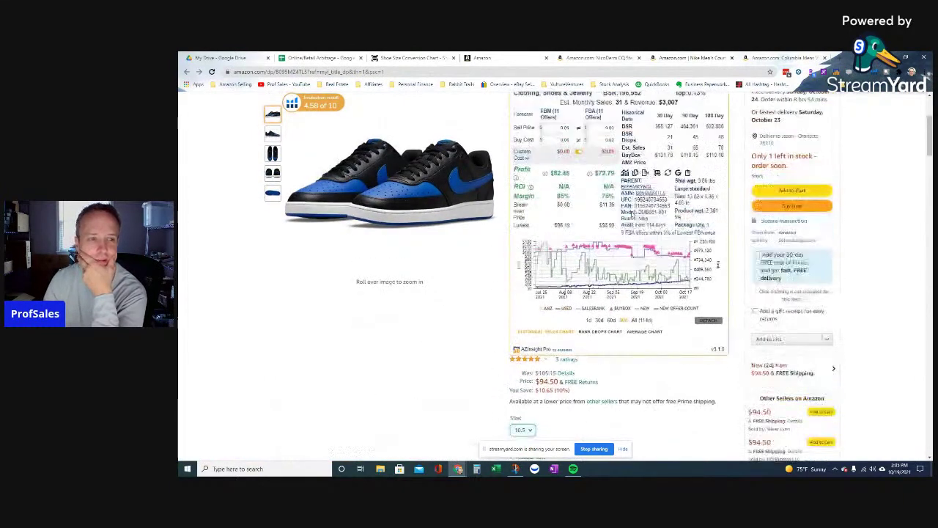
Set the FBA buy cost of the size 10.5 Nike shoes to $50.00 in the AZInsight calculator.
{"action": "scroll", "coordinate": [617, 273], "scroll_direction": "down", "scroll_amount": 3}
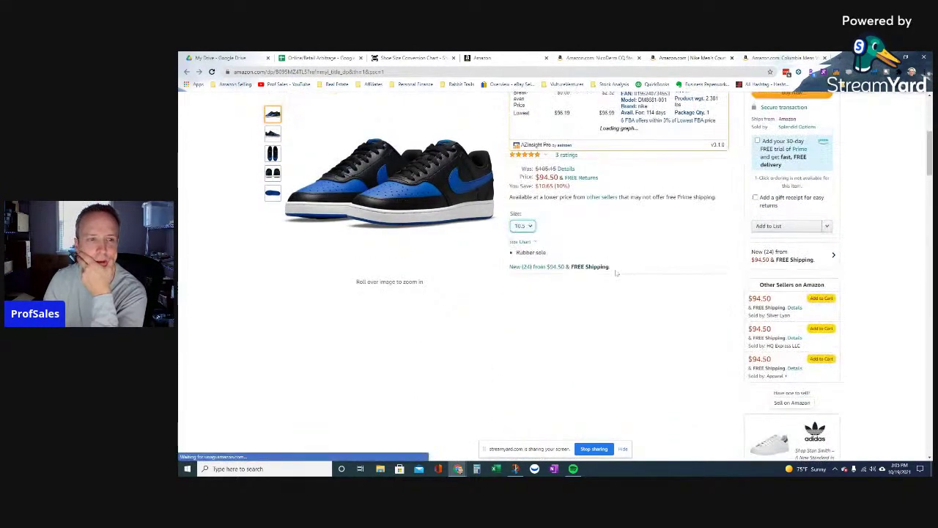
{"action": "scroll", "coordinate": [616, 273], "scroll_direction": "up", "scroll_amount": 5}
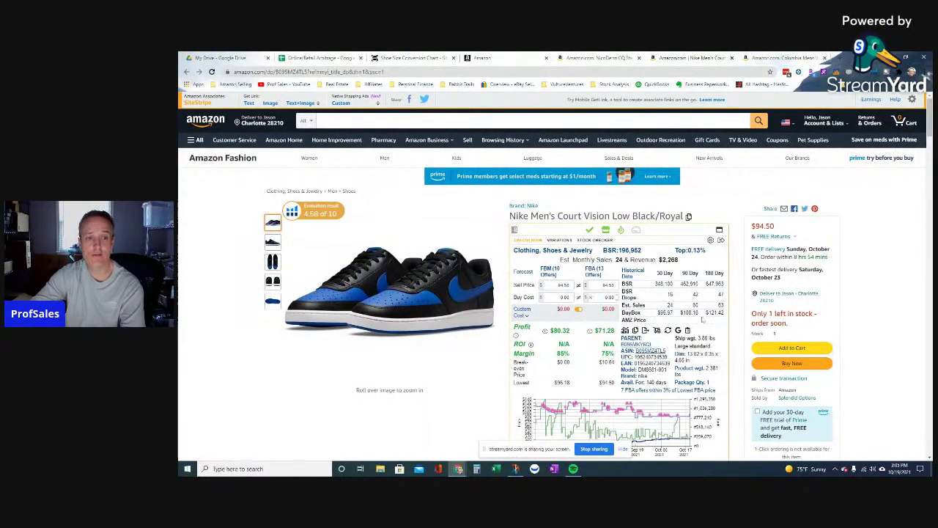
{"action": "scroll", "coordinate": [722, 314], "scroll_direction": "down", "scroll_amount": 5}
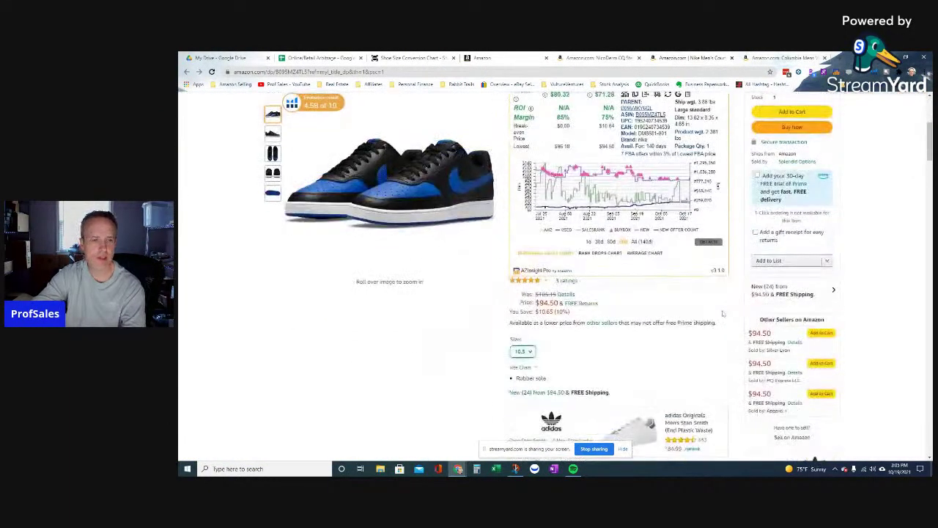
{"action": "scroll", "coordinate": [722, 314], "scroll_direction": "up", "scroll_amount": 3}
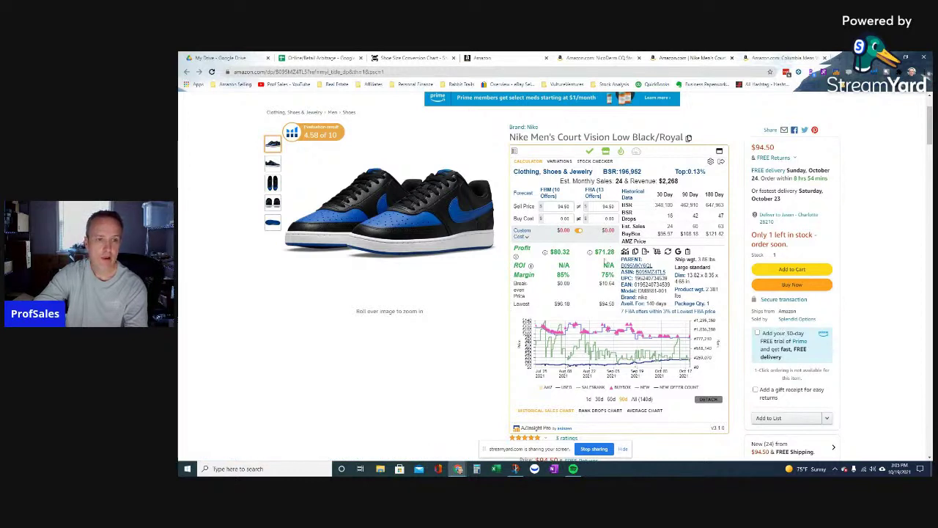
{"action": "left_click", "coordinate": [599, 221]}
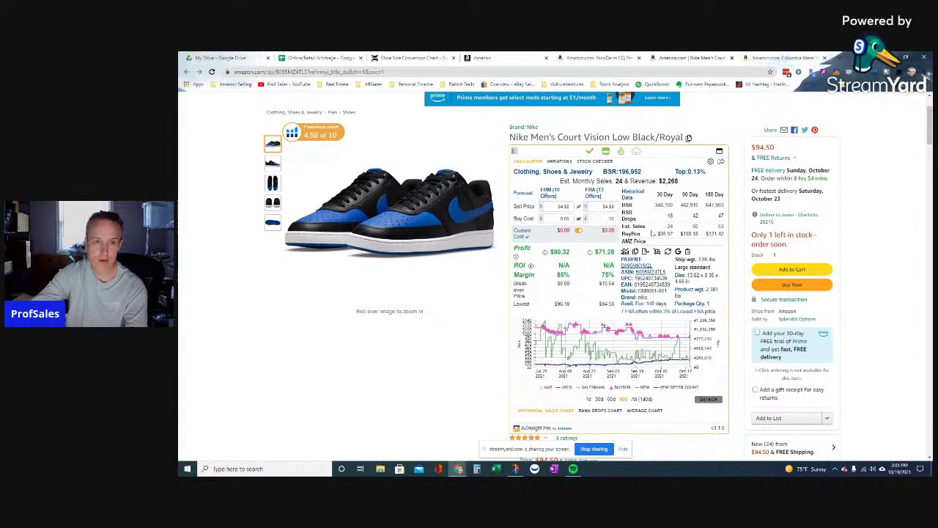
{"action": "left_click", "coordinate": [729, 256]}
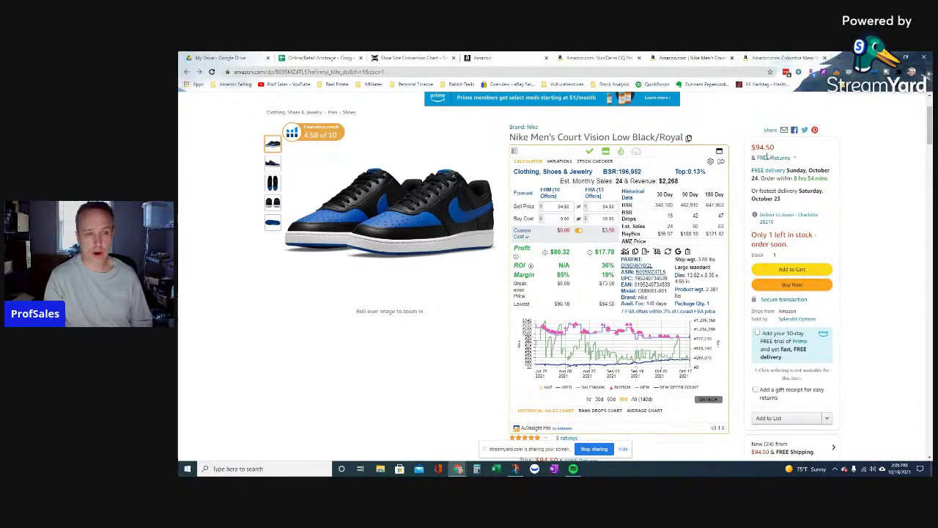
Examine the size 10.5 shoes' FBA ROI and profit, current BSR and 30-day BSR in AZInsight.
{"action": "double_click", "coordinate": [605, 266]}
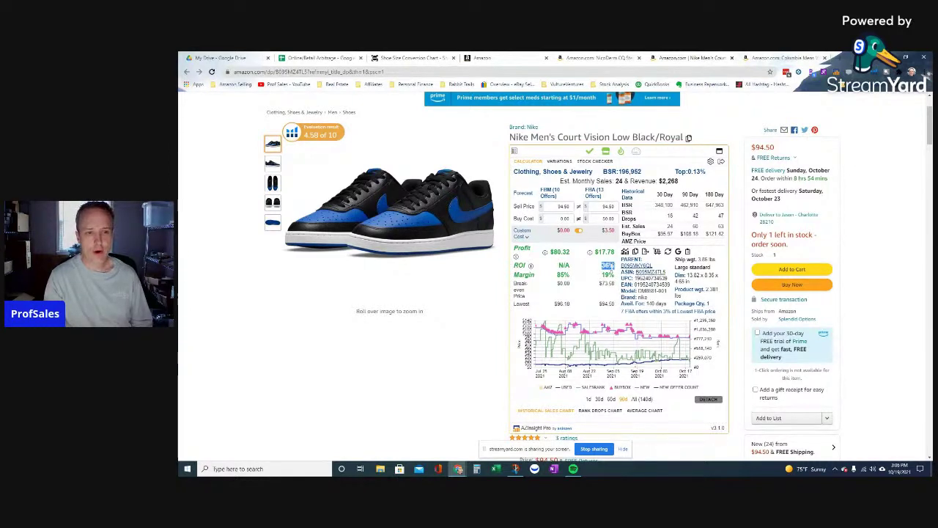
{"action": "left_click", "coordinate": [596, 252]}
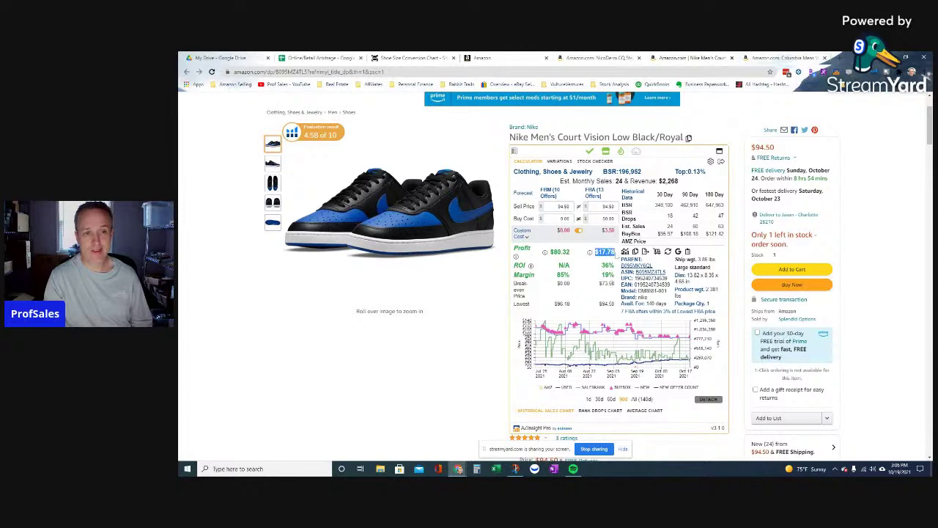
{"action": "left_click", "coordinate": [731, 282]}
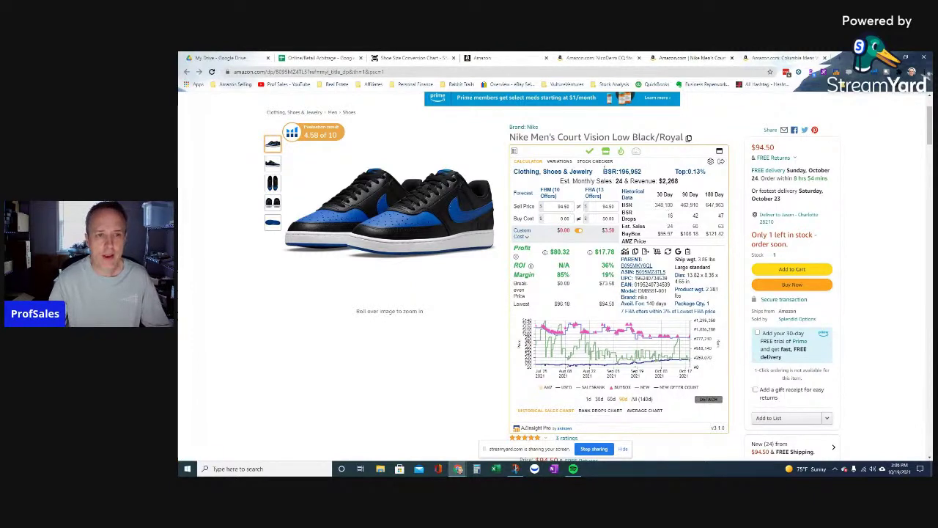
{"action": "left_click_drag", "start_coordinate": [603, 170], "coordinate": [644, 176]}
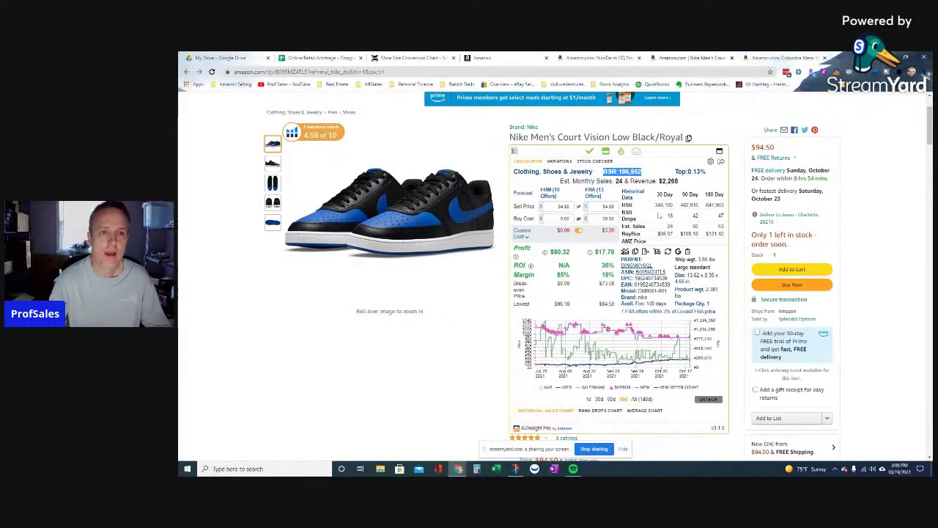
{"action": "left_click_drag", "start_coordinate": [654, 206], "coordinate": [671, 206]}
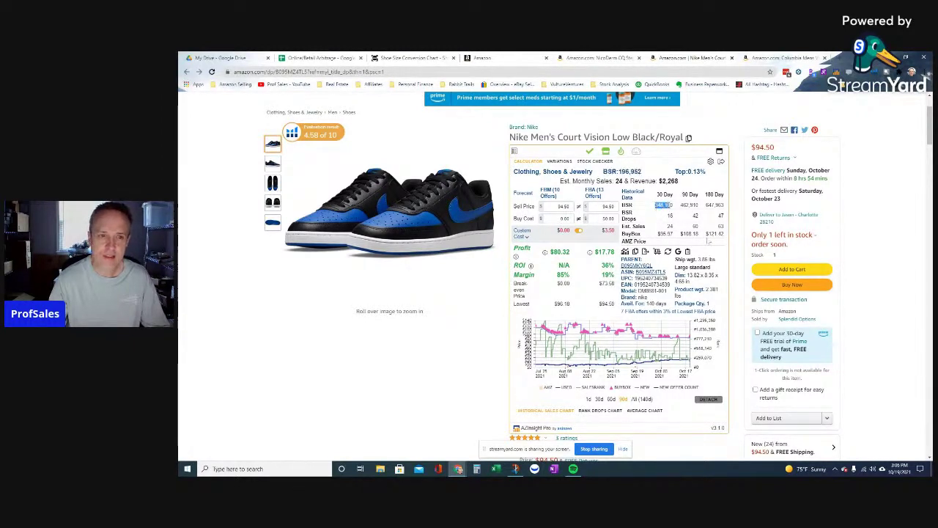
{"action": "left_click", "coordinate": [733, 230]}
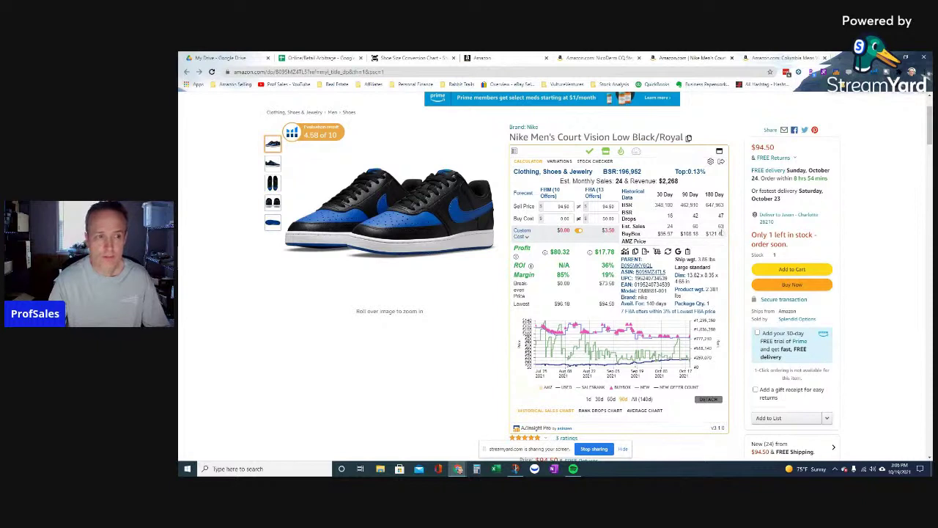
Run AZInsight's Stock Checker on the size 10.5 Nike shoes and look through the seller list.
{"action": "mouse_move", "coordinate": [685, 352]}
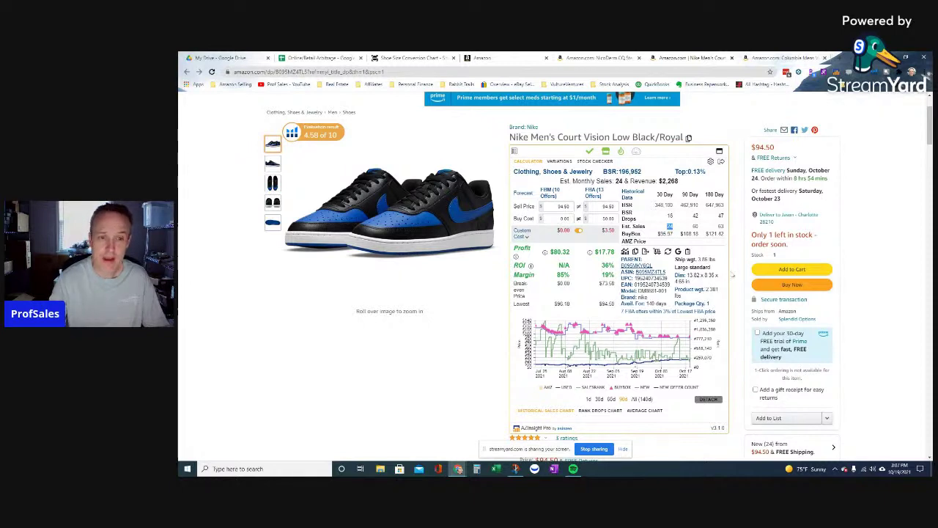
{"action": "left_click", "coordinate": [596, 162]}
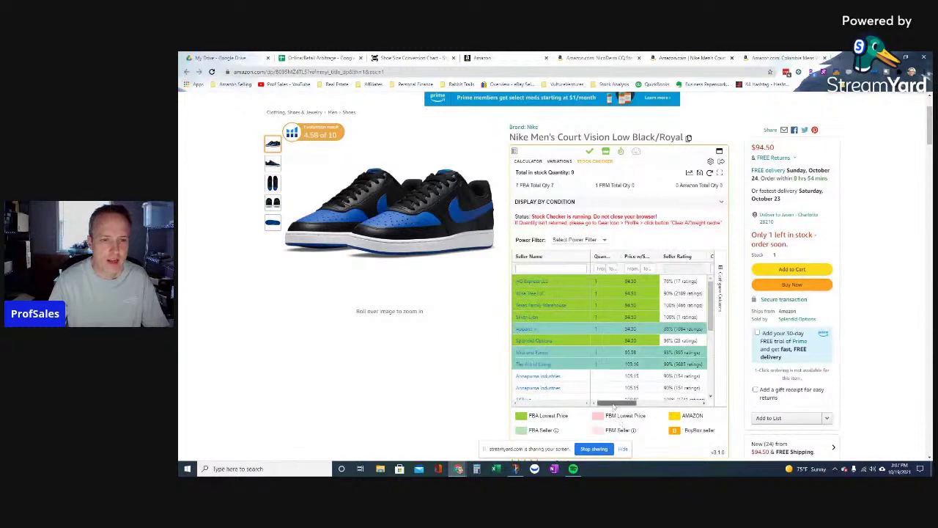
{"action": "left_click_drag", "start_coordinate": [614, 405], "coordinate": [686, 406]}
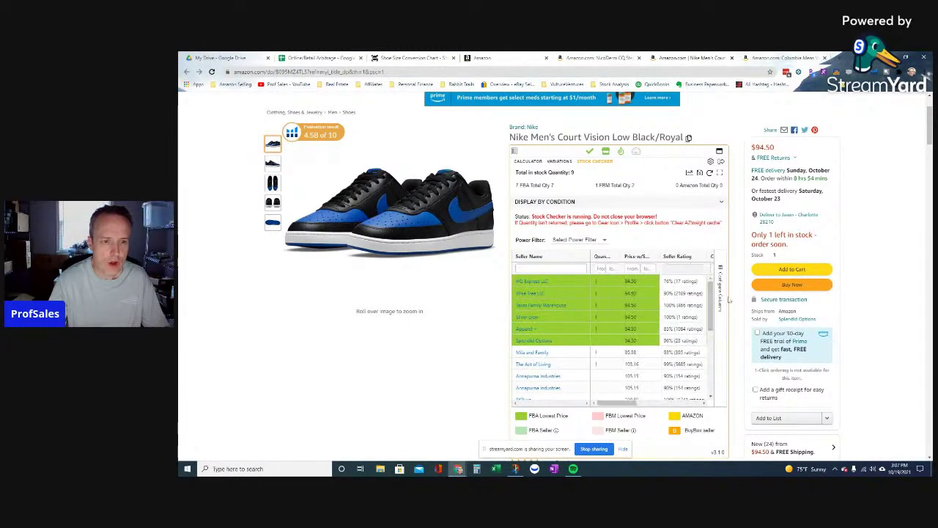
{"action": "left_click_drag", "start_coordinate": [711, 294], "coordinate": [711, 335]}
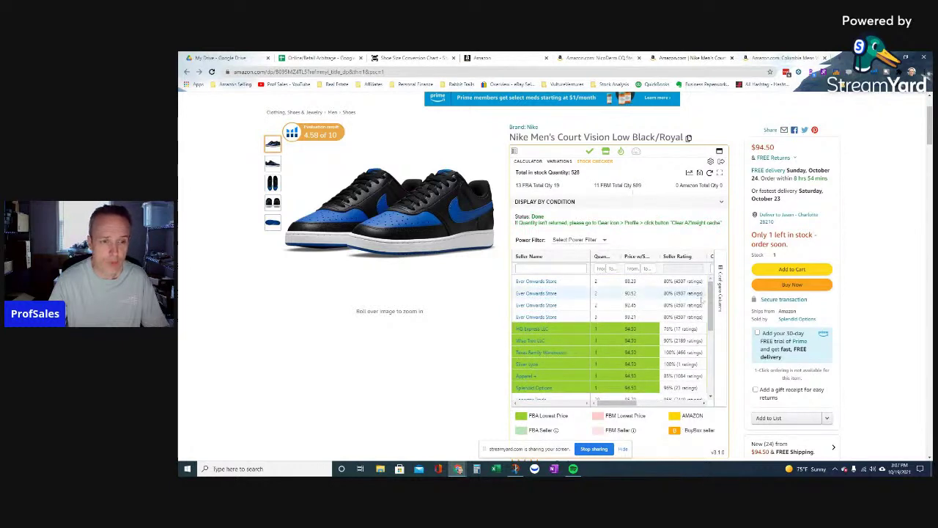
Examine the quantities, prices and seller ratings across all offers in the Stock Checker results.
{"action": "left_click_drag", "start_coordinate": [681, 301], "coordinate": [700, 357]}
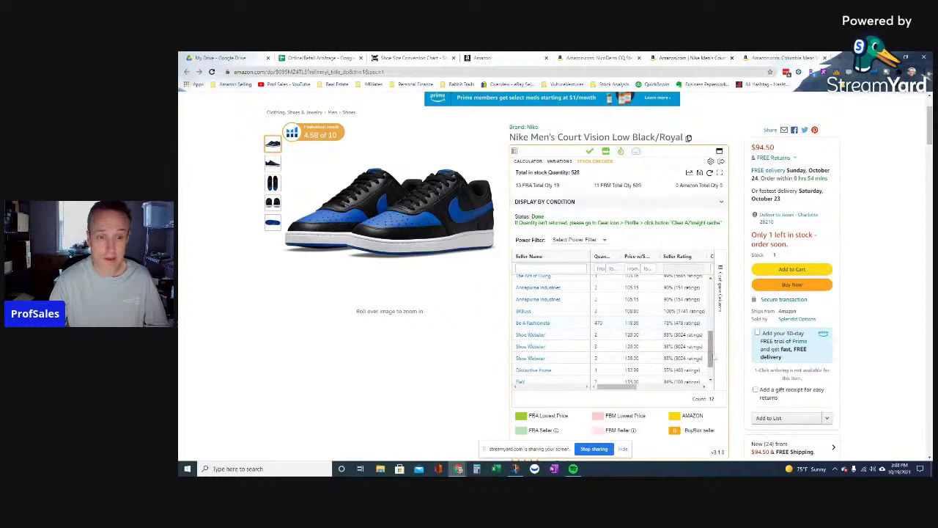
{"action": "left_click_drag", "start_coordinate": [710, 351], "coordinate": [711, 297]}
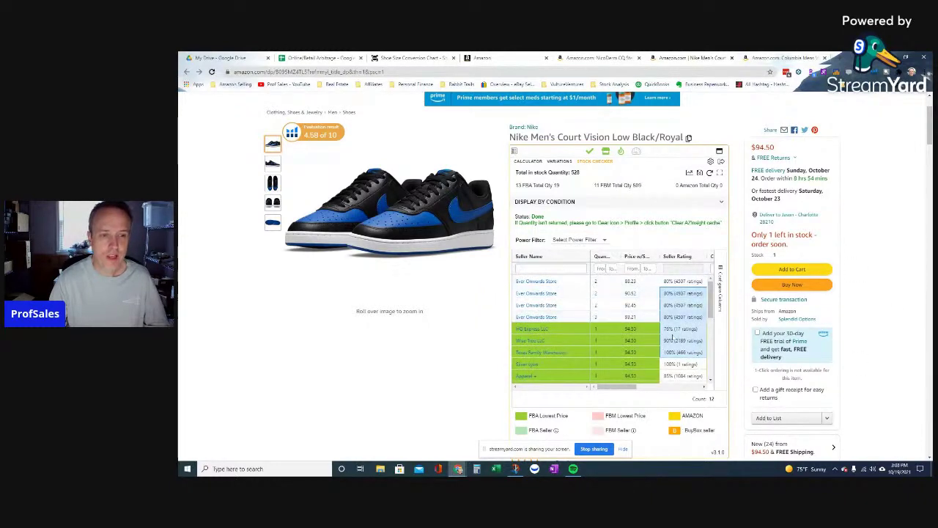
{"action": "scroll", "coordinate": [853, 365], "scroll_direction": "down", "scroll_amount": 2}
{"action": "scroll", "coordinate": [853, 365], "scroll_direction": "up", "scroll_amount": 2}
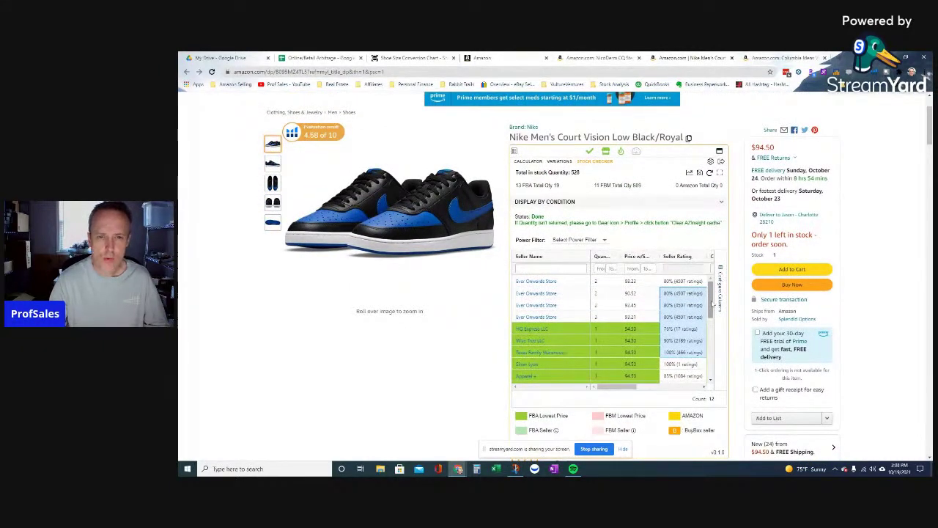
{"action": "left_click_drag", "start_coordinate": [713, 303], "coordinate": [716, 274]}
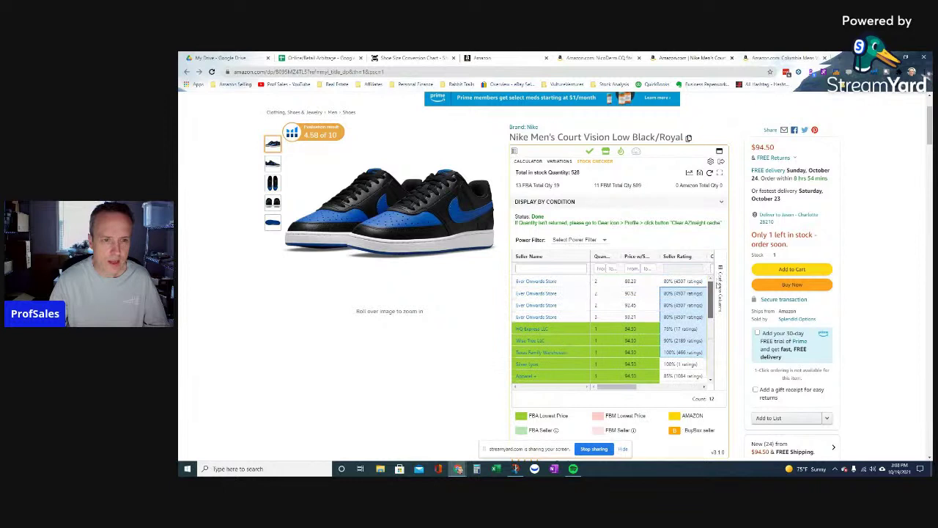
{"action": "left_click_drag", "start_coordinate": [714, 307], "coordinate": [711, 374]}
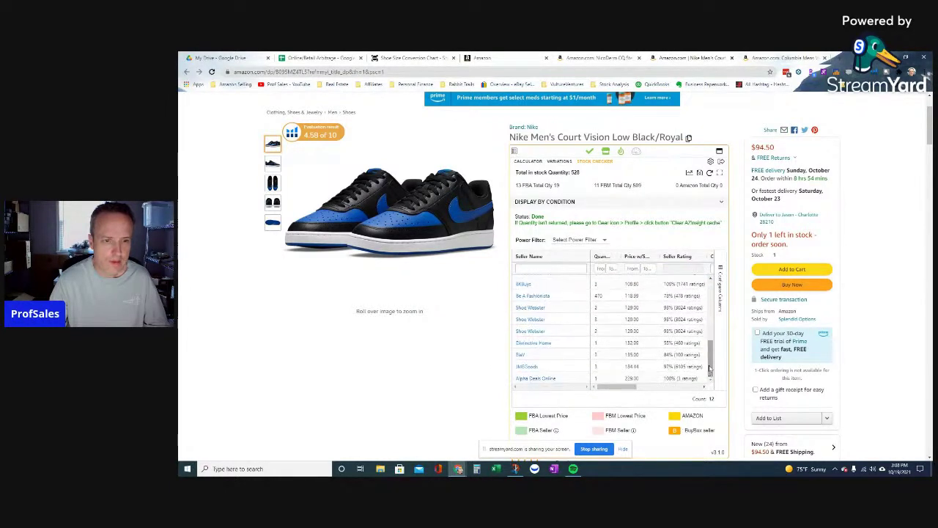
{"action": "scroll", "coordinate": [699, 306], "scroll_direction": "up", "scroll_amount": 5}
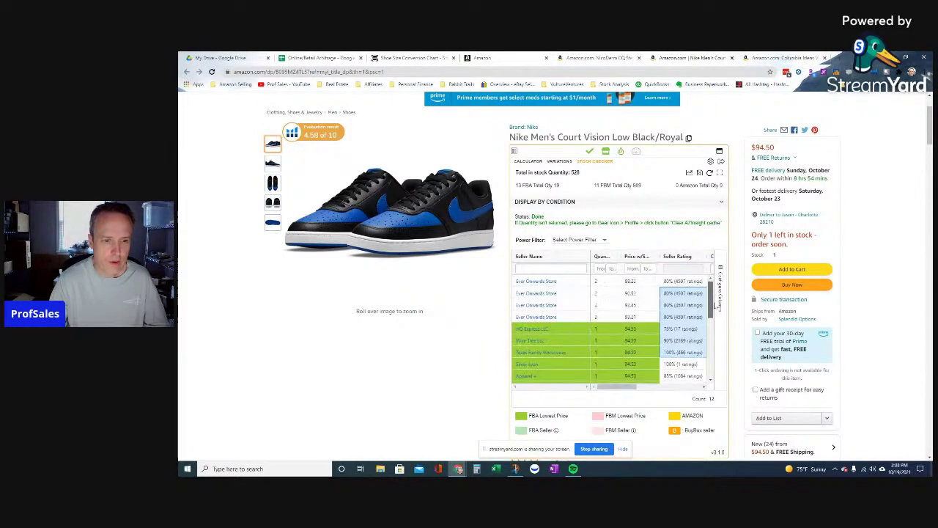
{"action": "left_click", "coordinate": [651, 308]}
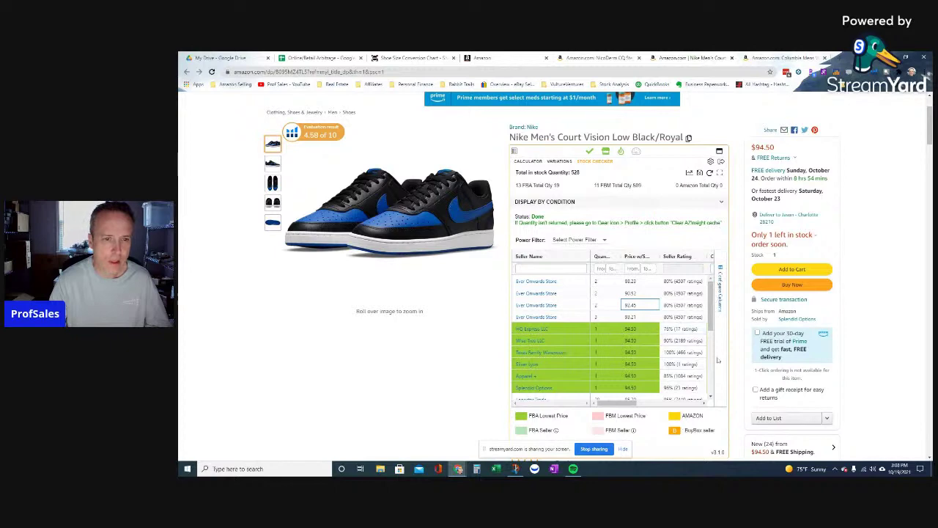
{"action": "scroll", "coordinate": [623, 296], "scroll_direction": "up", "scroll_amount": 1}
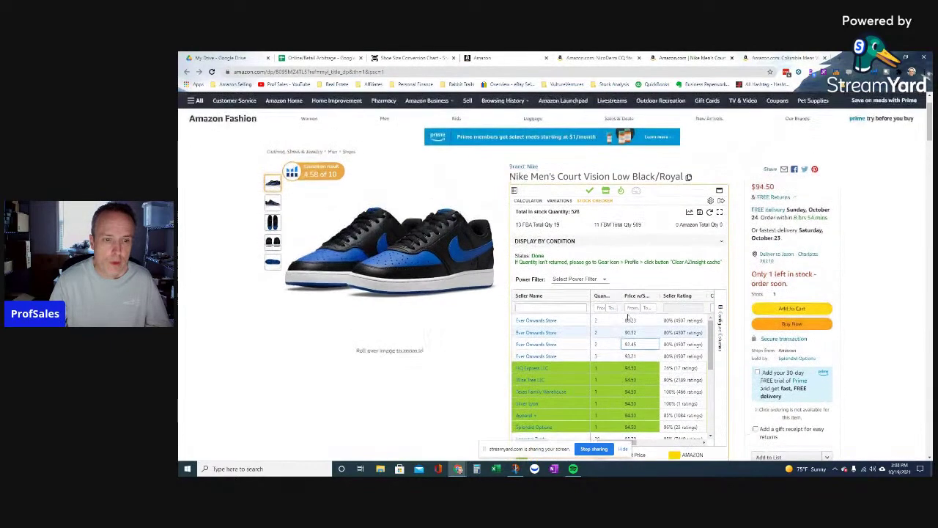
{"action": "scroll", "coordinate": [723, 277], "scroll_direction": "up", "scroll_amount": 1}
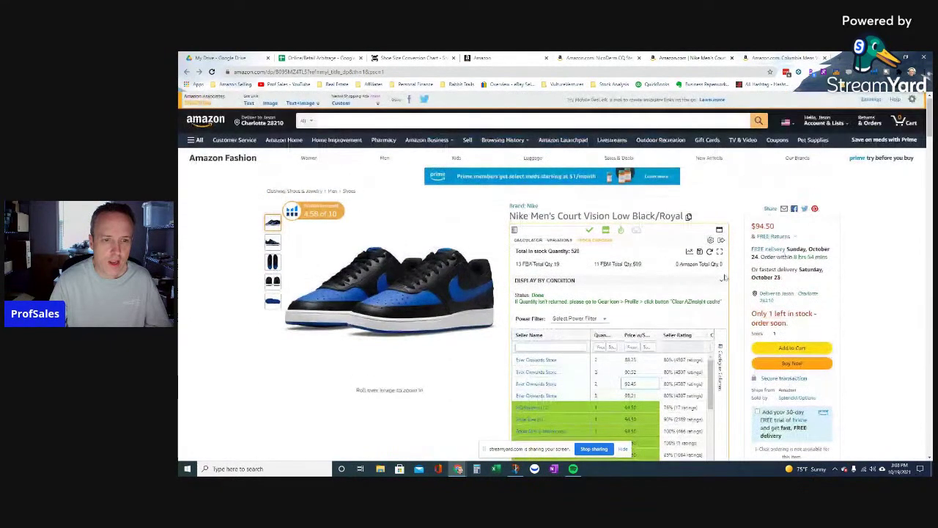
{"action": "scroll", "coordinate": [724, 277], "scroll_direction": "down", "scroll_amount": 2}
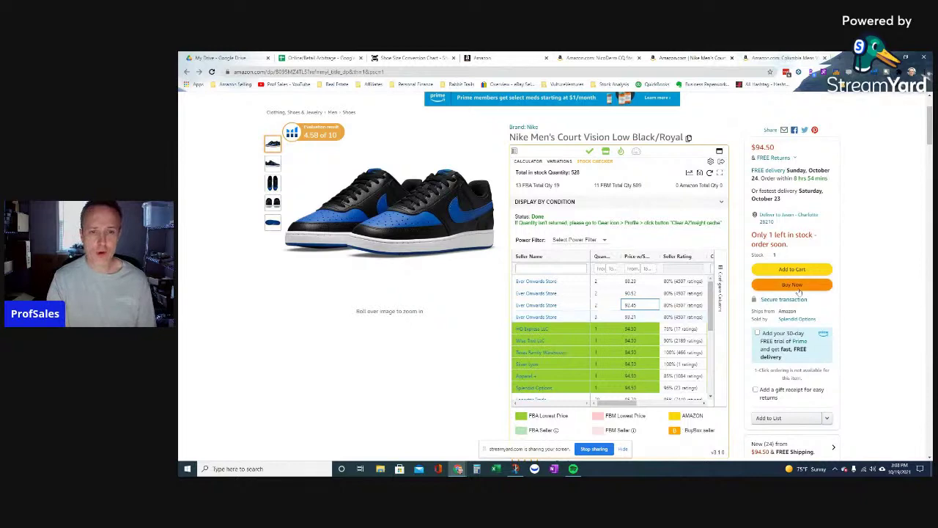
Open the list of new offers for the shoes, check each seller's price, shipper and stock, and close it.
{"action": "scroll", "coordinate": [610, 322], "scroll_direction": "down", "scroll_amount": 5}
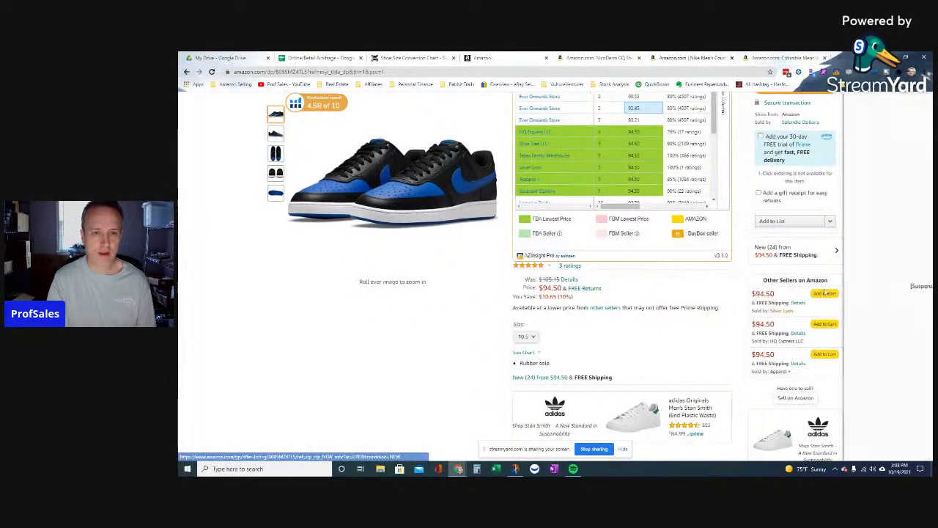
{"action": "left_click", "coordinate": [783, 258]}
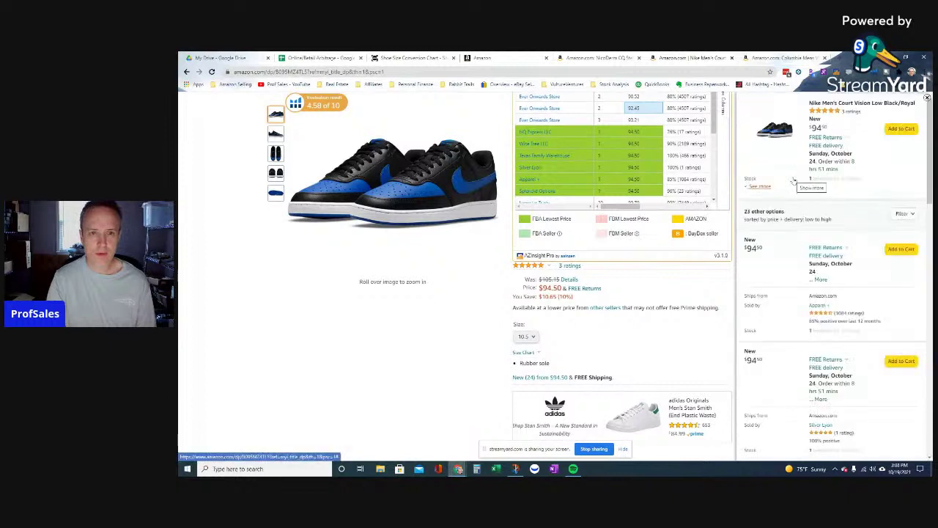
{"action": "scroll", "coordinate": [928, 169], "scroll_direction": "down", "scroll_amount": 3}
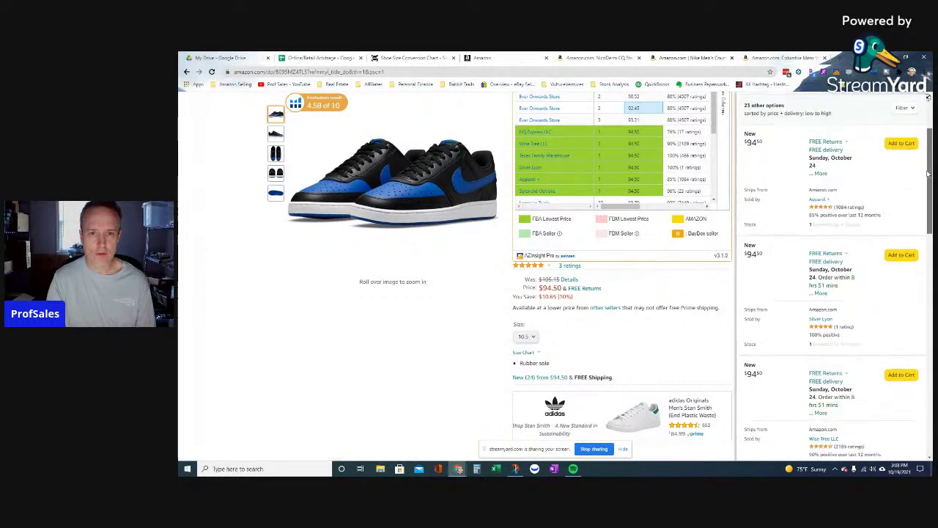
{"action": "scroll", "coordinate": [928, 172], "scroll_direction": "down", "scroll_amount": 5}
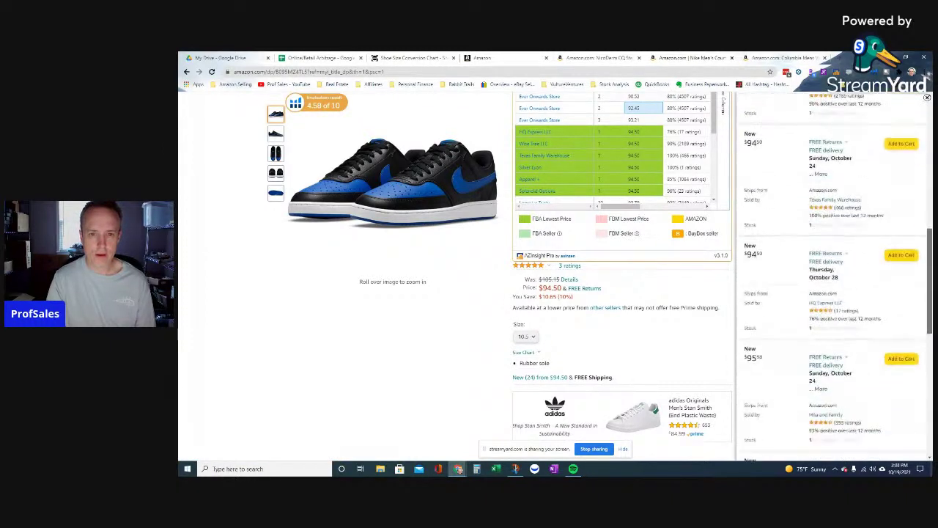
{"action": "scroll", "coordinate": [834, 278], "scroll_direction": "down", "scroll_amount": 4}
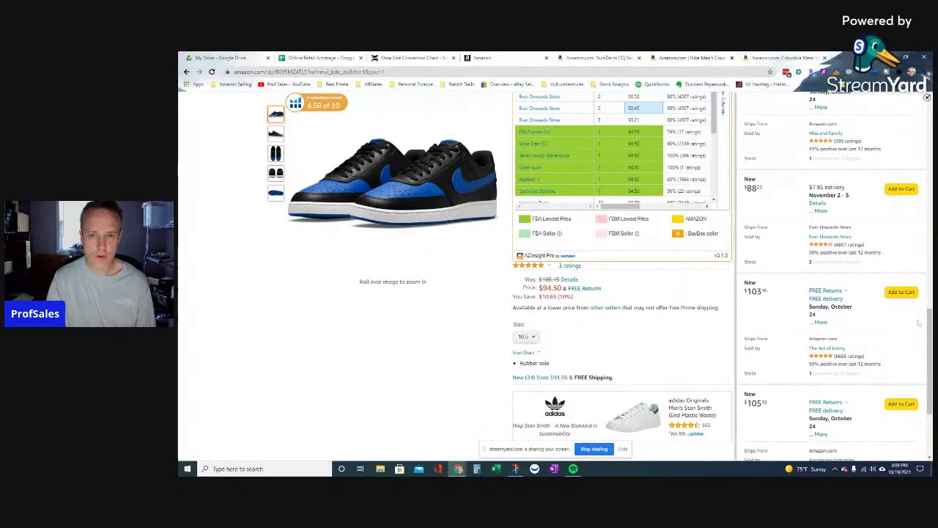
{"action": "scroll", "coordinate": [927, 322], "scroll_direction": "down", "scroll_amount": 1}
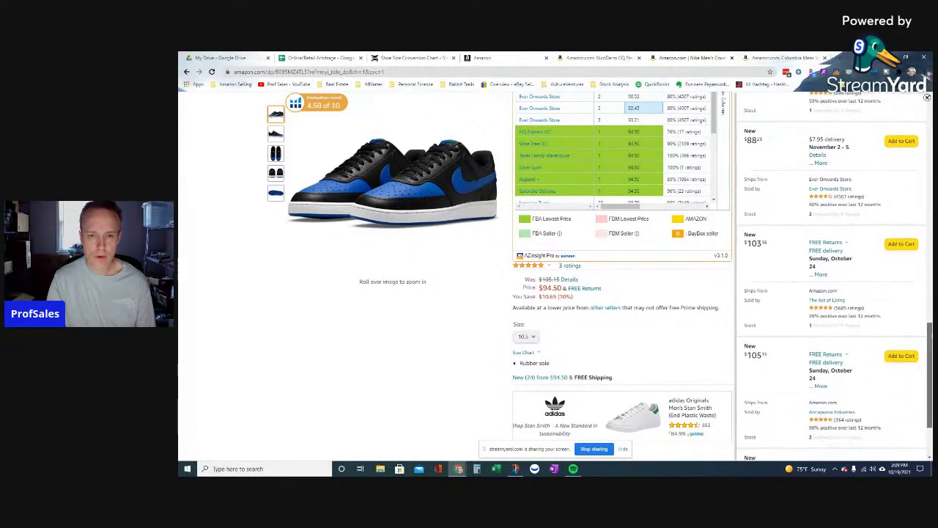
{"action": "scroll", "coordinate": [834, 276], "scroll_direction": "down", "scroll_amount": 3}
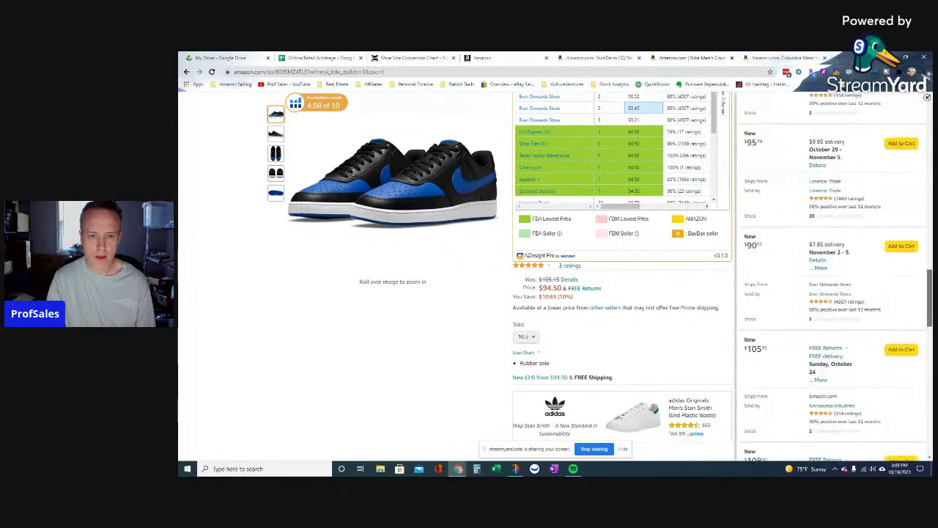
{"action": "left_click_drag", "start_coordinate": [928, 289], "coordinate": [930, 429]}
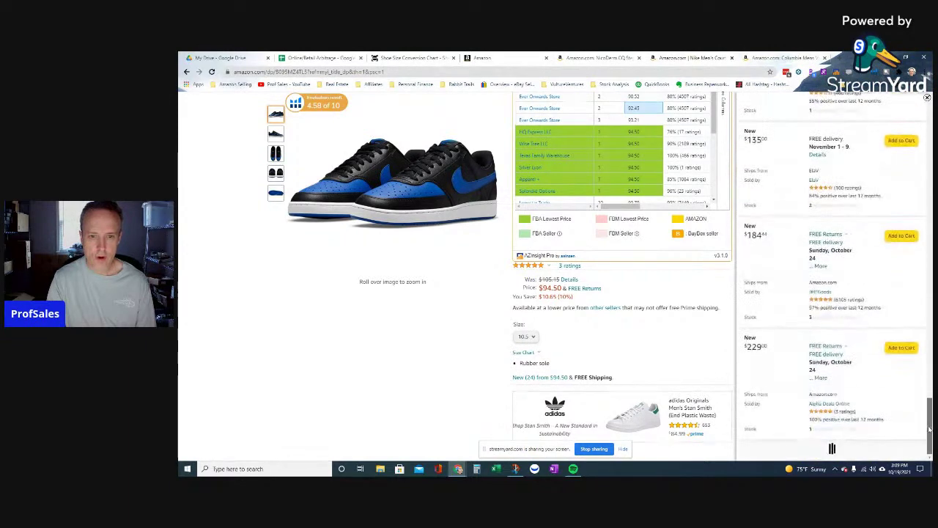
{"action": "scroll", "coordinate": [840, 429], "scroll_direction": "down", "scroll_amount": 5}
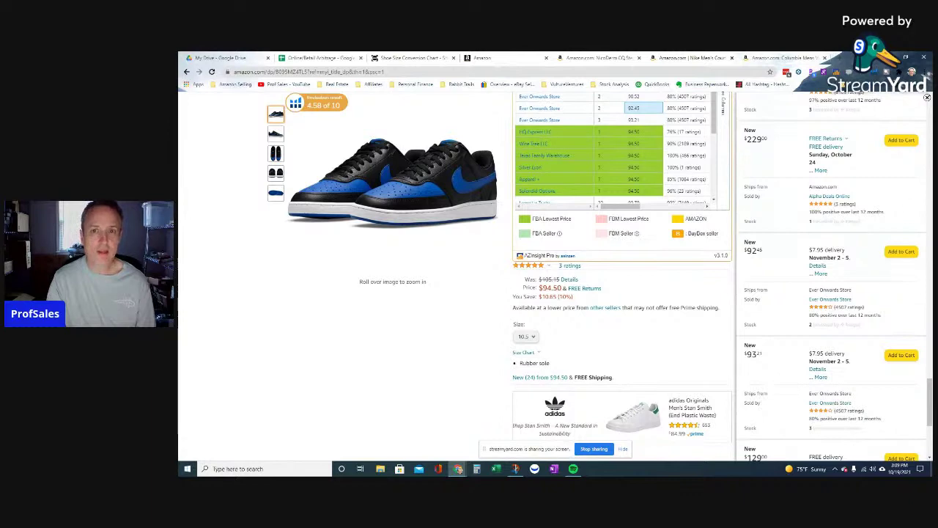
{"action": "key", "text": "Escape"}
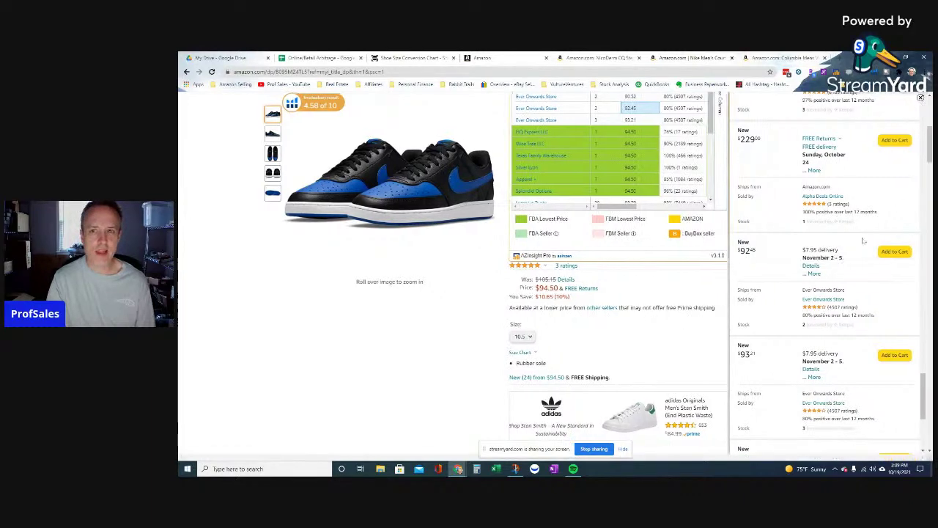
Review the Stock Checker quantities for the lowest-priced FBA sellers and the offers just above them.
{"action": "scroll", "coordinate": [815, 268], "scroll_direction": "up", "scroll_amount": 4}
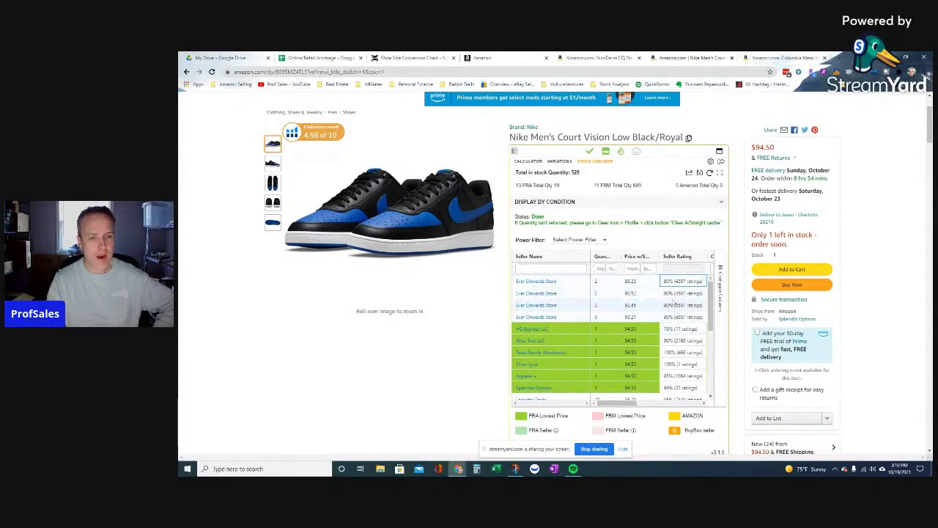
{"action": "scroll", "coordinate": [710, 310], "scroll_direction": "down", "scroll_amount": 1}
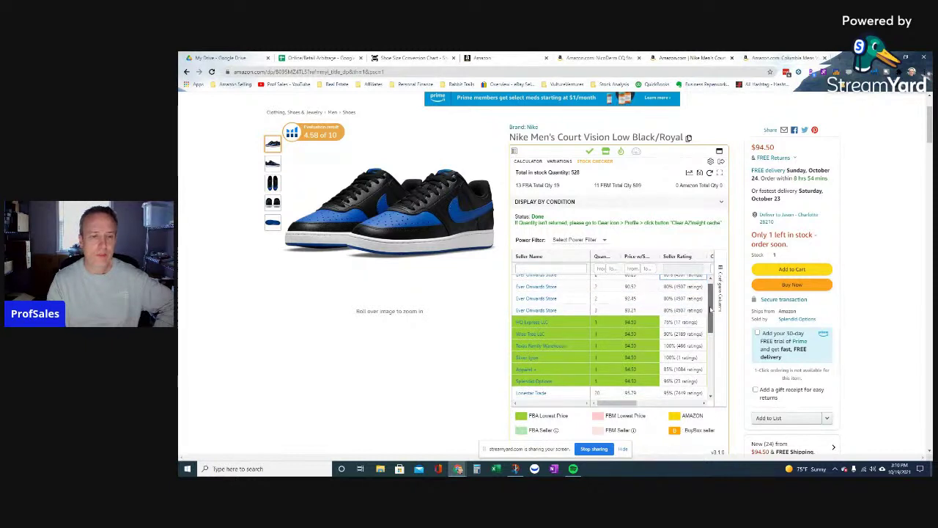
{"action": "scroll", "coordinate": [710, 310], "scroll_direction": "down", "scroll_amount": 2}
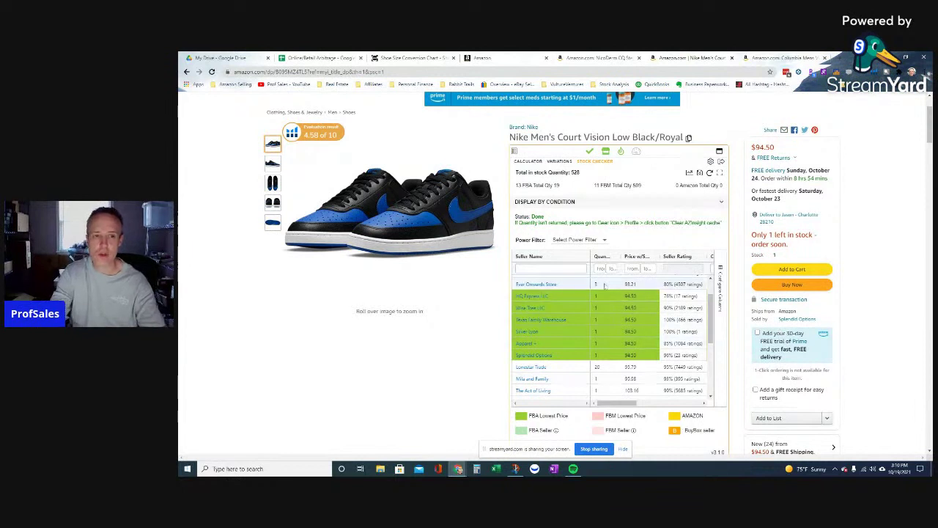
Show the Nike listing's variations in AZInsight and look over the shoe sizes, ASINs and filter options.
{"action": "left_click", "coordinate": [569, 162]}
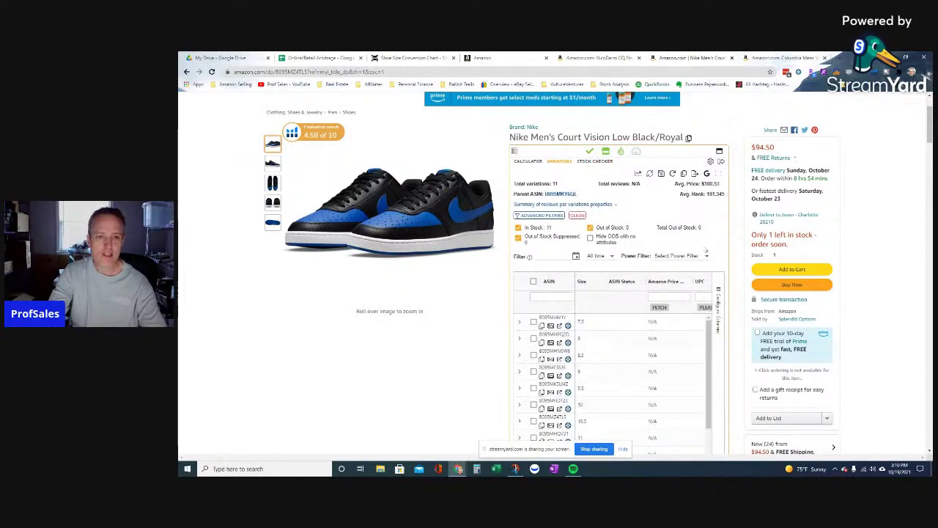
{"action": "scroll", "coordinate": [706, 251], "scroll_direction": "down", "scroll_amount": 2}
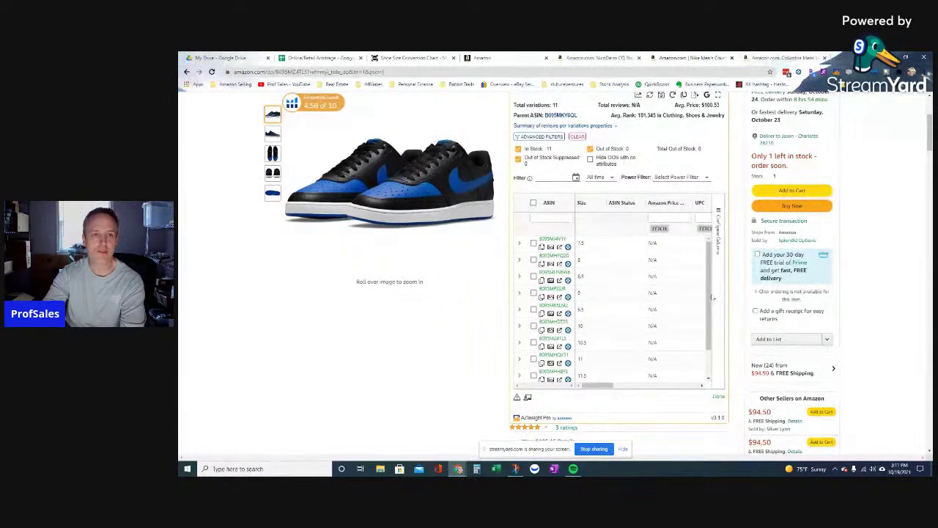
{"action": "scroll", "coordinate": [680, 280], "scroll_direction": "down", "scroll_amount": 2}
{"action": "scroll", "coordinate": [727, 197], "scroll_direction": "up", "scroll_amount": 1}
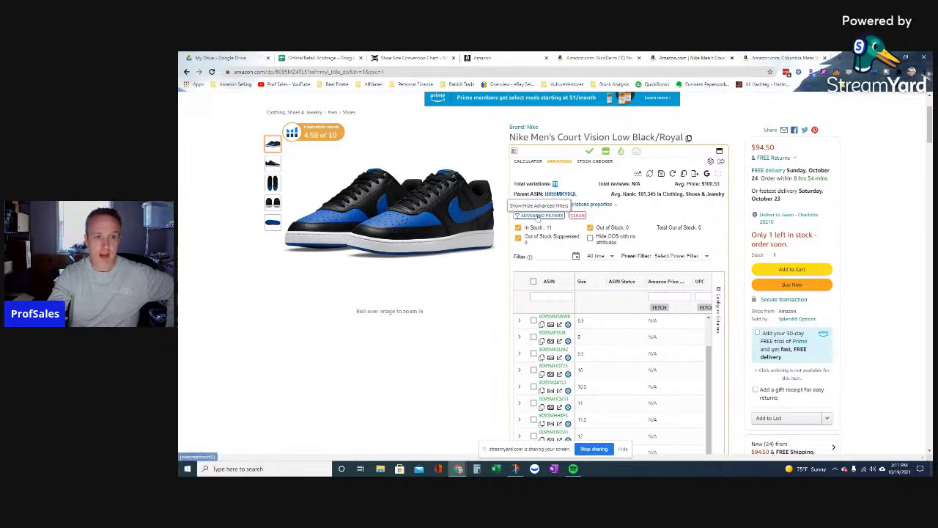
{"action": "scroll", "coordinate": [564, 225], "scroll_direction": "down", "scroll_amount": 1}
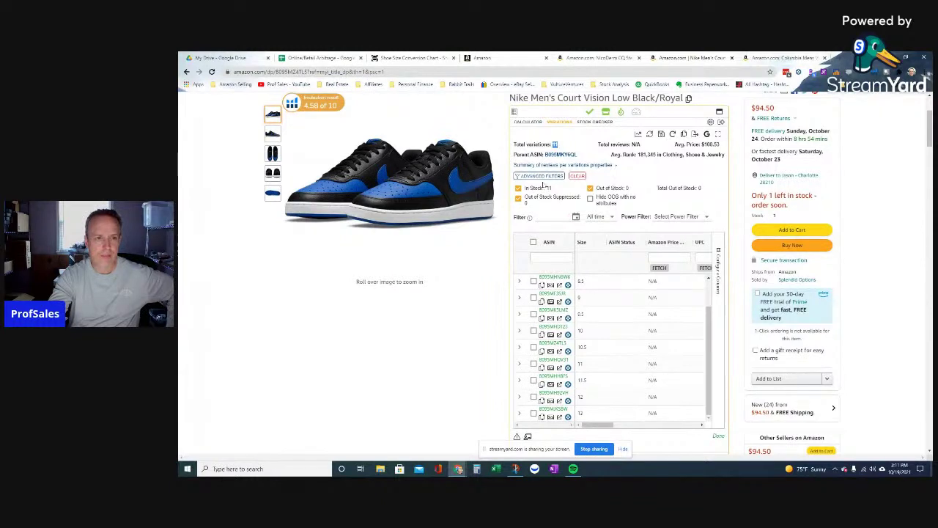
{"action": "scroll", "coordinate": [611, 316], "scroll_direction": "down", "scroll_amount": 2}
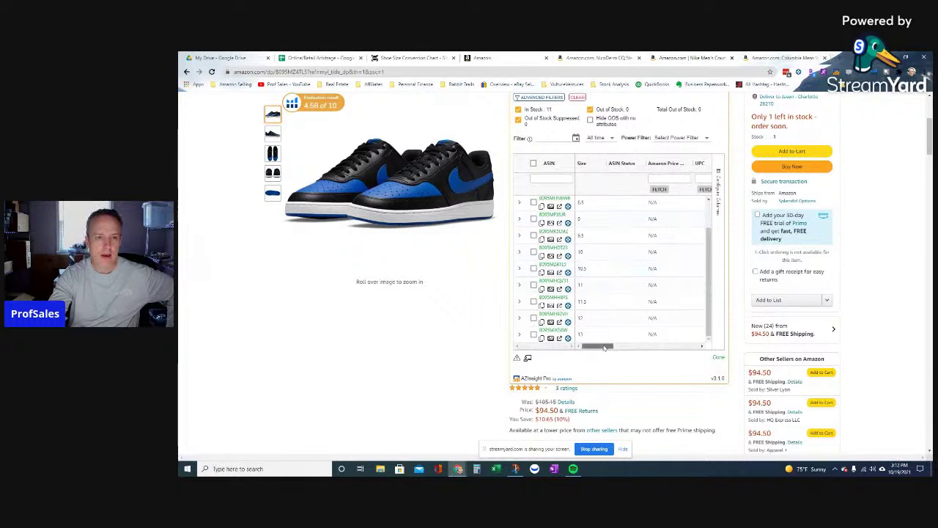
Look across the Nike shoe variations table at the size, ASIN status, Amazon price, UPC and rank columns.
{"action": "left_click_drag", "start_coordinate": [603, 348], "coordinate": [697, 337]}
{"action": "left_click_drag", "start_coordinate": [628, 334], "coordinate": [591, 331]}
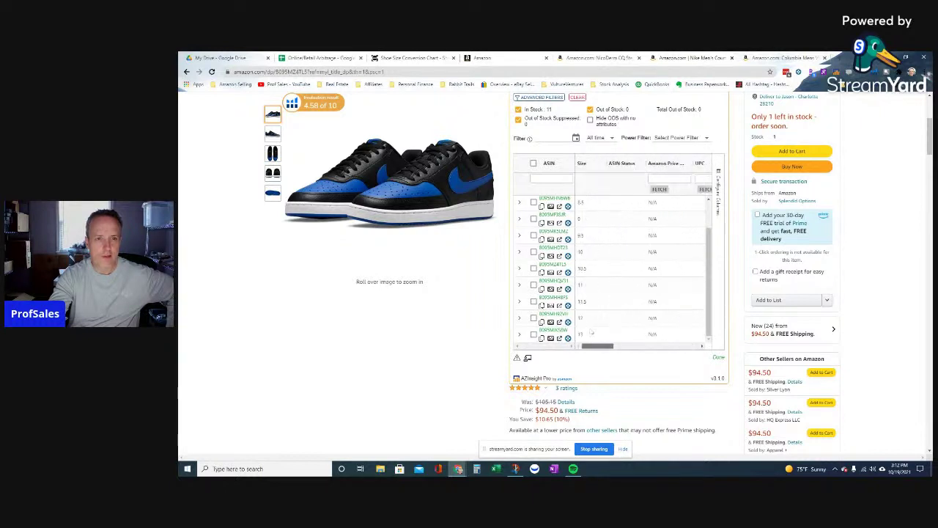
{"action": "left_click", "coordinate": [702, 347]}
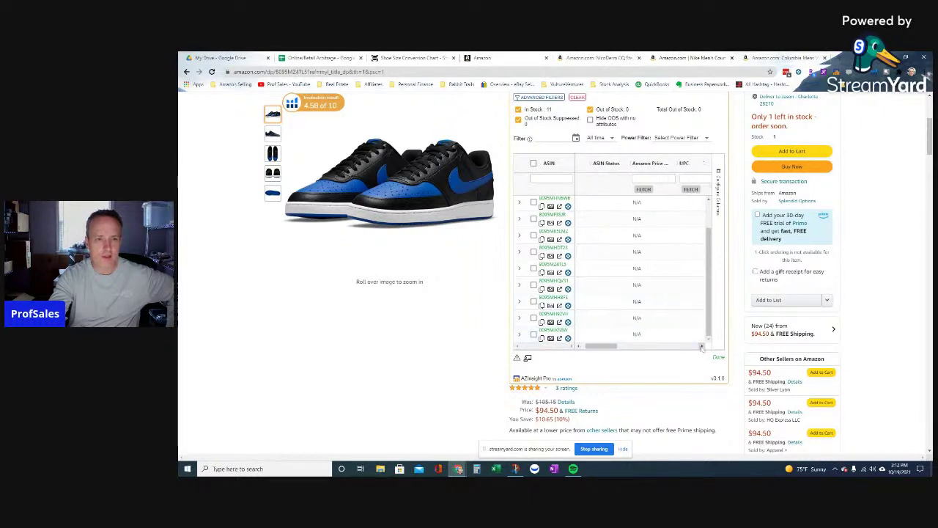
{"action": "left_click", "coordinate": [701, 347]}
{"action": "left_click", "coordinate": [702, 346]}
{"action": "left_click", "coordinate": [702, 347]}
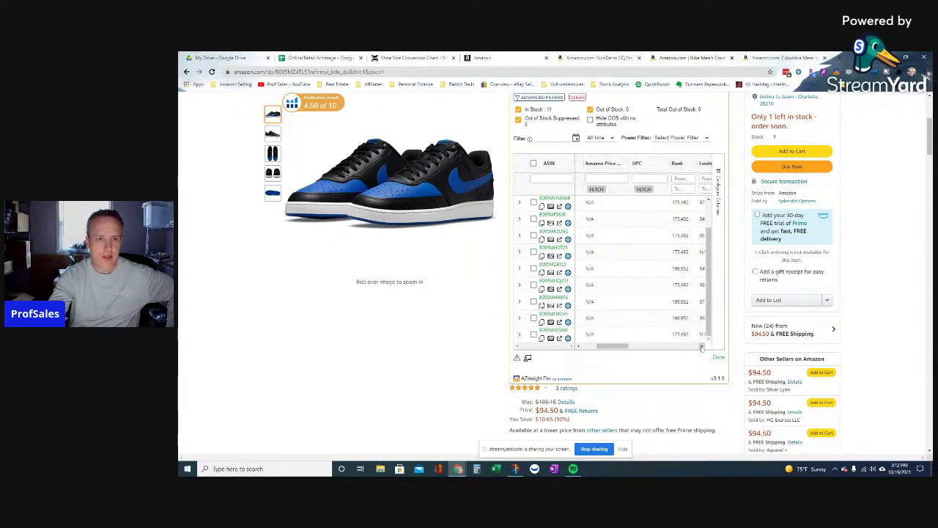
{"action": "left_click", "coordinate": [701, 347]}
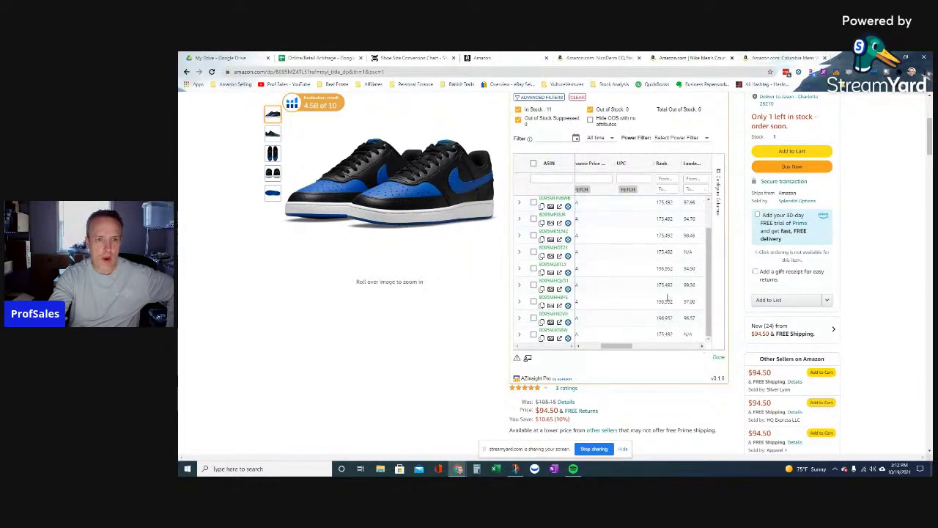
{"action": "left_click_drag", "start_coordinate": [708, 256], "coordinate": [707, 228]}
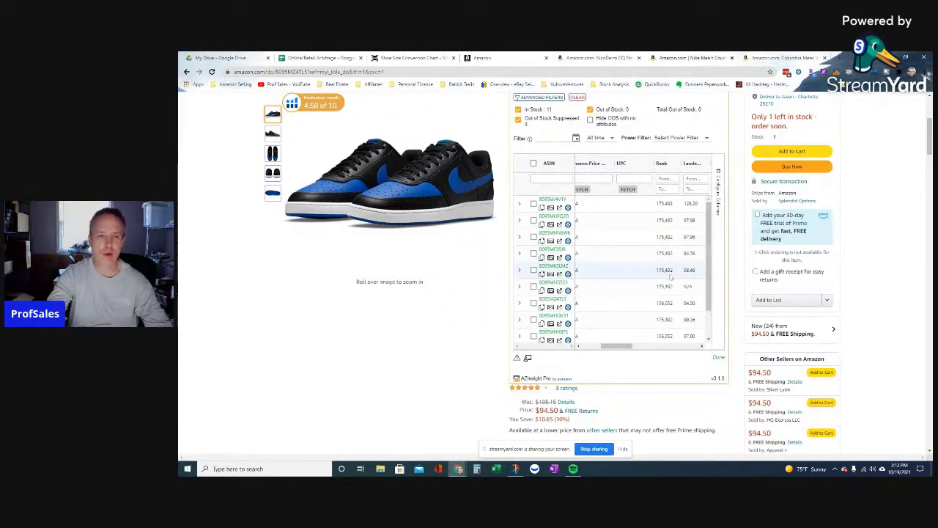
Compare the landed price, price, shipping, rating and offer count of each shoe variation.
{"action": "left_click_drag", "start_coordinate": [614, 348], "coordinate": [628, 349]}
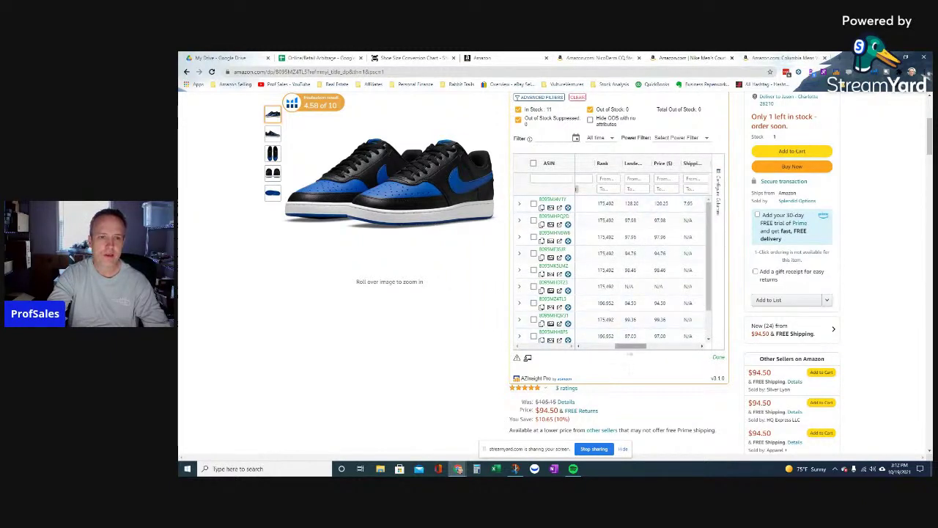
{"action": "left_click_drag", "start_coordinate": [629, 348], "coordinate": [636, 348]}
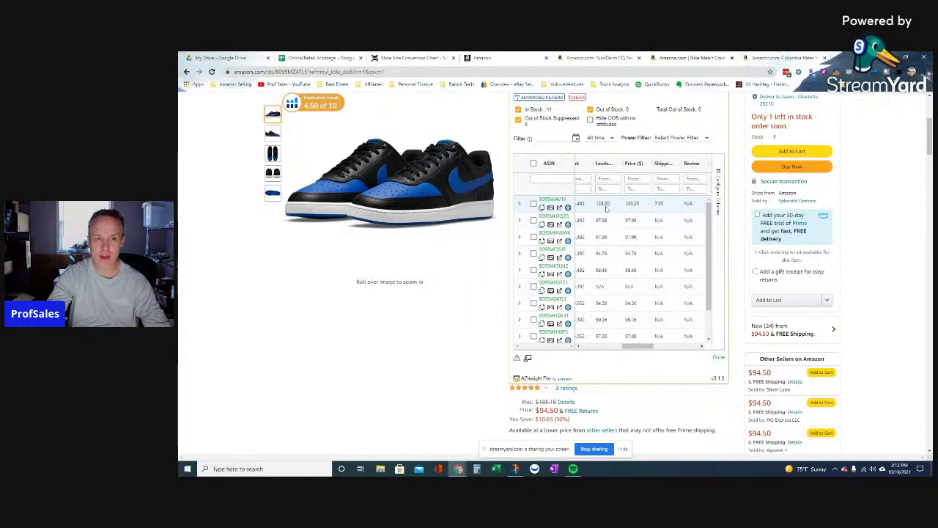
{"action": "left_click_drag", "start_coordinate": [639, 346], "coordinate": [676, 346]}
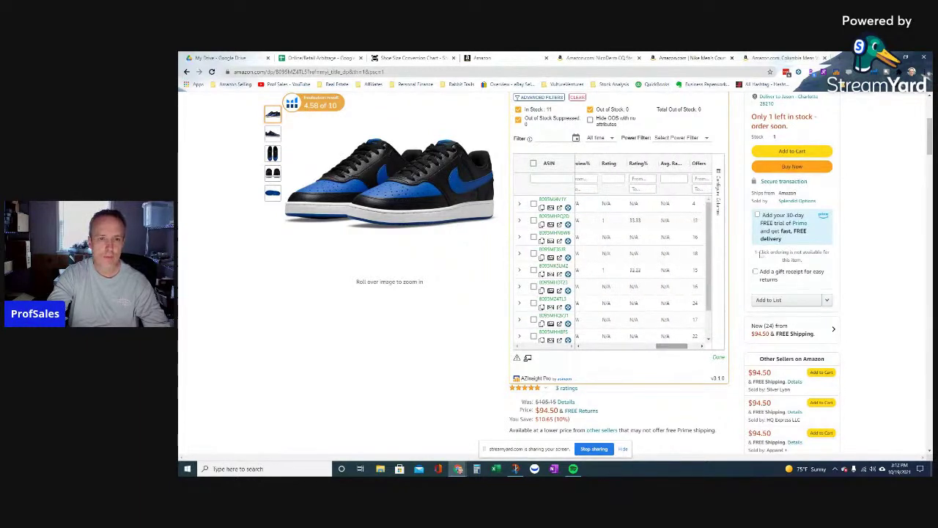
Return to the AZInsight calculator view for the Nike shoes.
{"action": "scroll", "coordinate": [596, 216], "scroll_direction": "up", "scroll_amount": 4}
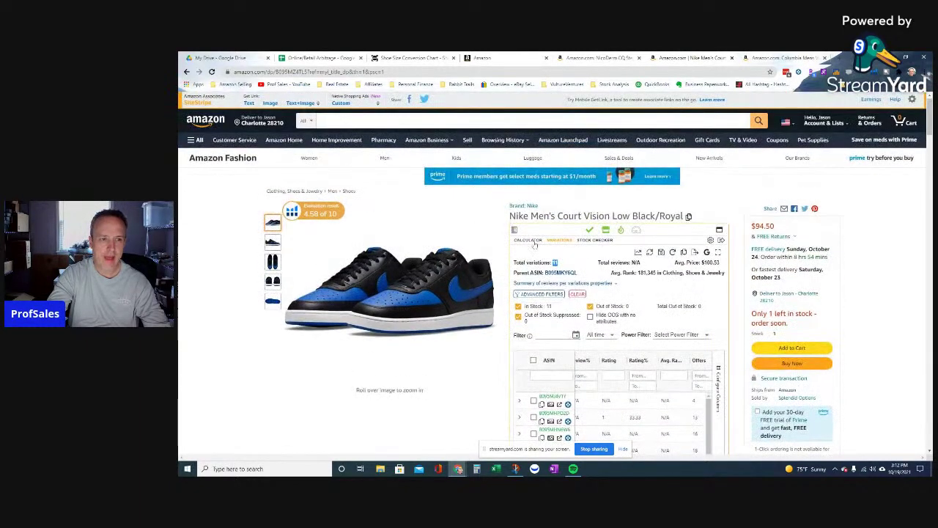
{"action": "left_click", "coordinate": [532, 243]}
{"action": "scroll", "coordinate": [533, 243], "scroll_direction": "down", "scroll_amount": 1}
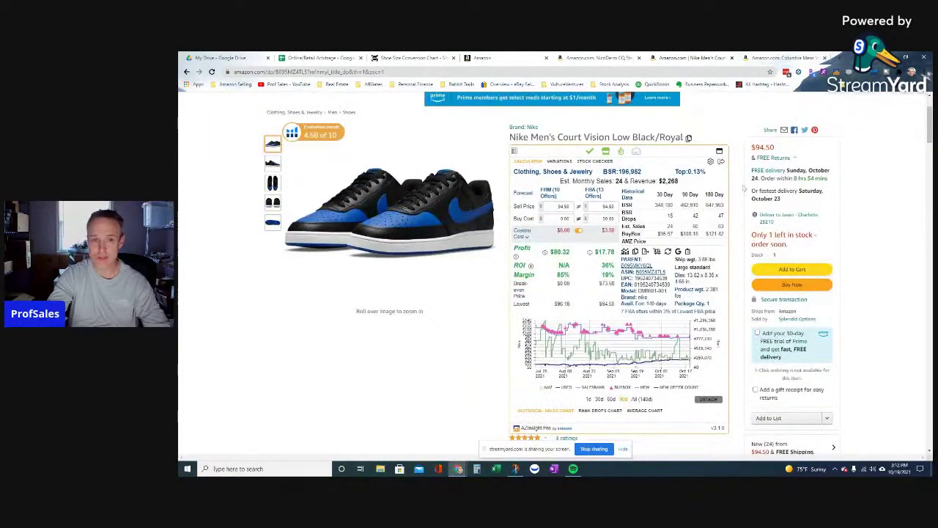
Switch to the Columbia Mens Viewmont Hybrid Hoodie listing and look over its calculator figures and historical sales chart.
{"action": "left_click", "coordinate": [776, 58]}
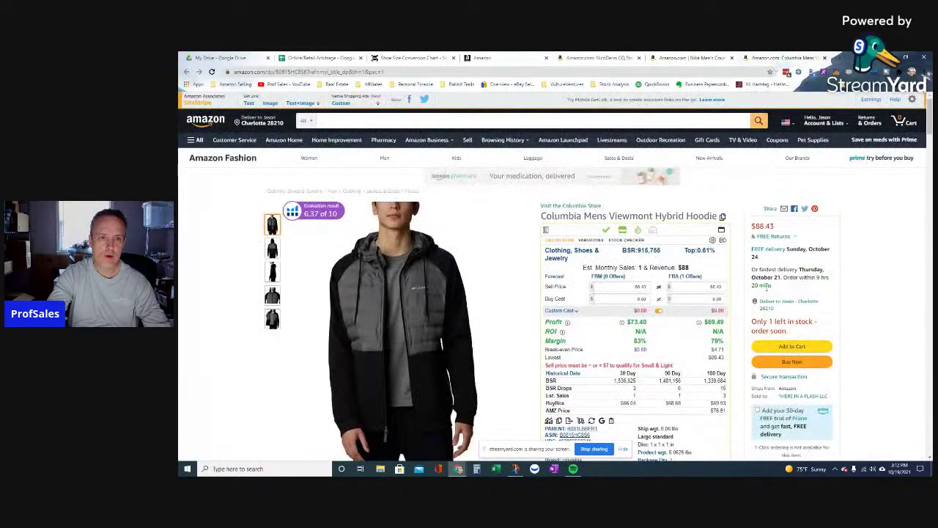
{"action": "scroll", "coordinate": [767, 288], "scroll_direction": "down", "scroll_amount": 1}
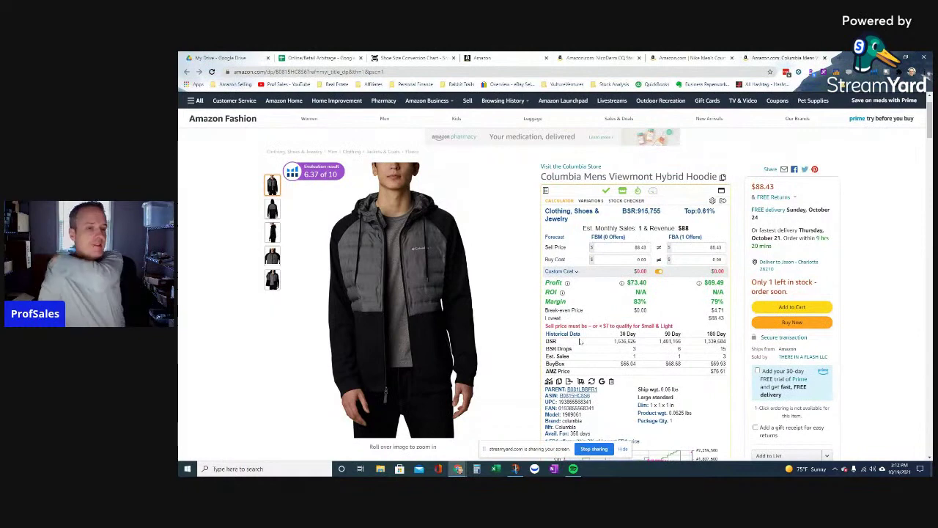
{"action": "scroll", "coordinate": [579, 341], "scroll_direction": "down", "scroll_amount": 5}
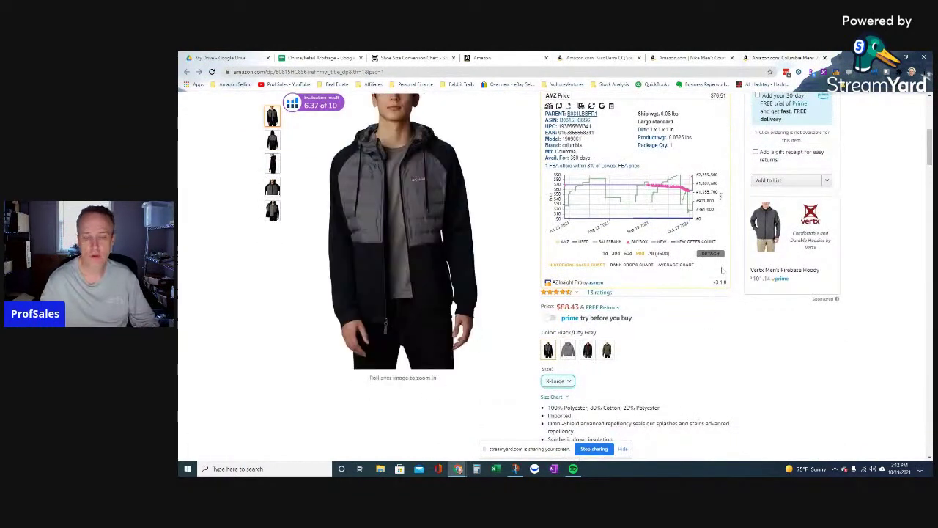
{"action": "scroll", "coordinate": [722, 271], "scroll_direction": "up", "scroll_amount": 5}
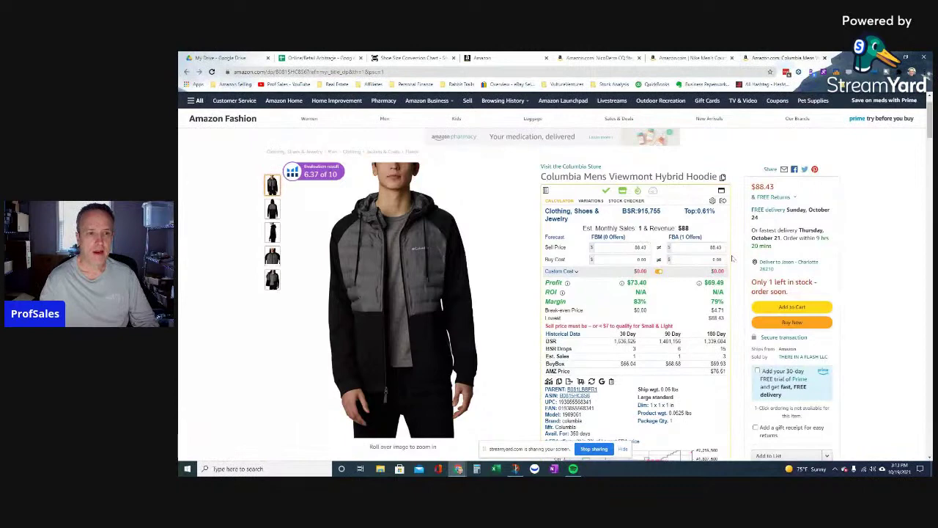
{"action": "scroll", "coordinate": [731, 259], "scroll_direction": "down", "scroll_amount": 1}
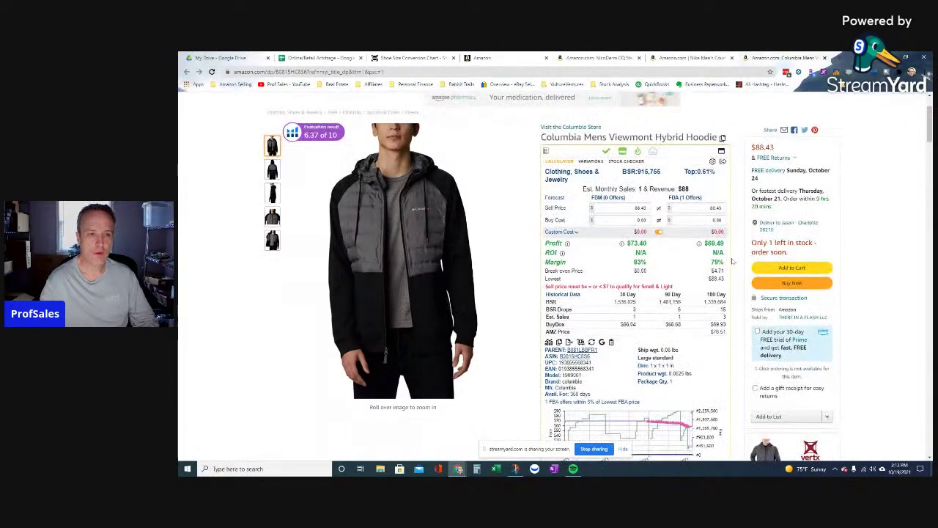
{"action": "scroll", "coordinate": [732, 260], "scroll_direction": "down", "scroll_amount": 2}
{"action": "scroll", "coordinate": [731, 260], "scroll_direction": "up", "scroll_amount": 3}
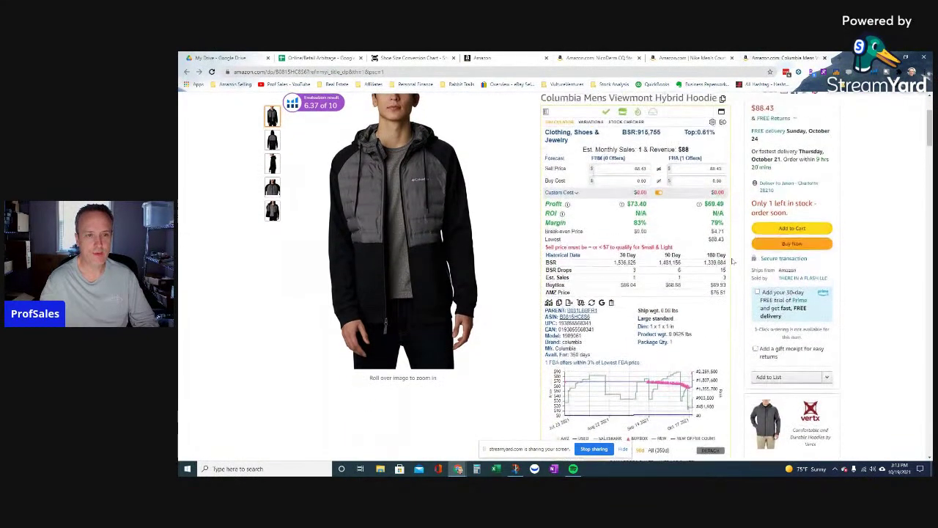
Highlight the hoodie's BSR and top percentage, and review its 30, 90 and 180 day historical data.
{"action": "double_click", "coordinate": [645, 211]}
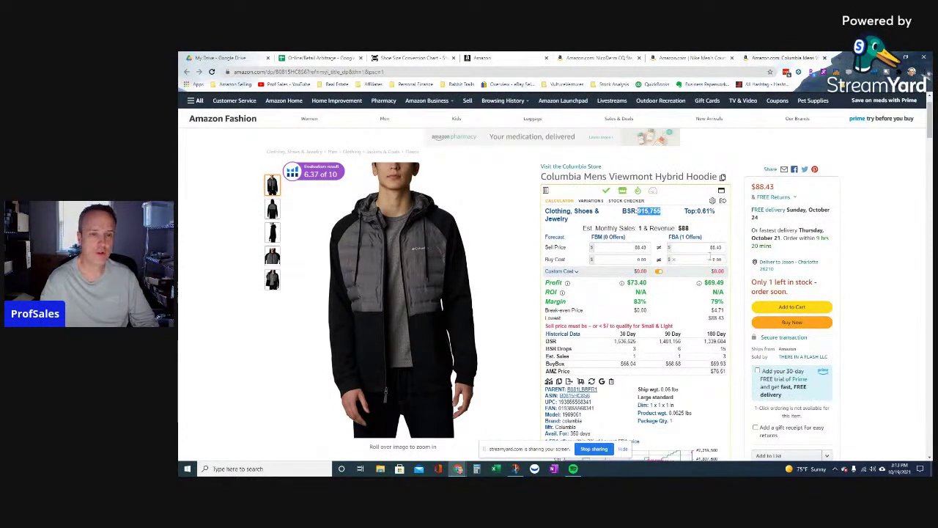
{"action": "left_click_drag", "start_coordinate": [698, 211], "coordinate": [714, 212]}
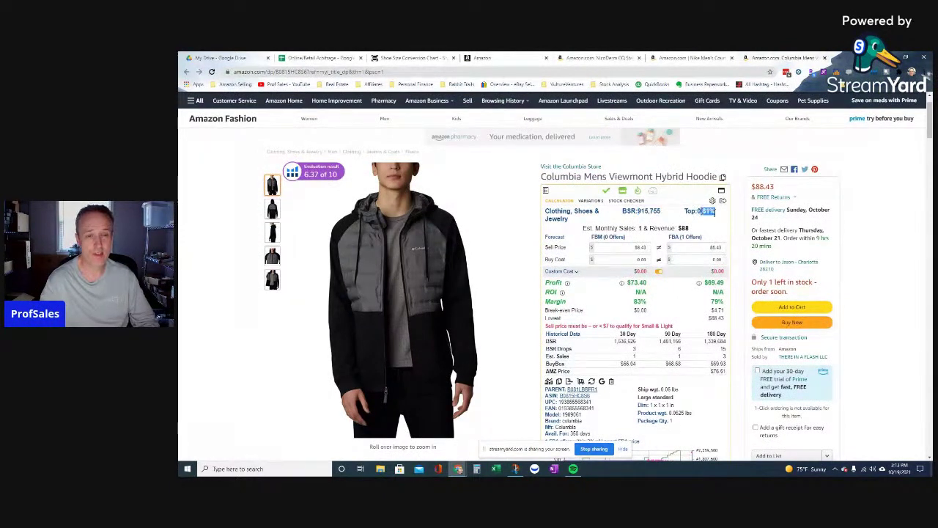
{"action": "left_click", "coordinate": [732, 233]}
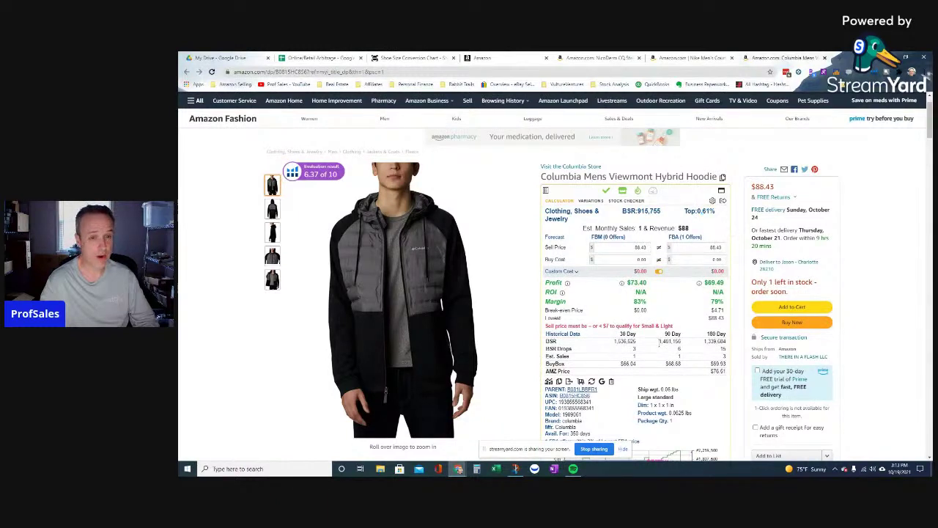
{"action": "scroll", "coordinate": [652, 358], "scroll_direction": "down", "scroll_amount": 1}
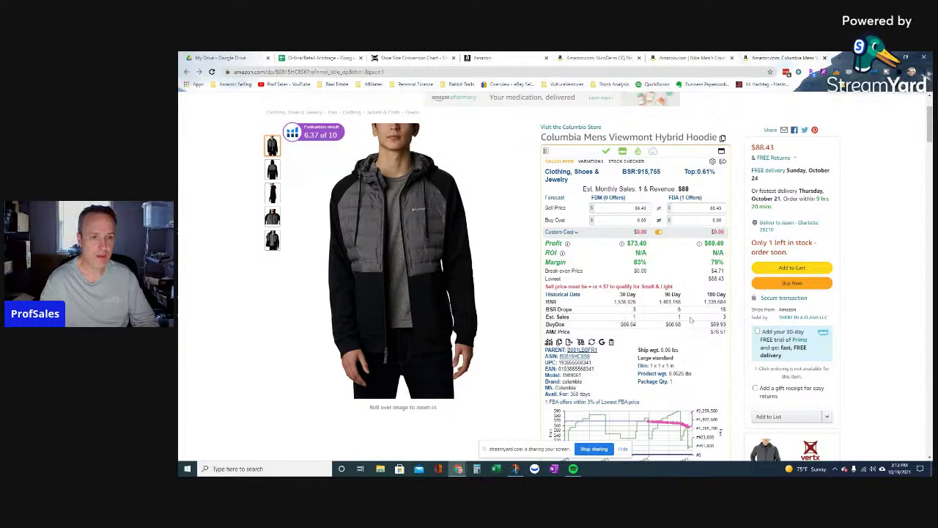
Preview the hoodie's color options and reset its size to Select so AZInsight loads the parent listing's variations.
{"action": "scroll", "coordinate": [713, 312], "scroll_direction": "down", "scroll_amount": 7}
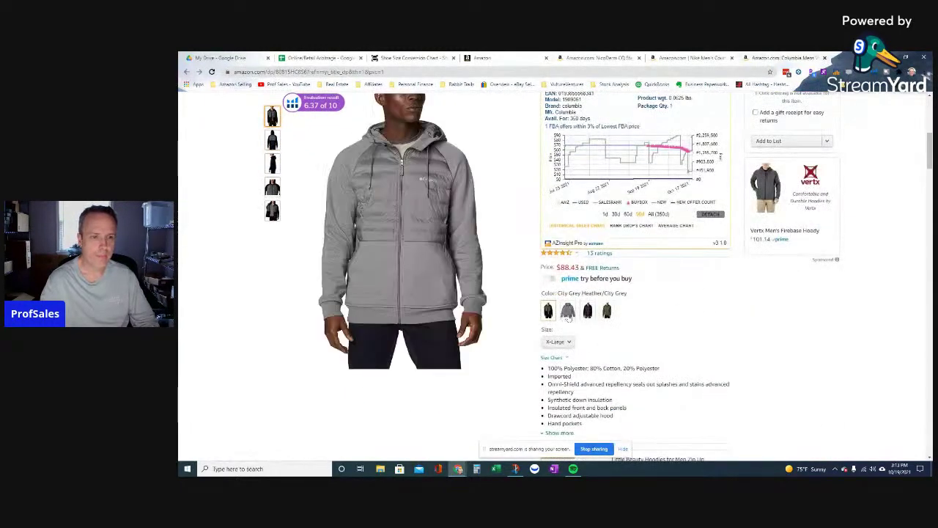
{"action": "scroll", "coordinate": [667, 326], "scroll_direction": "up", "scroll_amount": 3}
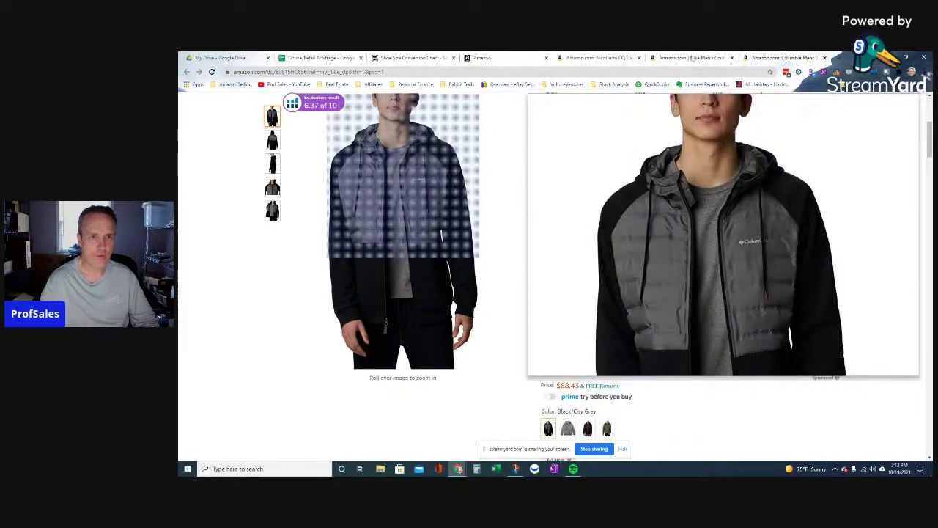
{"action": "scroll", "coordinate": [554, 367], "scroll_direction": "down", "scroll_amount": 1}
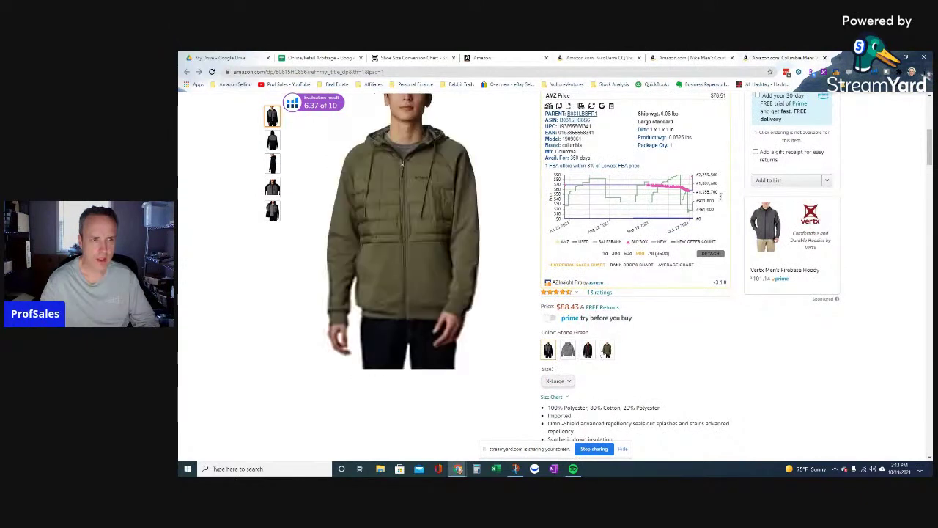
{"action": "left_click", "coordinate": [565, 382]}
{"action": "left_click", "coordinate": [559, 422]}
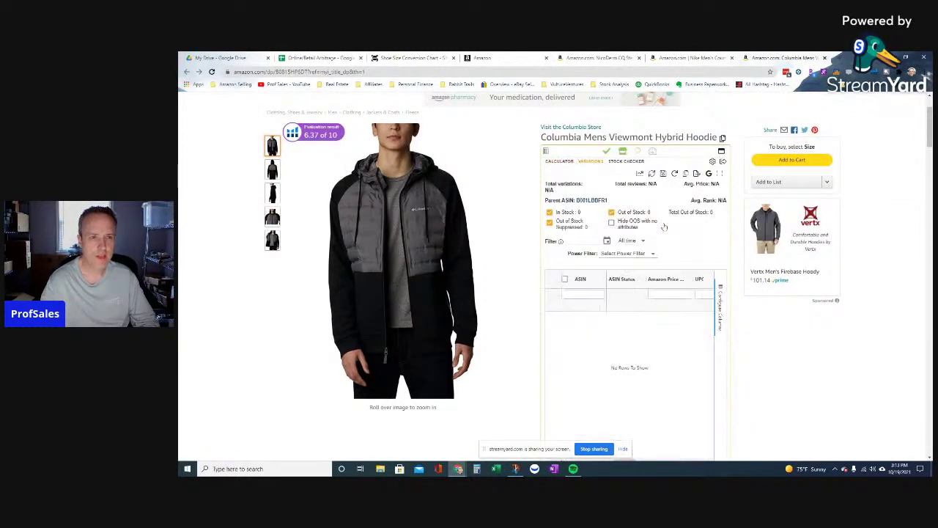
Look through the hoodie's color and size variations and check the available Power Filter options.
{"action": "scroll", "coordinate": [664, 227], "scroll_direction": "down", "scroll_amount": 5}
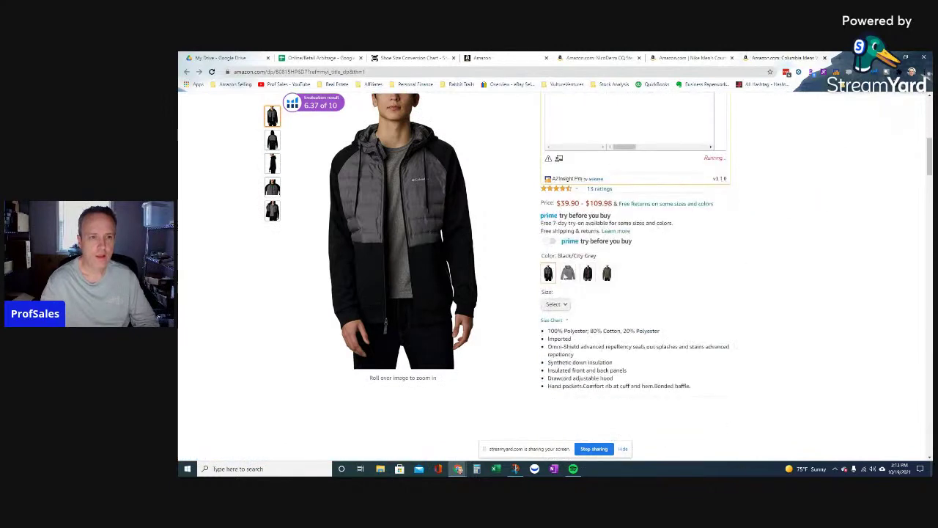
{"action": "scroll", "coordinate": [687, 272], "scroll_direction": "up", "scroll_amount": 2}
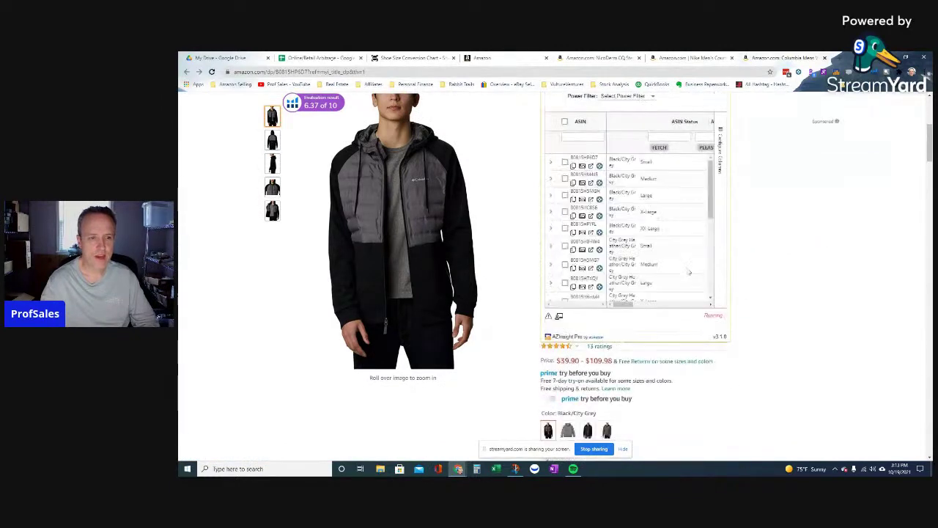
{"action": "scroll", "coordinate": [688, 272], "scroll_direction": "down", "scroll_amount": 3}
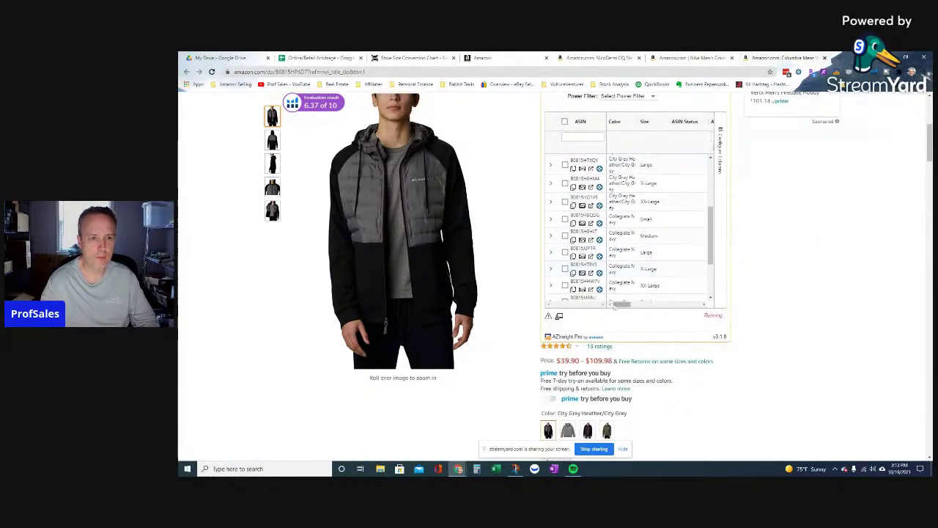
{"action": "scroll", "coordinate": [645, 302], "scroll_direction": "up", "scroll_amount": 2}
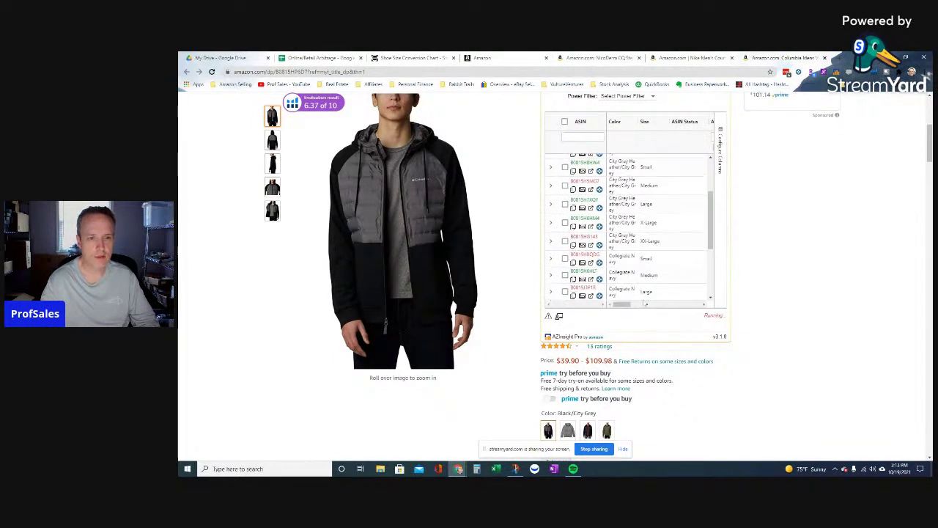
{"action": "scroll", "coordinate": [645, 303], "scroll_direction": "up", "scroll_amount": 2}
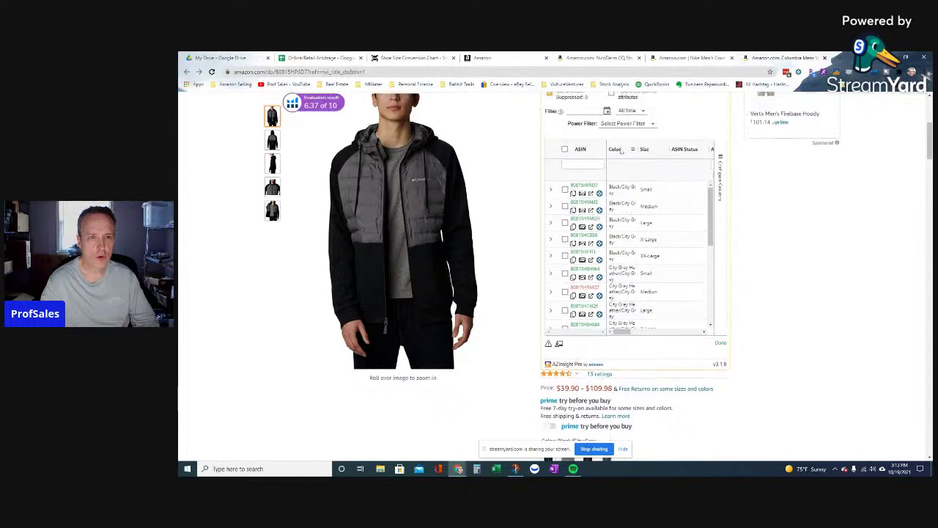
{"action": "scroll", "coordinate": [621, 150], "scroll_direction": "up", "scroll_amount": 1}
{"action": "left_click", "coordinate": [651, 176]}
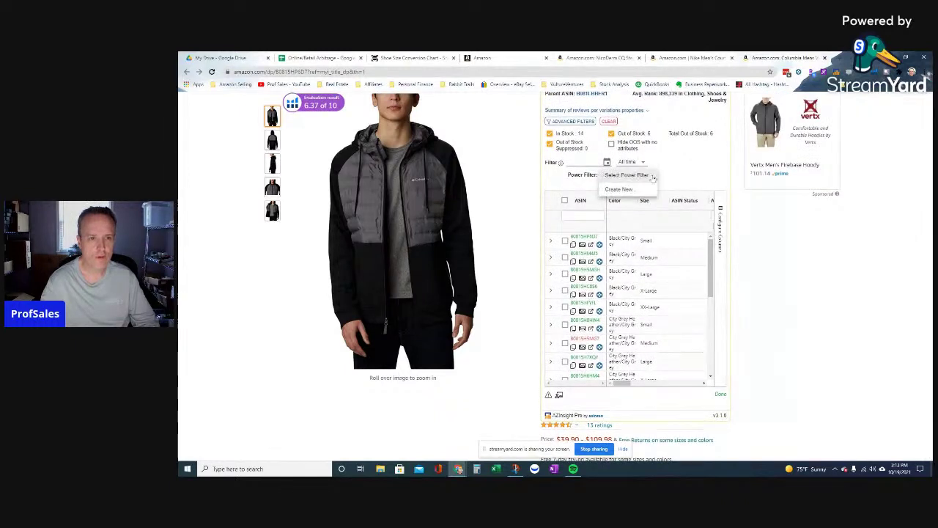
{"action": "left_click", "coordinate": [617, 157]}
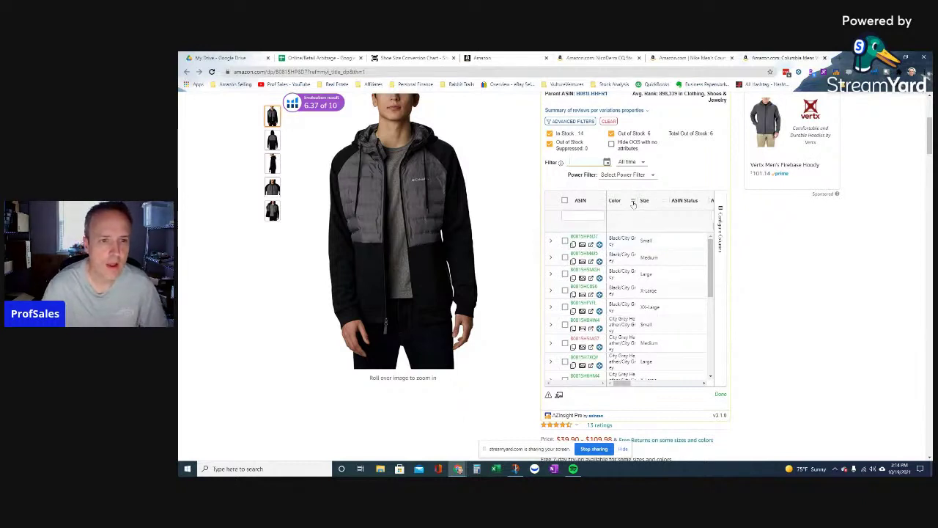
Filter the hoodie variations by color to show only Black/City Grey.
{"action": "left_click", "coordinate": [633, 202]}
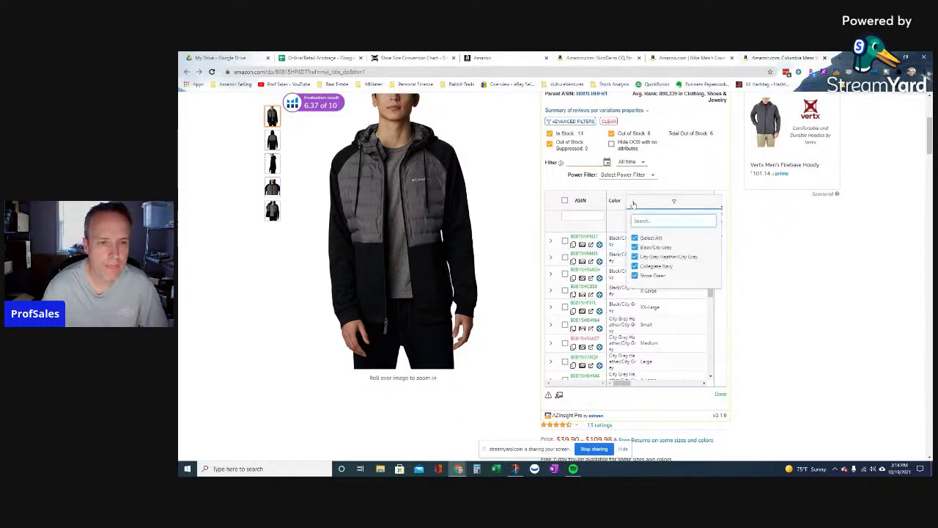
{"action": "left_click", "coordinate": [634, 238]}
{"action": "left_click", "coordinate": [635, 248]}
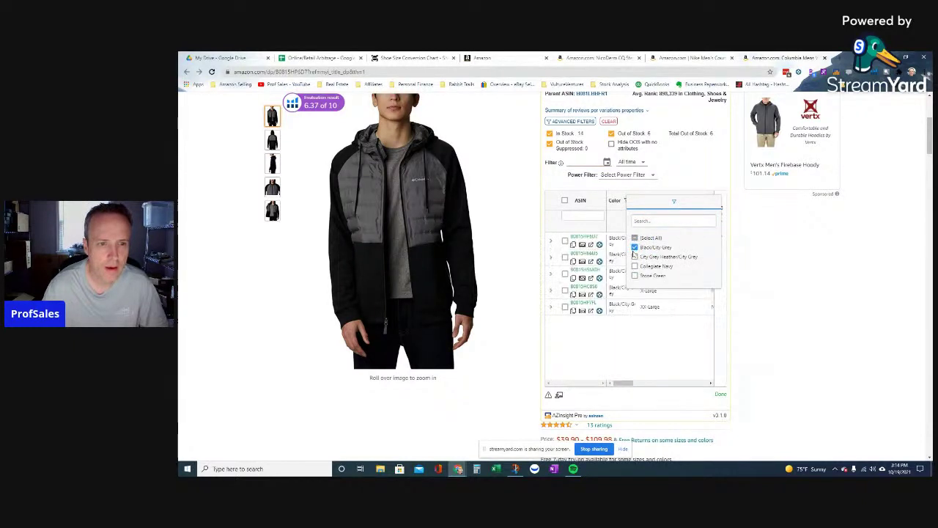
{"action": "left_click", "coordinate": [735, 268]}
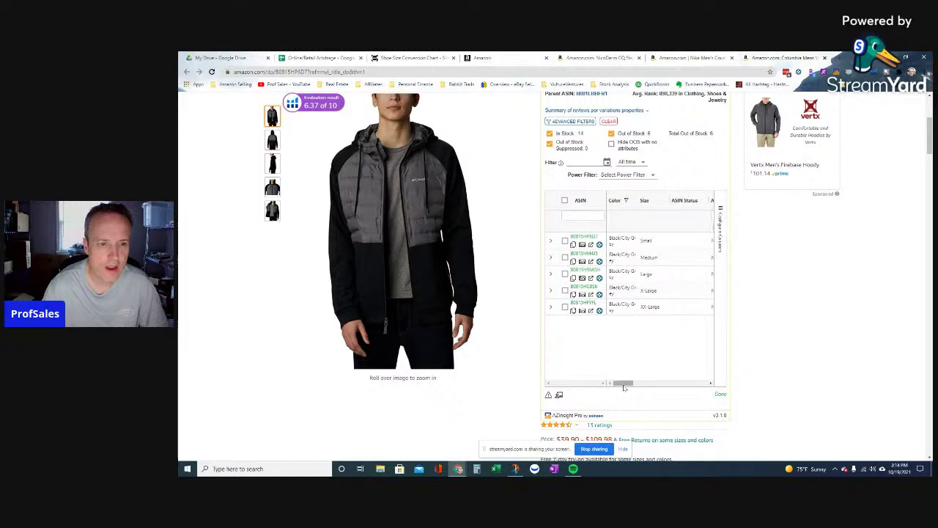
{"action": "left_click_drag", "start_coordinate": [624, 384], "coordinate": [576, 382]}
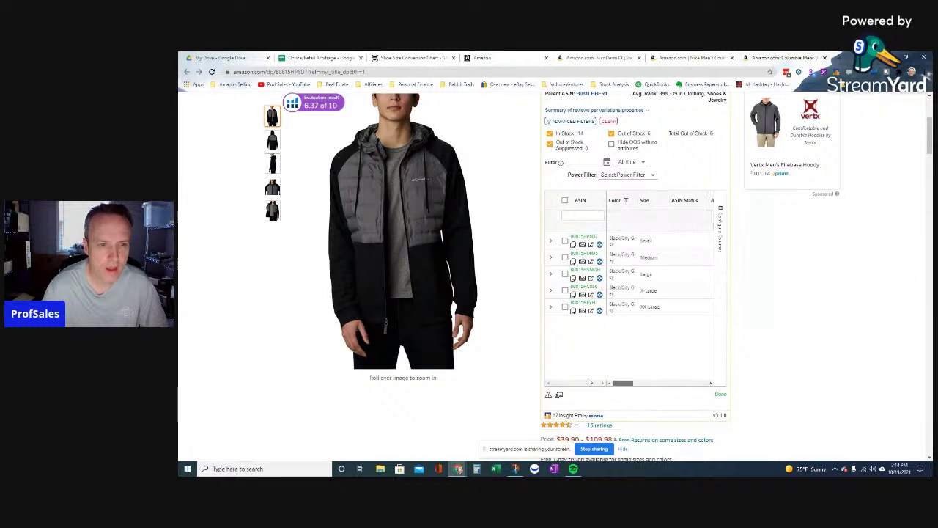
Add City Grey Heather/City Grey to the variations color filter and compare the ranks and landed prices of the filtered sizes.
{"action": "left_click", "coordinate": [634, 203]}
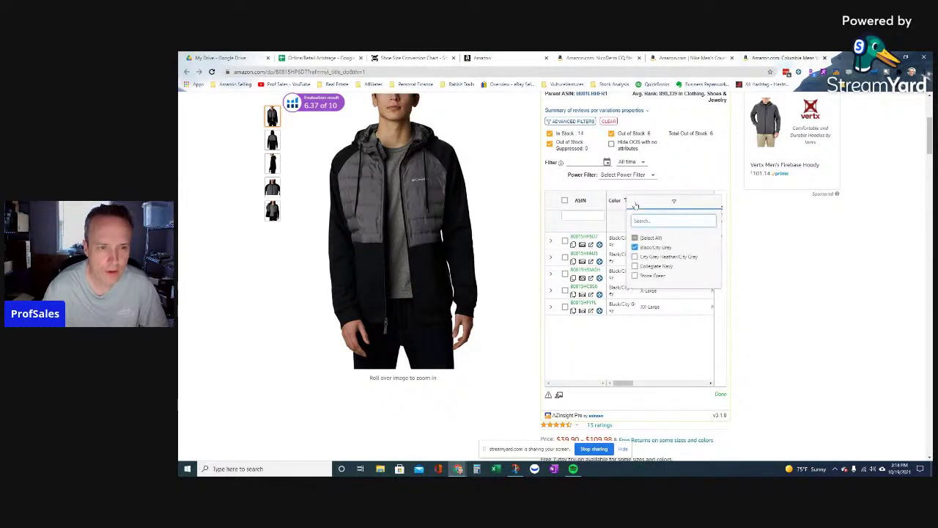
{"action": "left_click", "coordinate": [635, 256]}
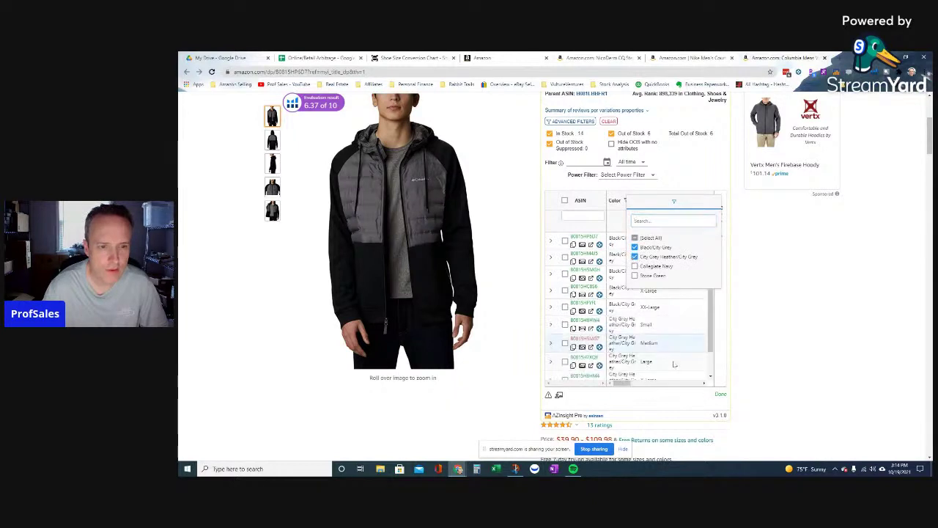
{"action": "left_click", "coordinate": [622, 362]}
{"action": "left_click_drag", "start_coordinate": [636, 384], "coordinate": [641, 385]}
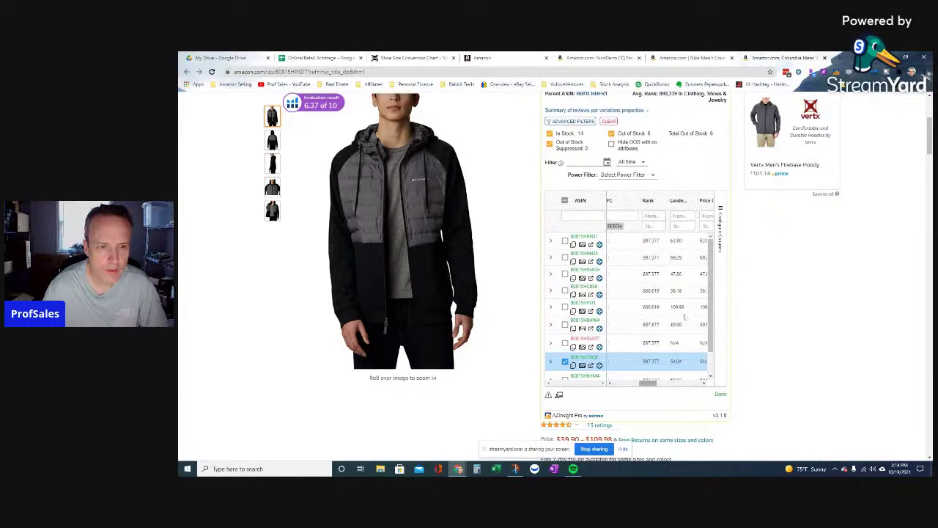
{"action": "scroll", "coordinate": [709, 277], "scroll_direction": "down", "scroll_amount": 1}
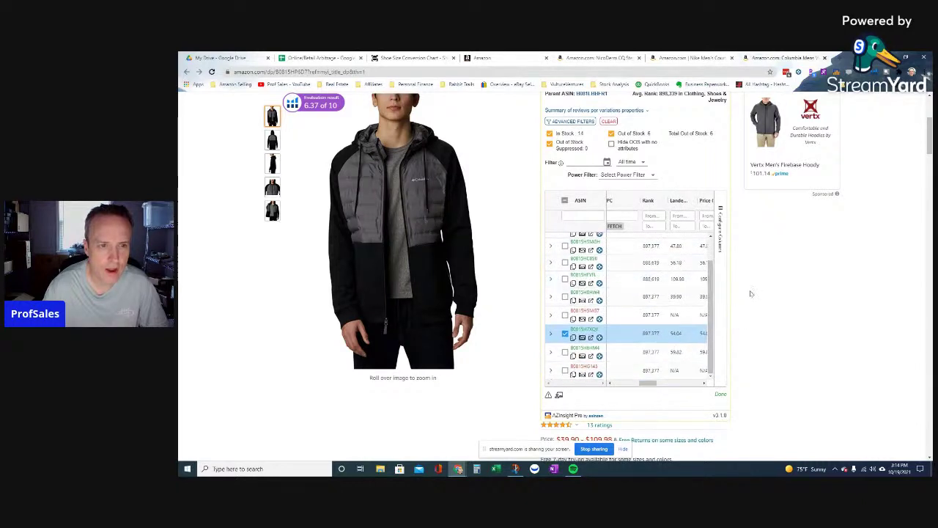
{"action": "scroll", "coordinate": [749, 293], "scroll_direction": "up", "scroll_amount": 2}
{"action": "scroll", "coordinate": [612, 190], "scroll_direction": "down", "scroll_amount": 1}
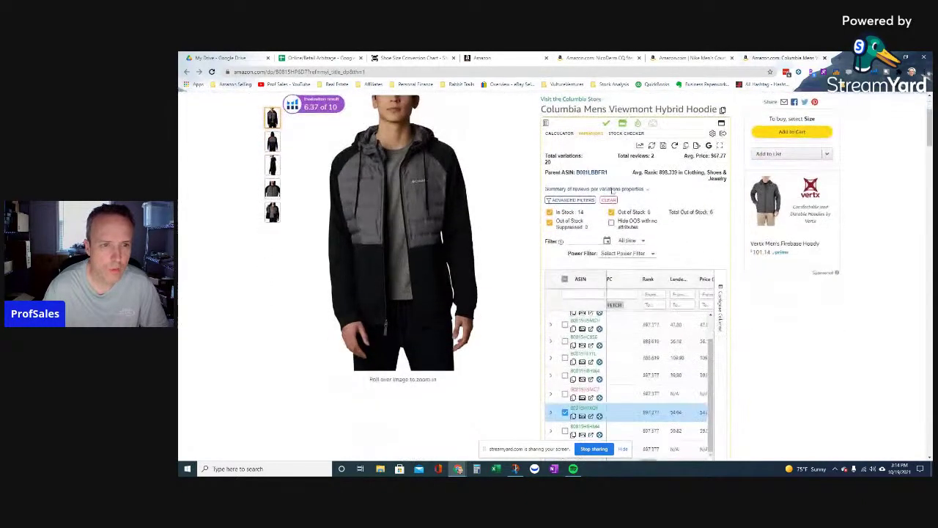
Review the hoodie's calculator figures and historical sales chart, and set its FBA buy cost to 19.99.
{"action": "left_click", "coordinate": [558, 133]}
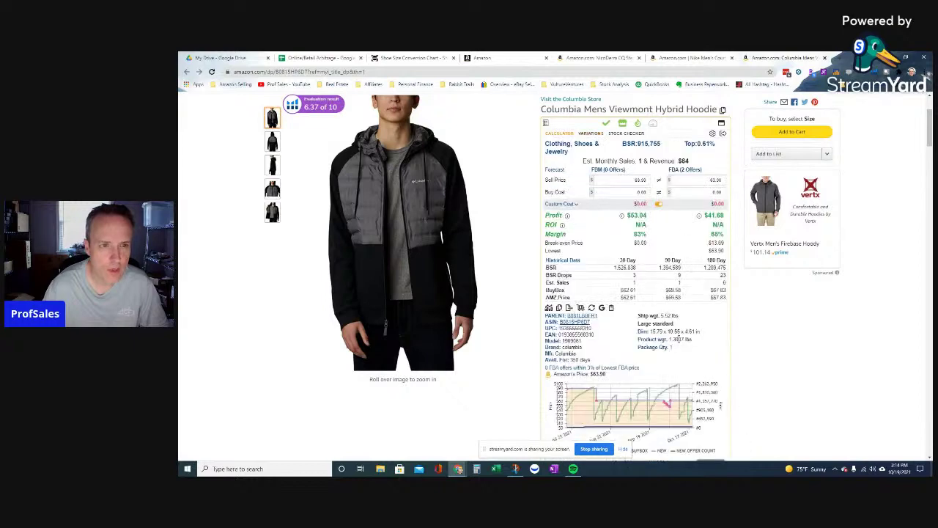
{"action": "scroll", "coordinate": [677, 337], "scroll_direction": "down", "scroll_amount": 1}
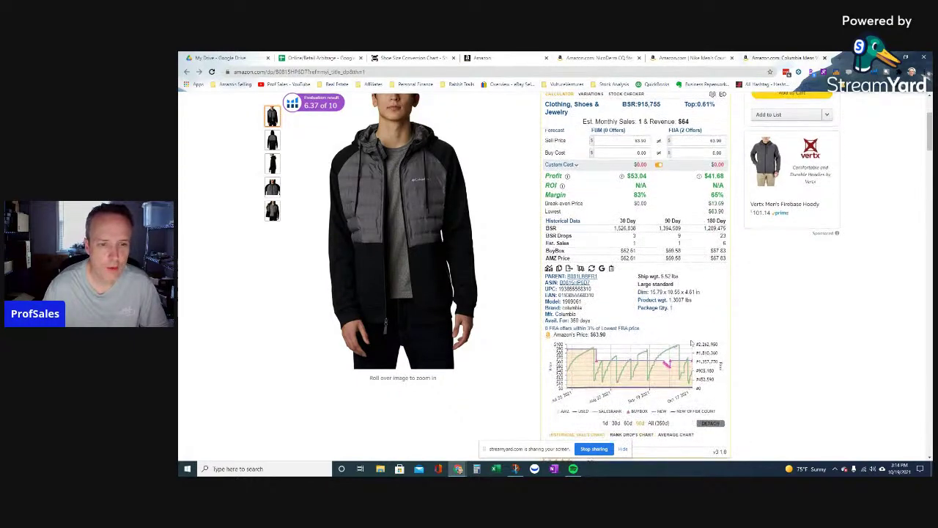
{"action": "scroll", "coordinate": [733, 326], "scroll_direction": "up", "scroll_amount": 2}
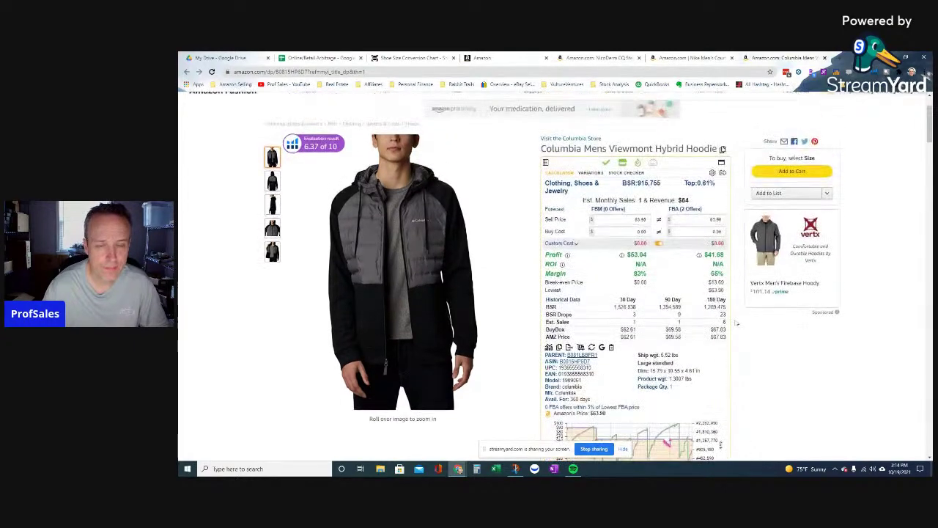
{"action": "scroll", "coordinate": [736, 322], "scroll_direction": "down", "scroll_amount": 1}
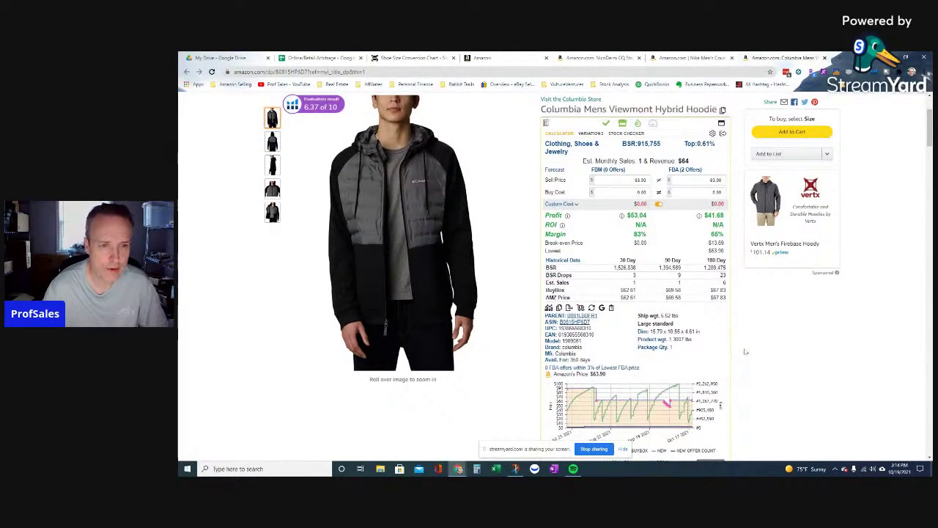
{"action": "scroll", "coordinate": [606, 213], "scroll_direction": "down", "scroll_amount": 1}
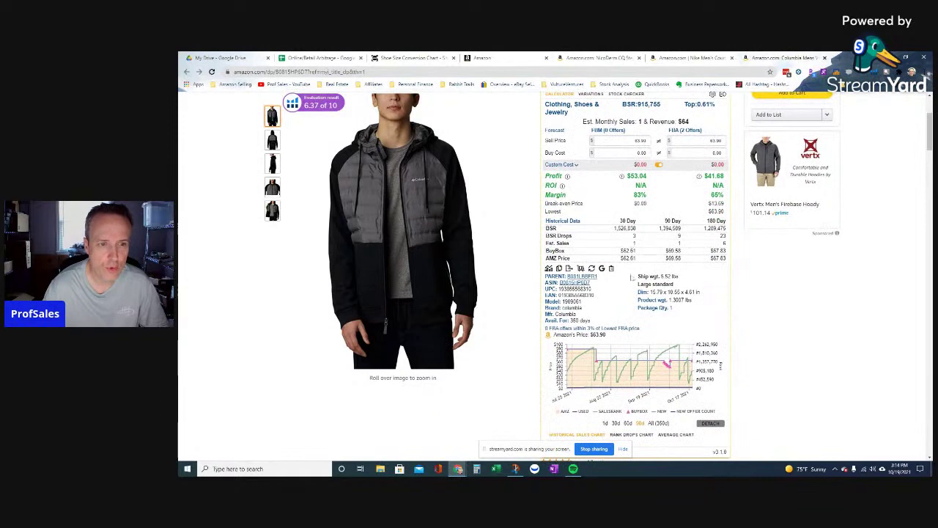
{"action": "scroll", "coordinate": [628, 260], "scroll_direction": "up", "scroll_amount": 1}
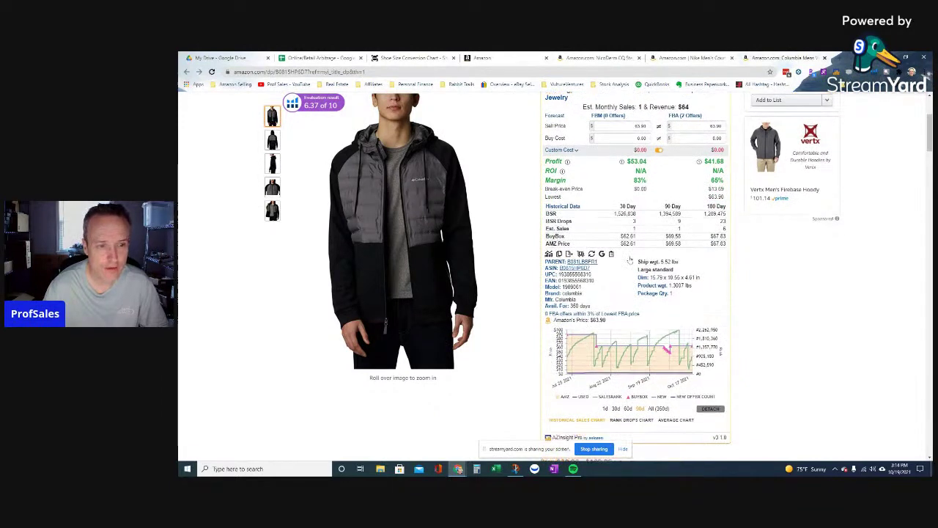
{"action": "left_click", "coordinate": [705, 192]}
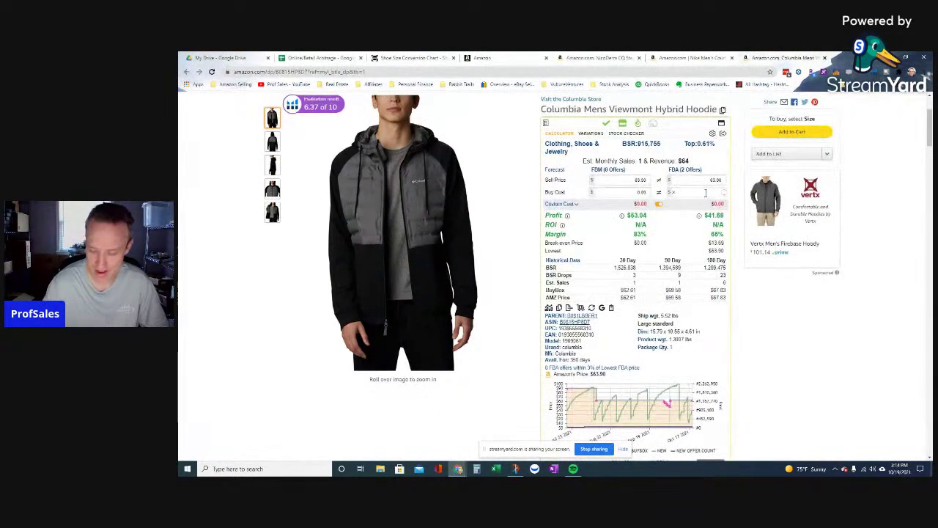
{"action": "type", "text": "18"}
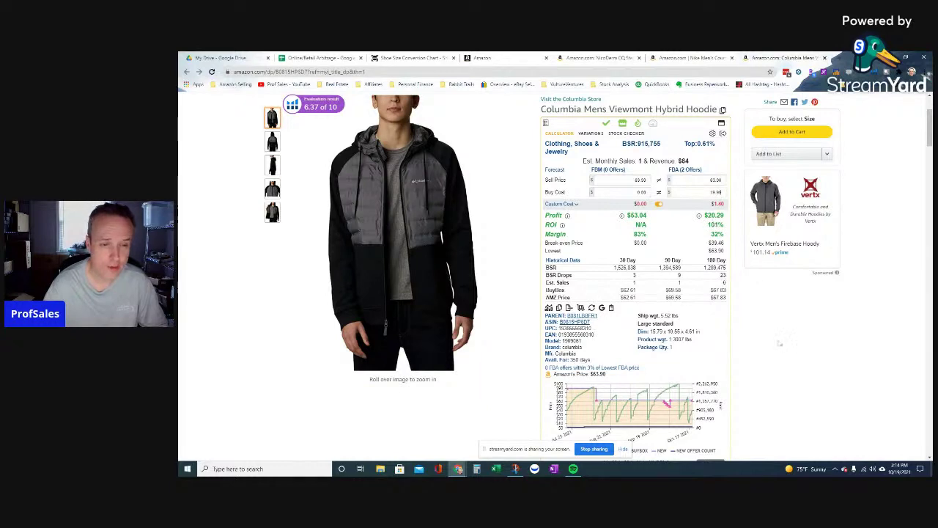
Choose the X-Large size of the Black/City Grey hoodie and review its profit, ROI, historical data and sales chart.
{"action": "scroll", "coordinate": [780, 342], "scroll_direction": "down", "scroll_amount": 2}
{"action": "scroll", "coordinate": [779, 342], "scroll_direction": "down", "scroll_amount": 3}
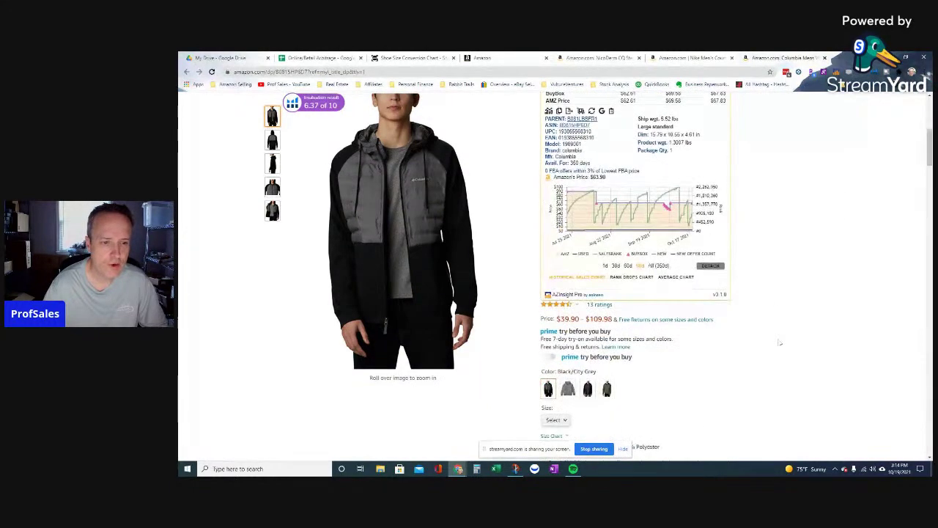
{"action": "left_click", "coordinate": [559, 420]}
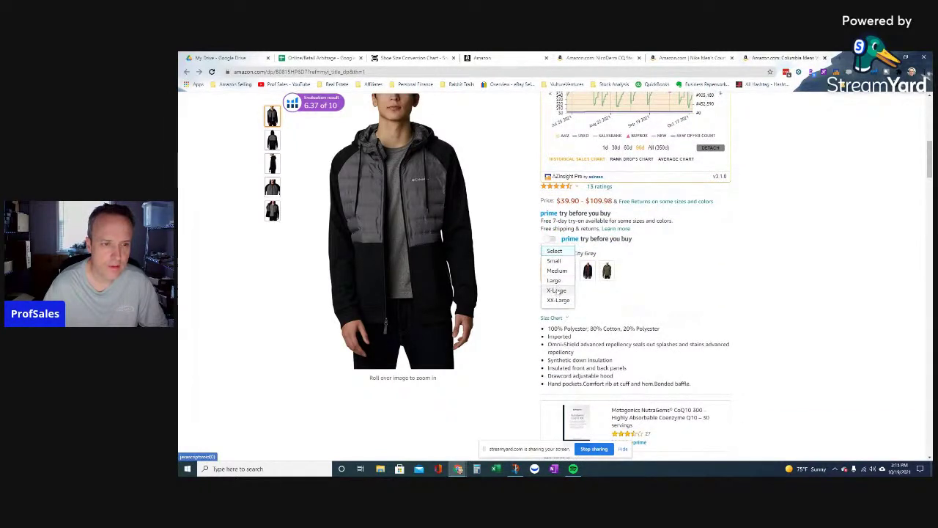
{"action": "left_click", "coordinate": [557, 290]}
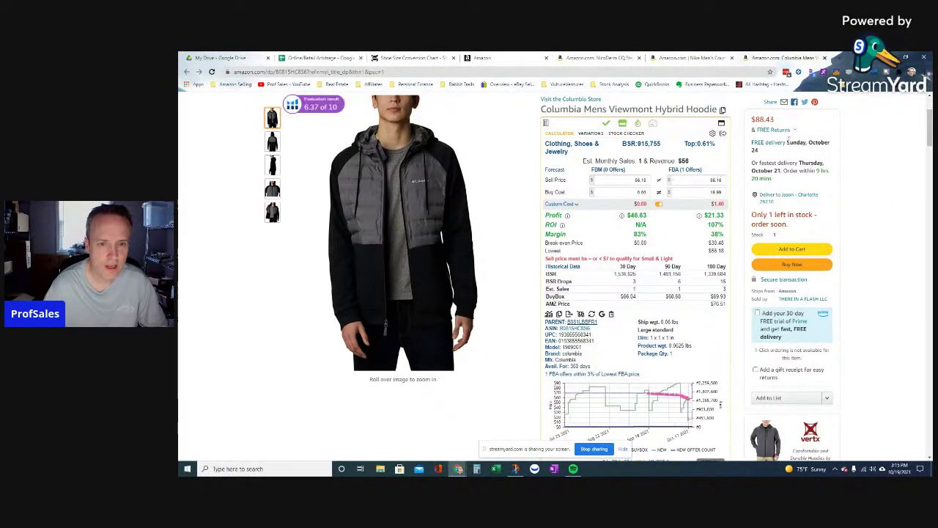
{"action": "scroll", "coordinate": [744, 224], "scroll_direction": "down", "scroll_amount": 1}
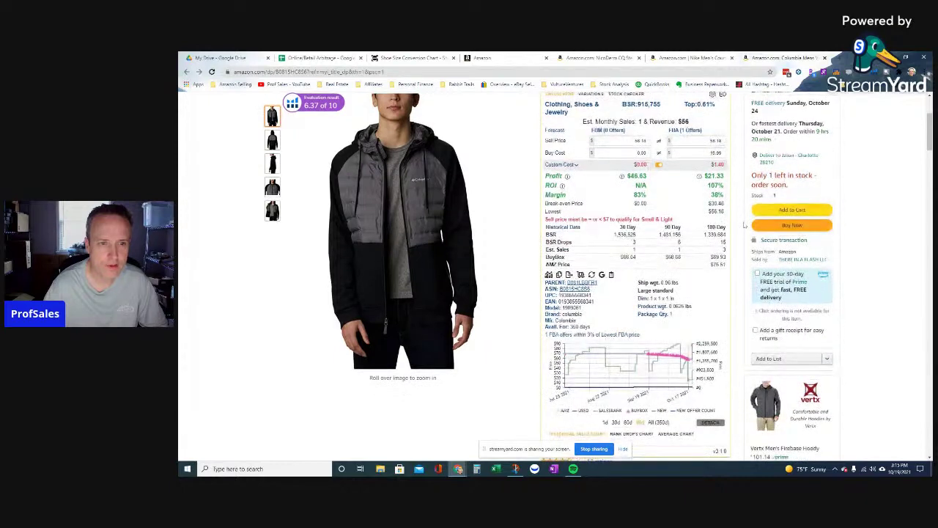
{"action": "scroll", "coordinate": [744, 224], "scroll_direction": "down", "scroll_amount": 1}
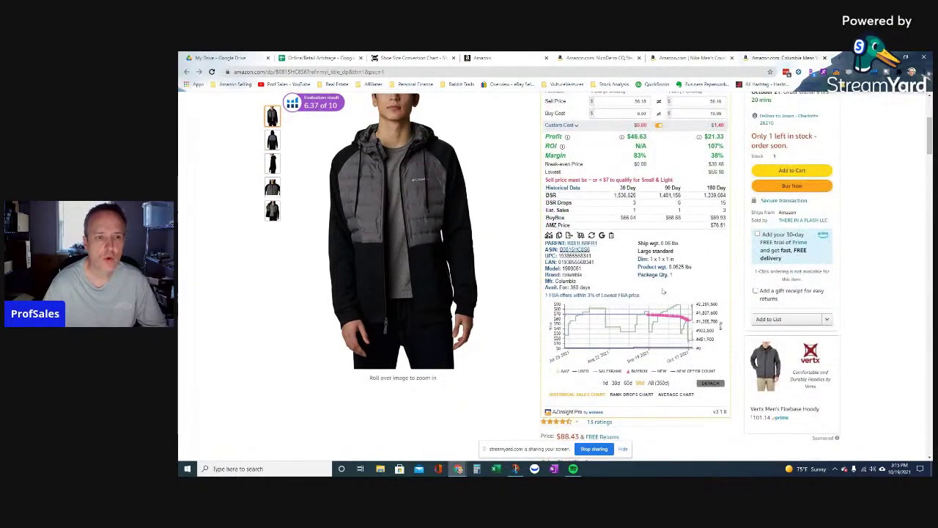
Change the hoodie's size to Medium and check its profit, ROI and estimated sales in the calculator.
{"action": "scroll", "coordinate": [662, 290], "scroll_direction": "down", "scroll_amount": 5}
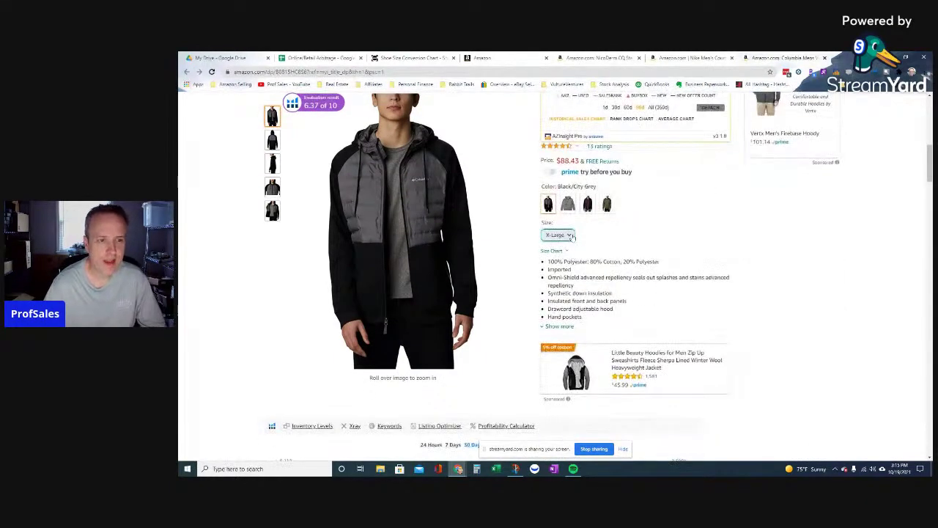
{"action": "left_click", "coordinate": [571, 236]}
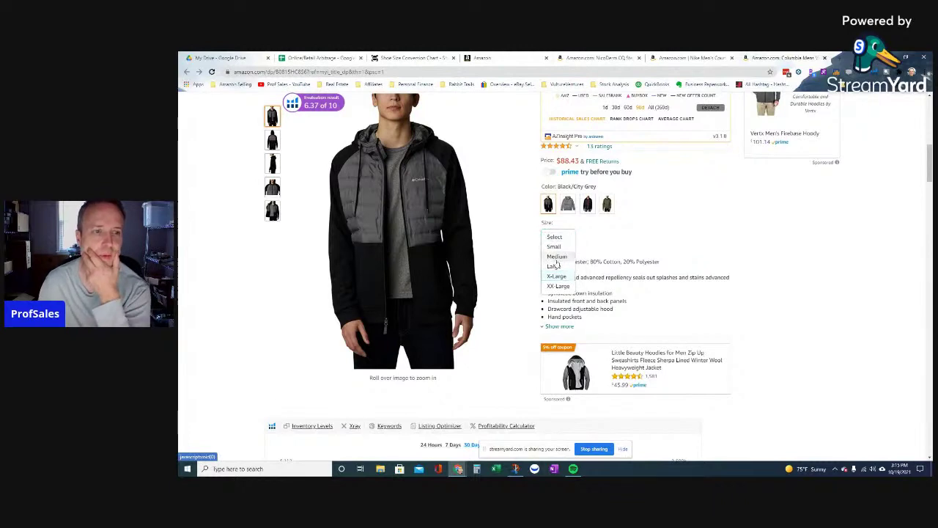
{"action": "left_click", "coordinate": [556, 257]}
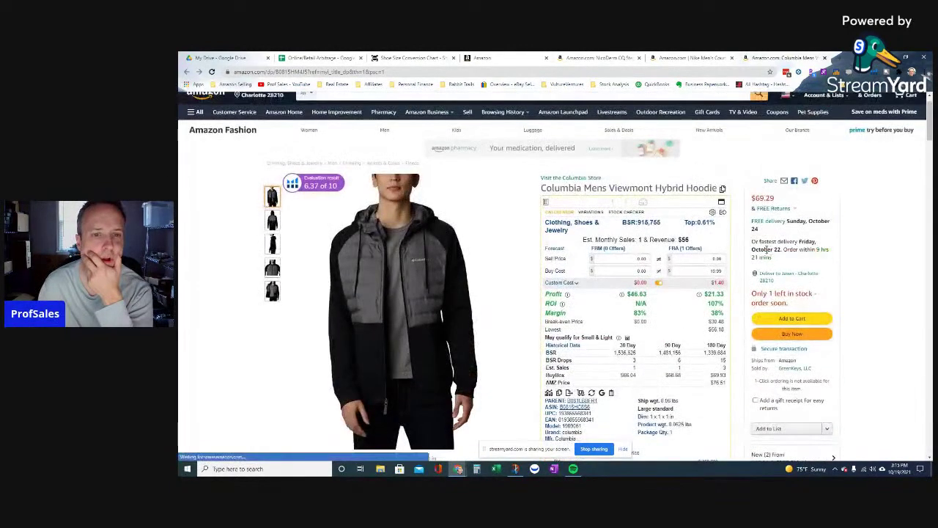
{"action": "scroll", "coordinate": [766, 249], "scroll_direction": "down", "scroll_amount": 1}
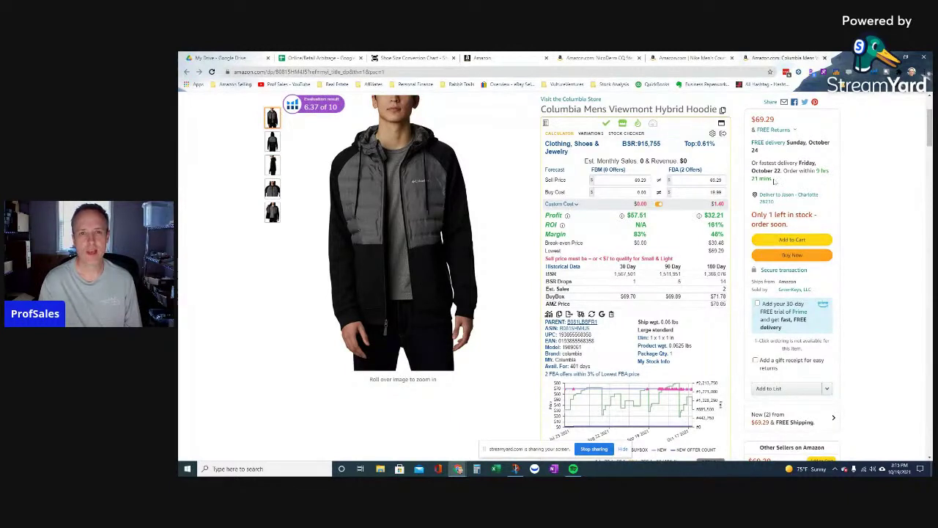
Run the Stock Checker for the Medium hoodie and examine the sellers' quantities and prices.
{"action": "left_click", "coordinate": [622, 134]}
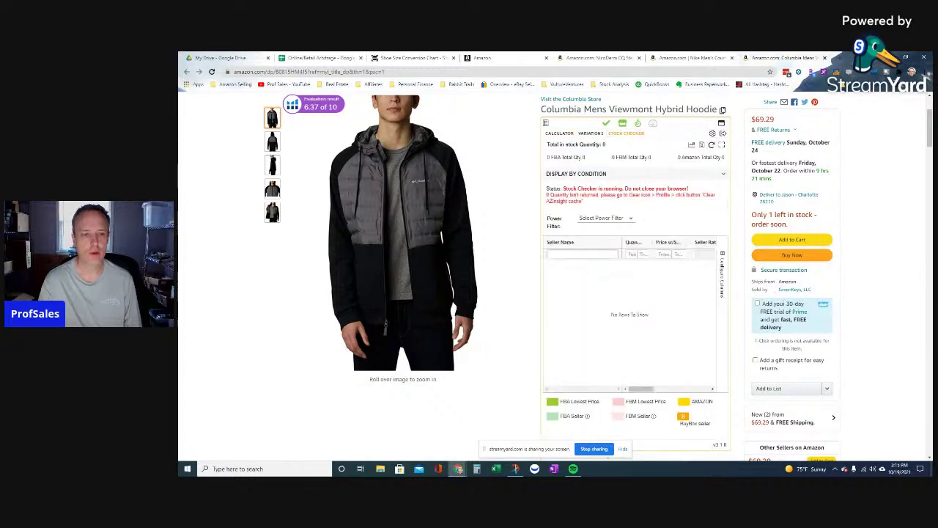
{"action": "scroll", "coordinate": [648, 318], "scroll_direction": "down", "scroll_amount": 3}
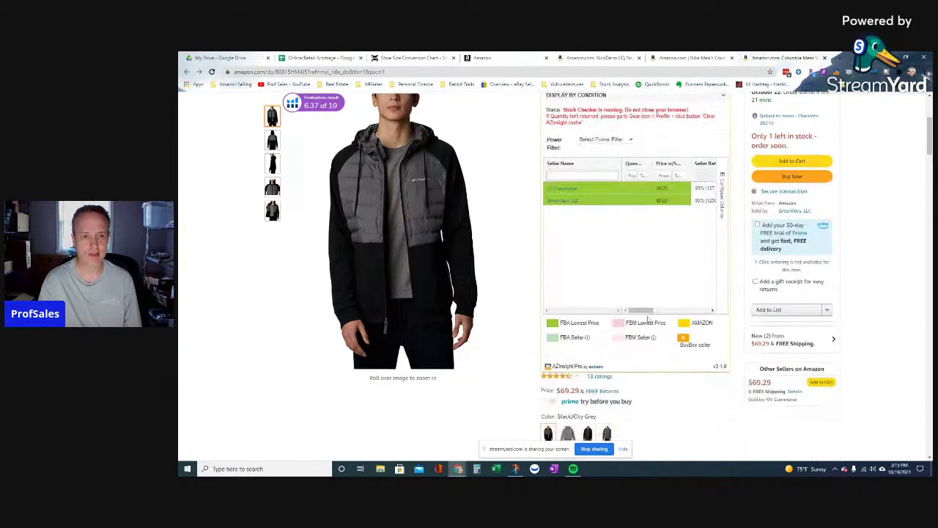
{"action": "scroll", "coordinate": [648, 319], "scroll_direction": "down", "scroll_amount": 1}
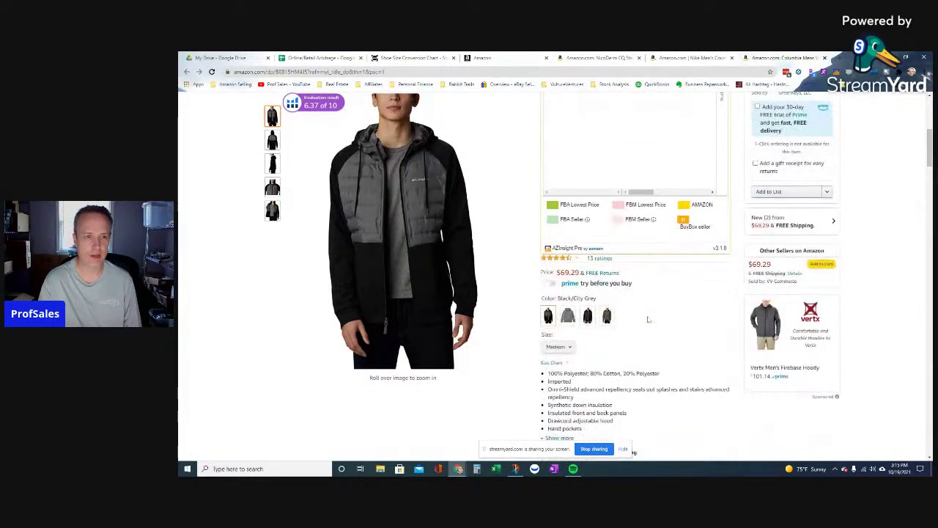
{"action": "scroll", "coordinate": [648, 318], "scroll_direction": "up", "scroll_amount": 5}
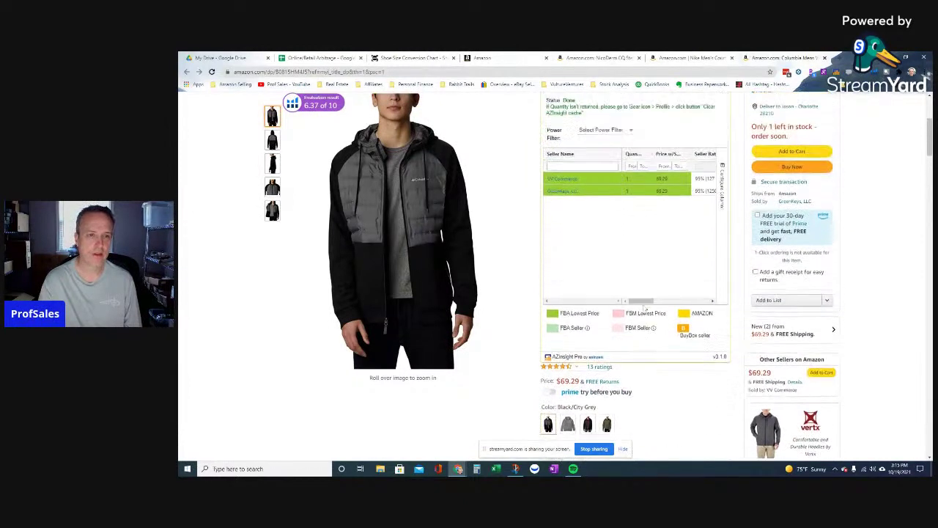
Return to the Medium hoodie's calculator and review its historical data, sales chart and FBA sell price.
{"action": "left_click", "coordinate": [560, 212]}
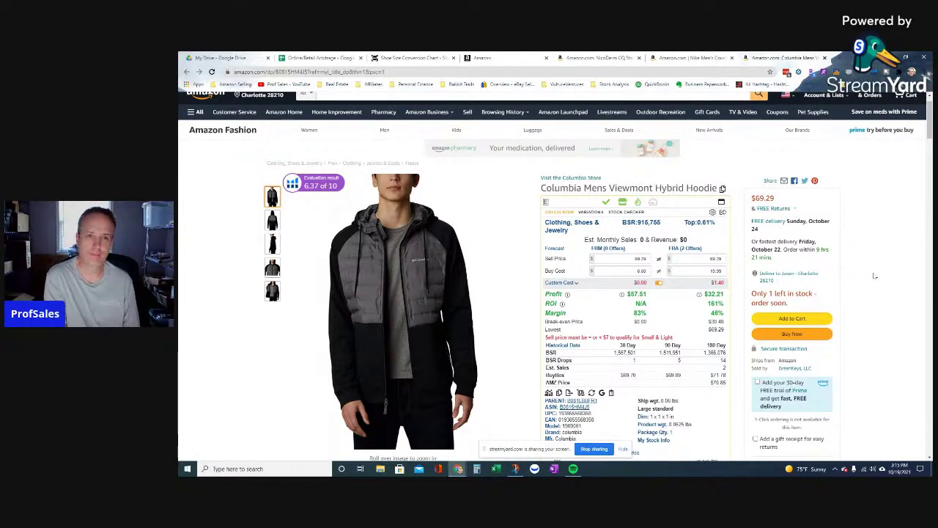
{"action": "scroll", "coordinate": [635, 300], "scroll_direction": "down", "scroll_amount": 2}
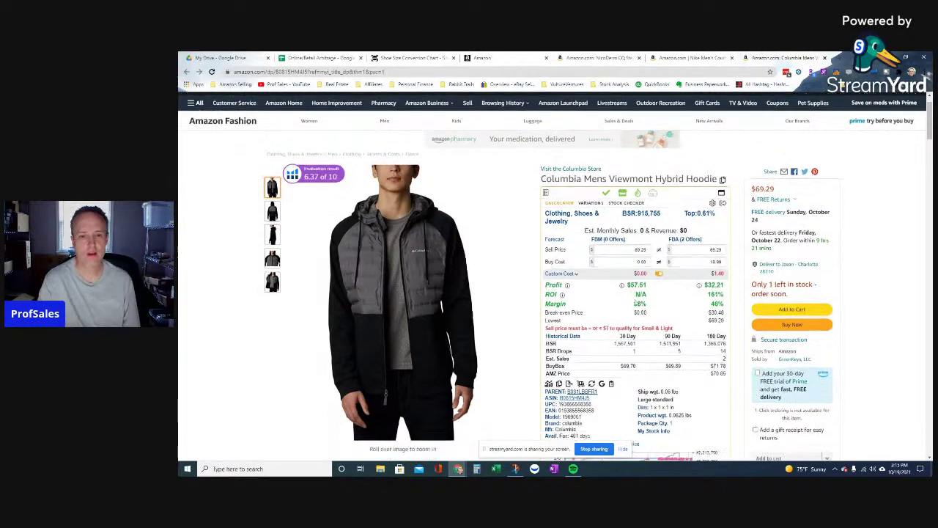
{"action": "scroll", "coordinate": [635, 302], "scroll_direction": "down", "scroll_amount": 2}
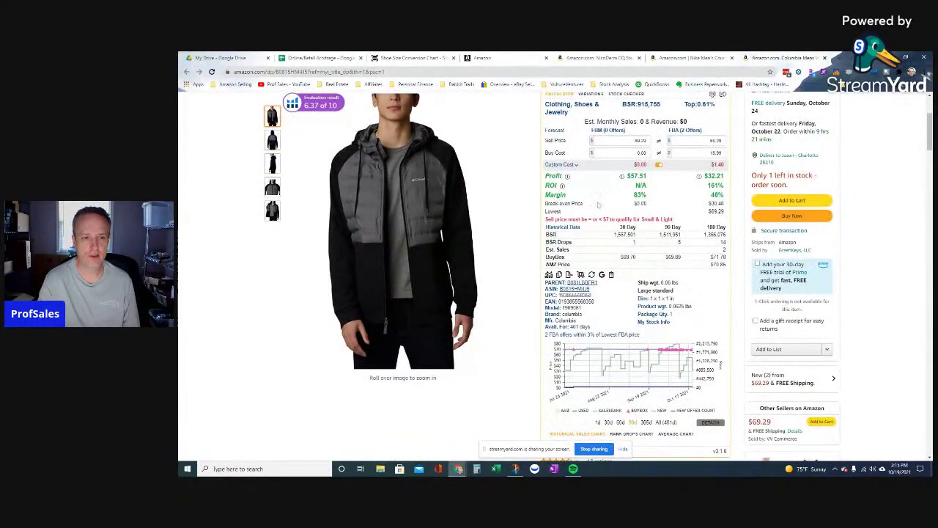
{"action": "scroll", "coordinate": [673, 290], "scroll_direction": "up", "scroll_amount": 2}
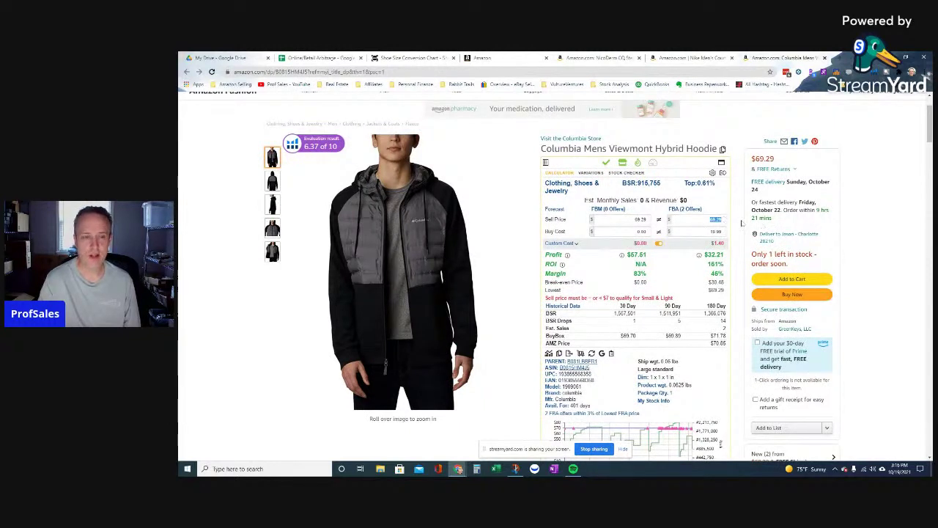
Go back to the Nike Court Vision Low listing and review its calculator, other sellers and price history charts.
{"action": "left_click", "coordinate": [679, 61]}
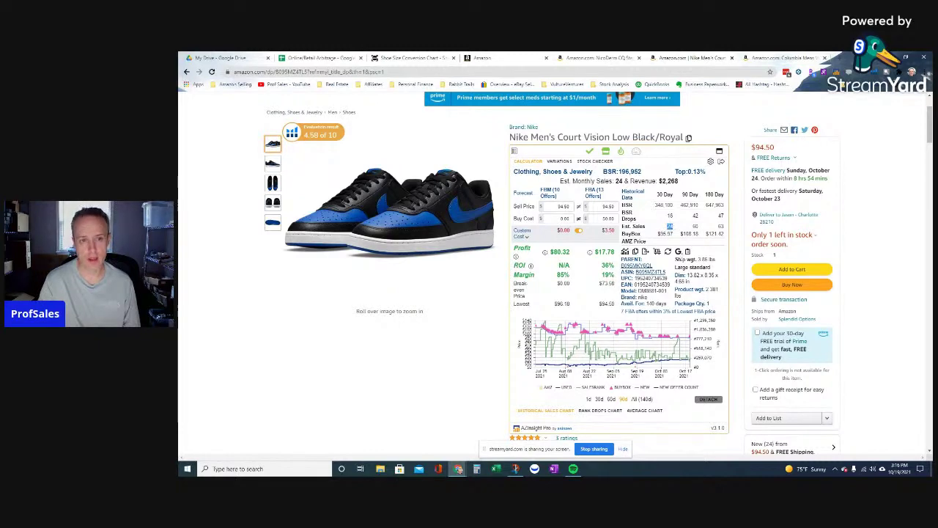
{"action": "scroll", "coordinate": [672, 227], "scroll_direction": "down", "scroll_amount": 4}
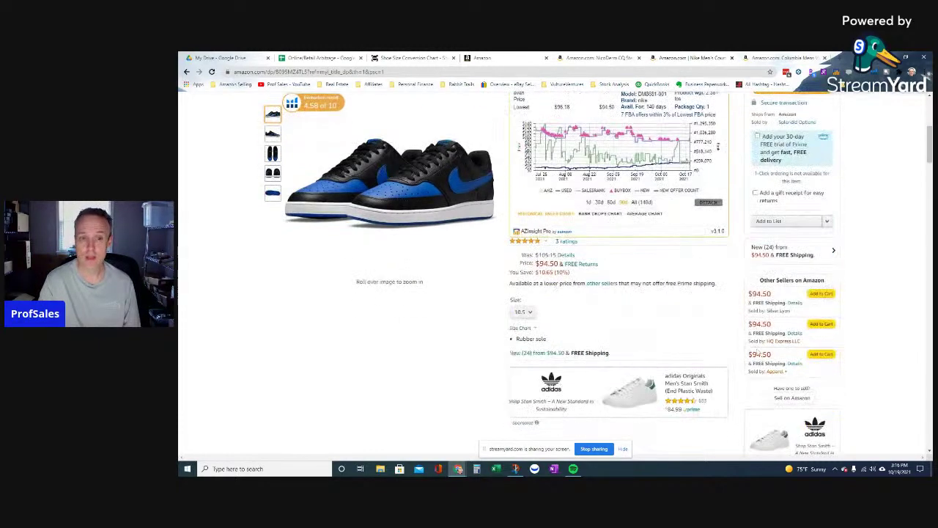
{"action": "scroll", "coordinate": [731, 323], "scroll_direction": "up", "scroll_amount": 1}
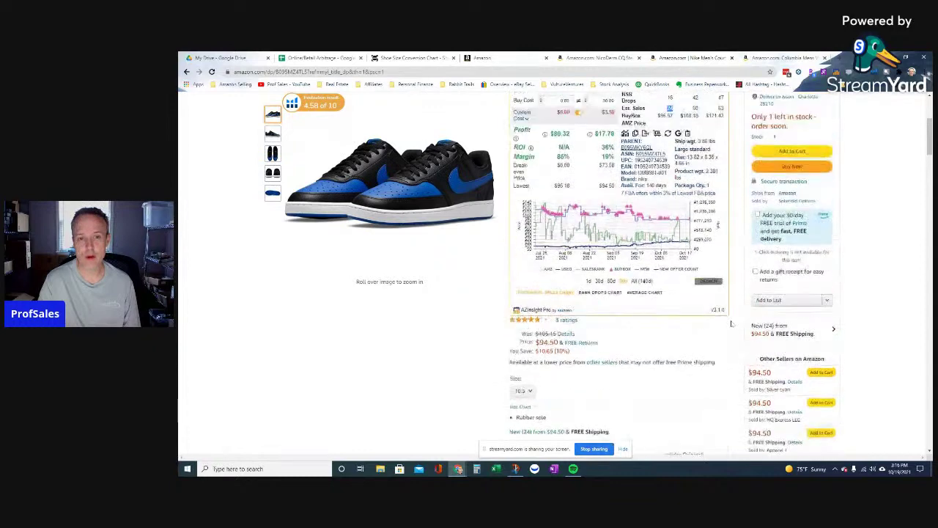
{"action": "scroll", "coordinate": [731, 323], "scroll_direction": "up", "scroll_amount": 2}
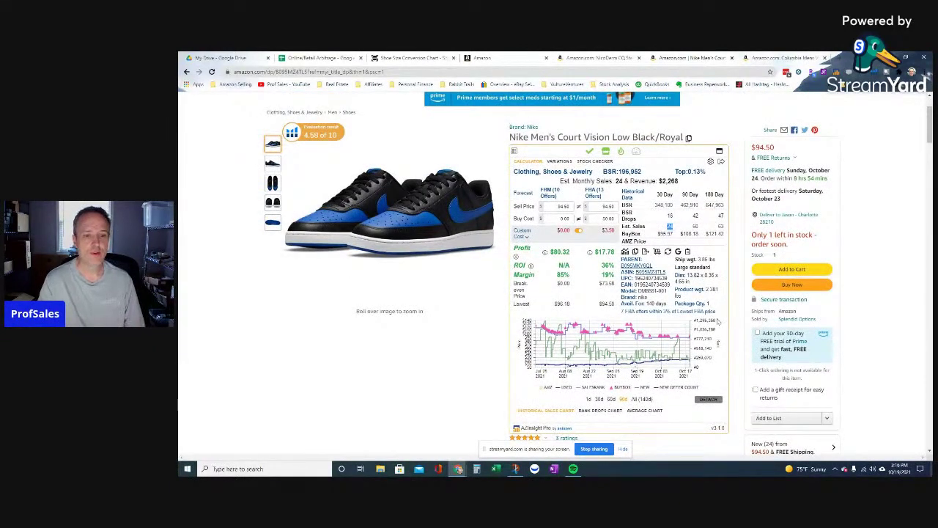
{"action": "scroll", "coordinate": [717, 321], "scroll_direction": "down", "scroll_amount": 6}
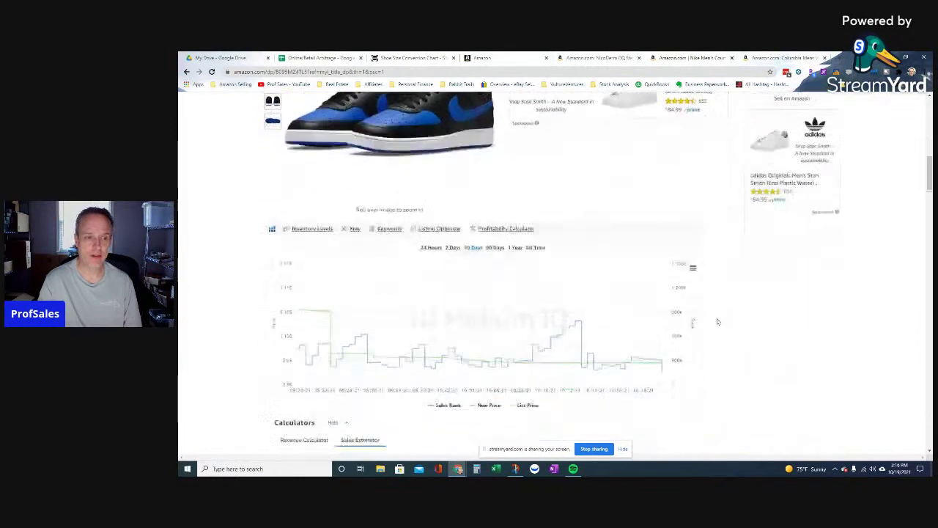
{"action": "scroll", "coordinate": [717, 321], "scroll_direction": "down", "scroll_amount": 4}
{"action": "scroll", "coordinate": [718, 320], "scroll_direction": "down", "scroll_amount": 3}
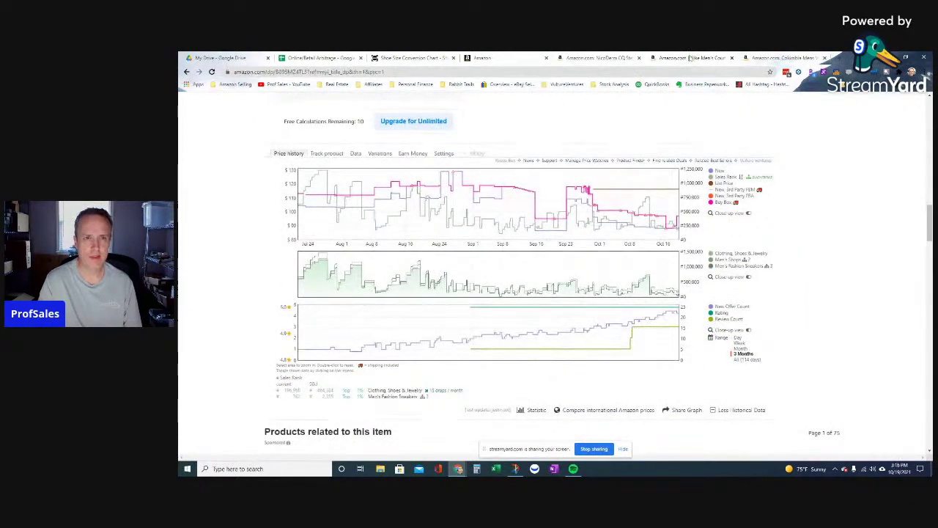
Open the NicoDerm CQ listing and display its price history graph over the full available time range.
{"action": "left_click", "coordinate": [597, 58]}
{"action": "scroll", "coordinate": [683, 327], "scroll_direction": "down", "scroll_amount": 5}
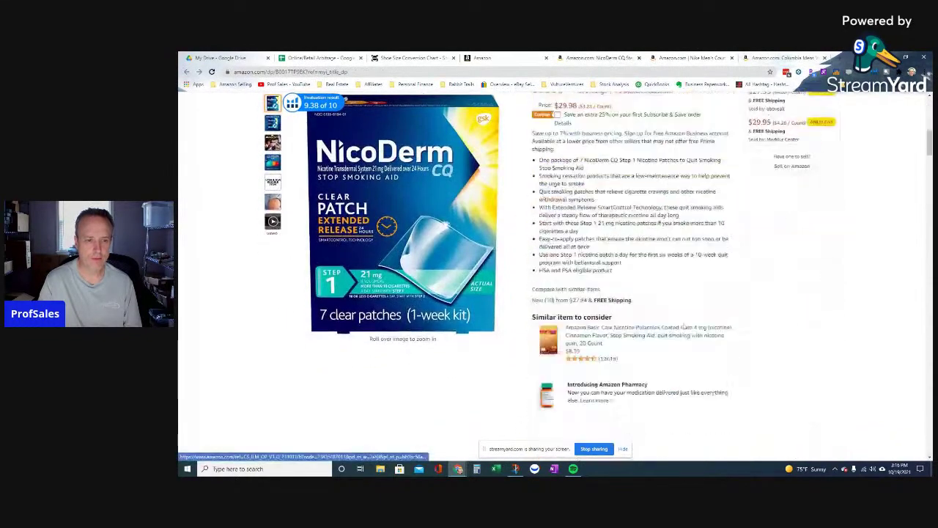
{"action": "scroll", "coordinate": [683, 327], "scroll_direction": "down", "scroll_amount": 5}
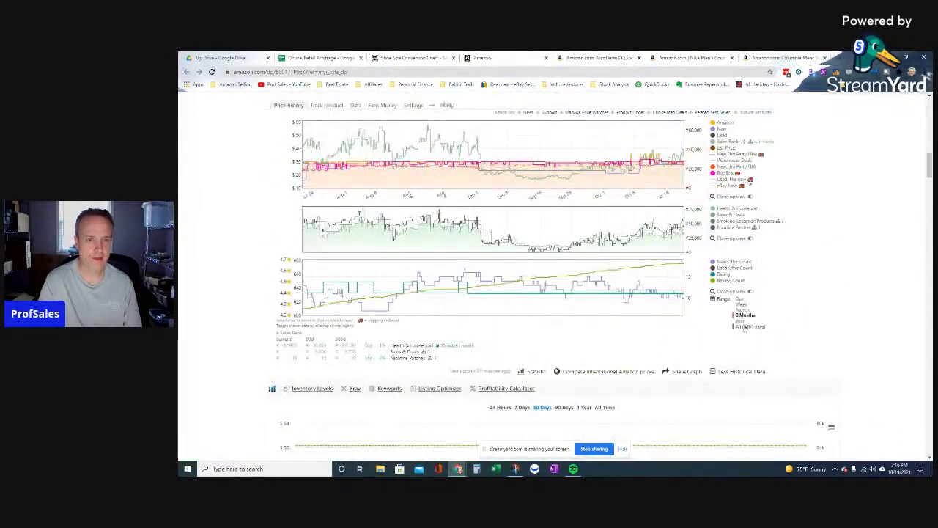
{"action": "left_click", "coordinate": [749, 326]}
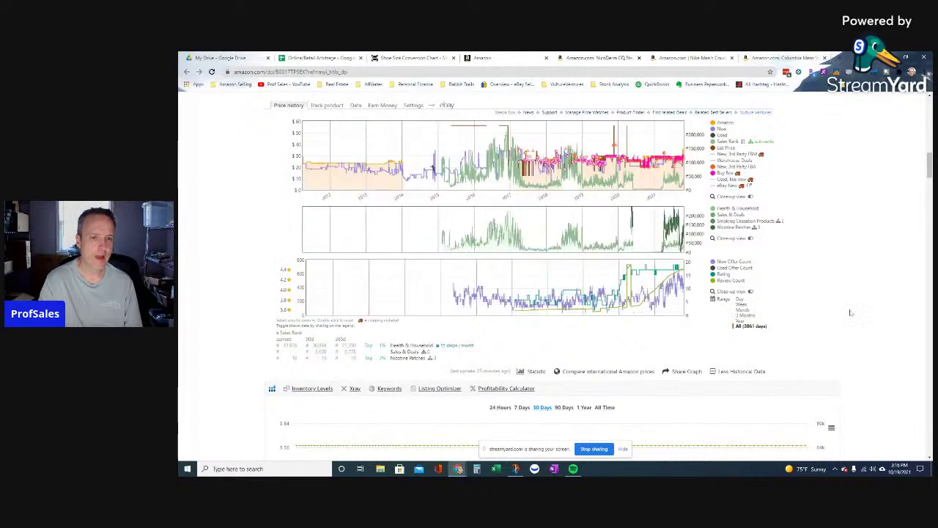
{"action": "scroll", "coordinate": [671, 311], "scroll_direction": "up", "scroll_amount": 1}
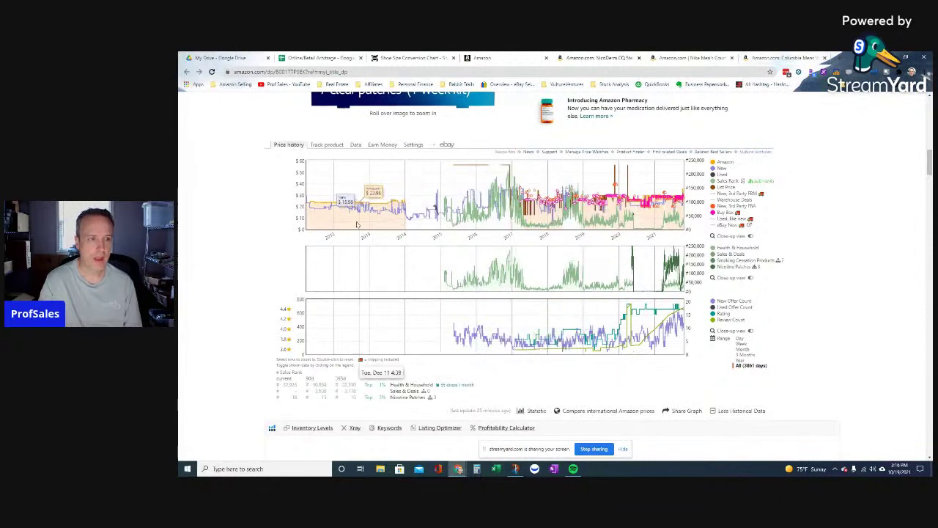
Toggle Amazon's price series off and back on in the NicoDerm price history, and limit the graph's range to one year.
{"action": "left_click", "coordinate": [721, 164]}
{"action": "left_click", "coordinate": [721, 165]}
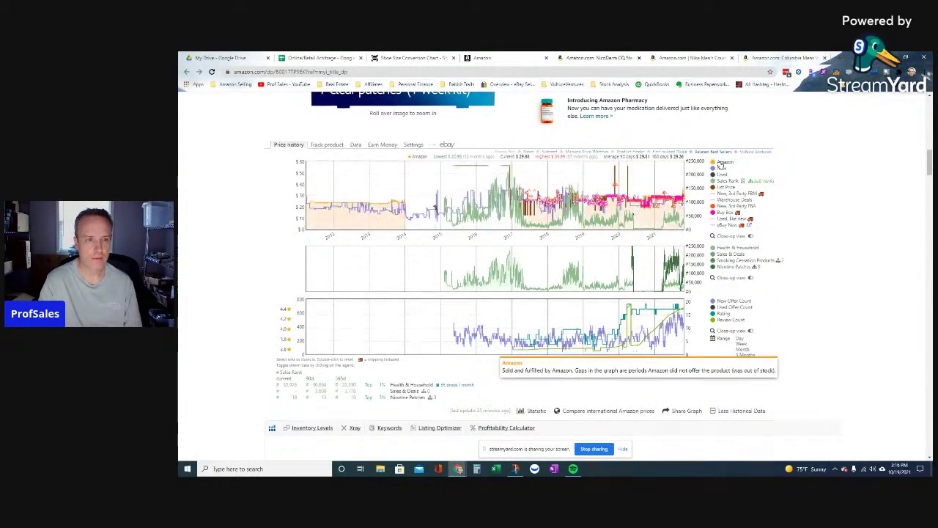
{"action": "left_click", "coordinate": [722, 164]}
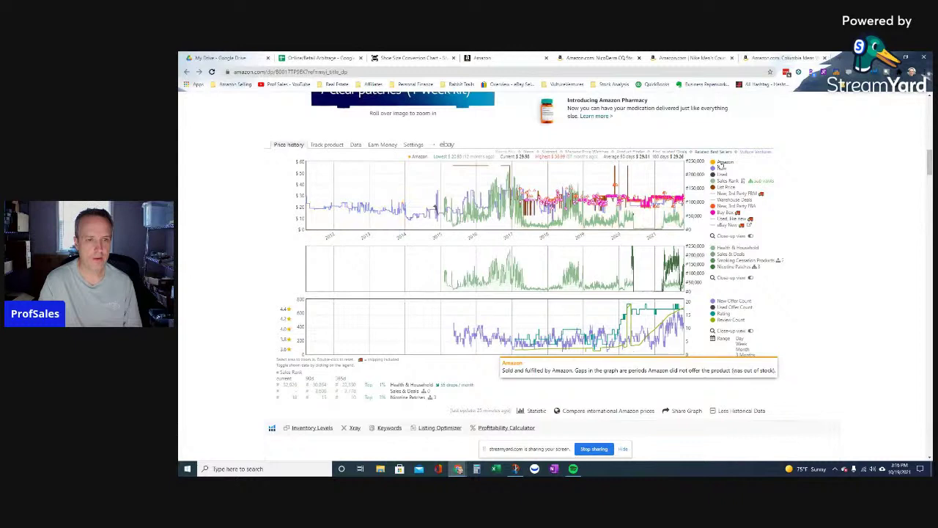
{"action": "left_click", "coordinate": [721, 164]}
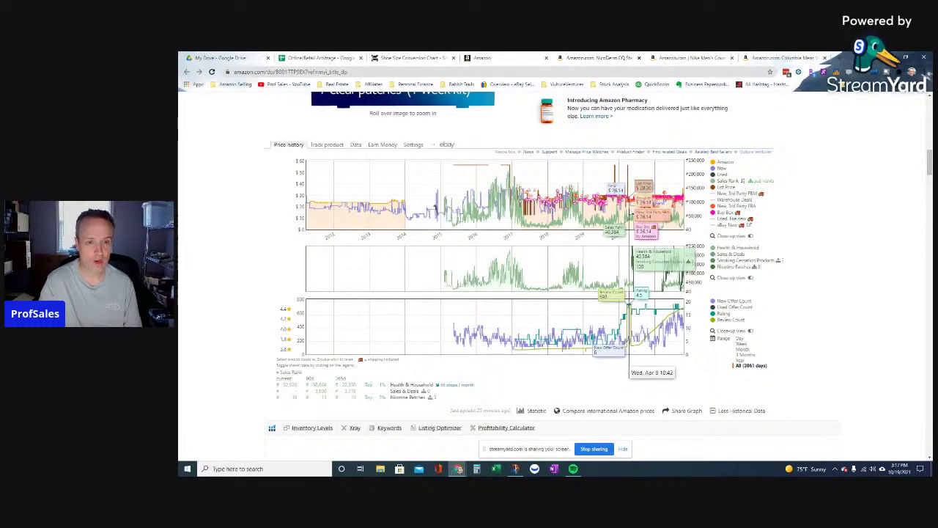
{"action": "left_click", "coordinate": [737, 361]}
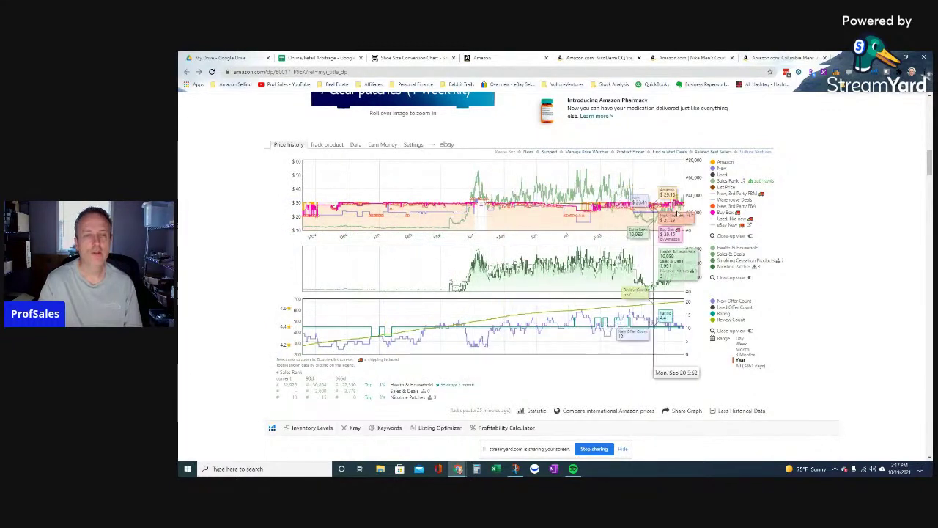
Set the FBA buy cost of the NicoDerm patches to 11 in the profit calculator.
{"action": "scroll", "coordinate": [811, 264], "scroll_direction": "up", "scroll_amount": 5}
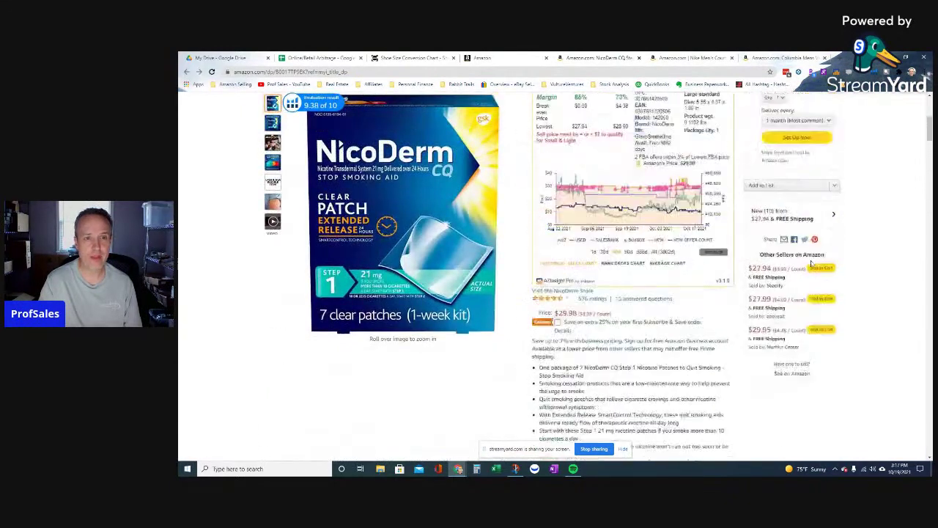
{"action": "scroll", "coordinate": [811, 264], "scroll_direction": "up", "scroll_amount": 3}
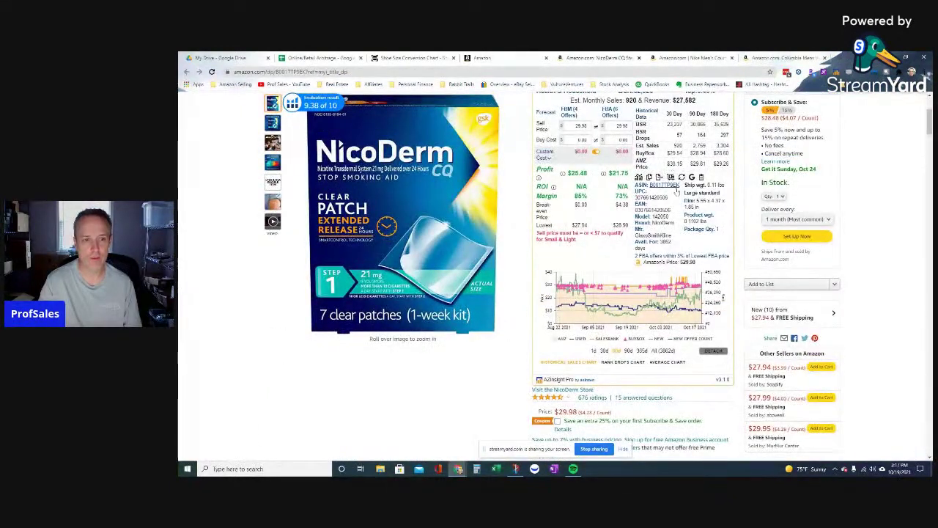
{"action": "scroll", "coordinate": [645, 307], "scroll_direction": "up", "scroll_amount": 1}
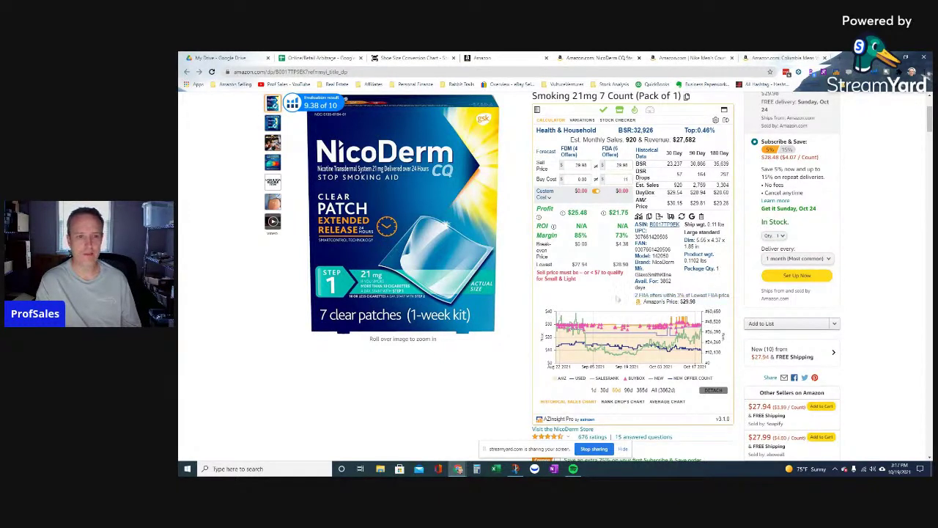
{"action": "key", "text": "Tab"}
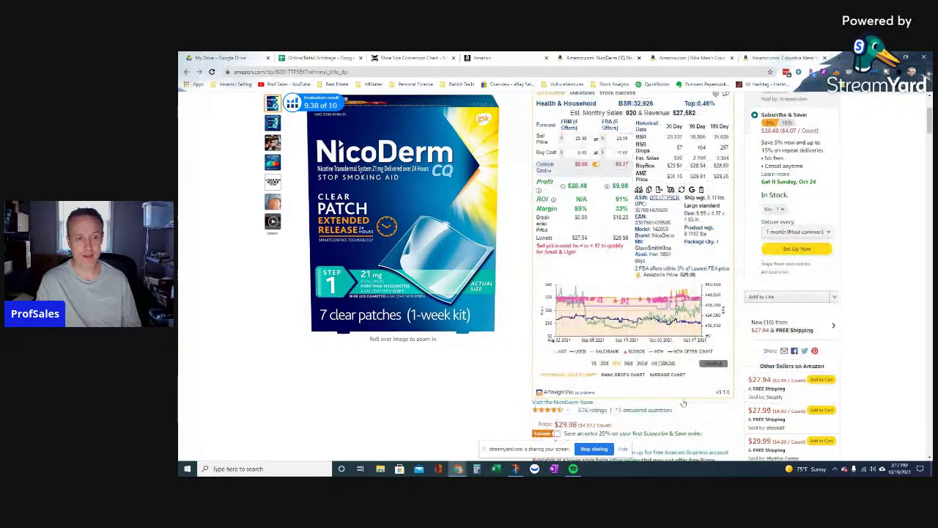
Review the NicoDerm patches' one-year price history and compare it with the profit, ROI and sales figures in the calculator.
{"action": "scroll", "coordinate": [681, 401], "scroll_direction": "down", "scroll_amount": 5}
{"action": "scroll", "coordinate": [683, 401], "scroll_direction": "down", "scroll_amount": 3}
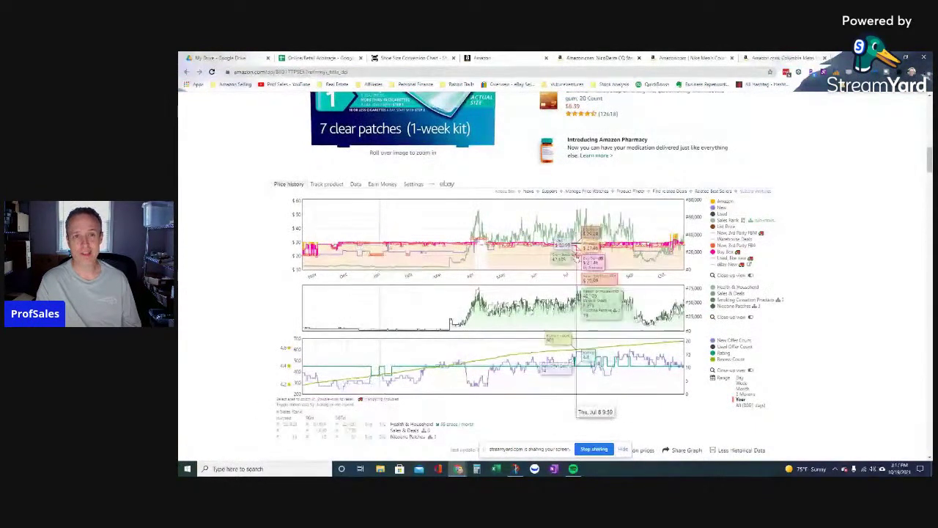
{"action": "scroll", "coordinate": [699, 339], "scroll_direction": "up", "scroll_amount": 5}
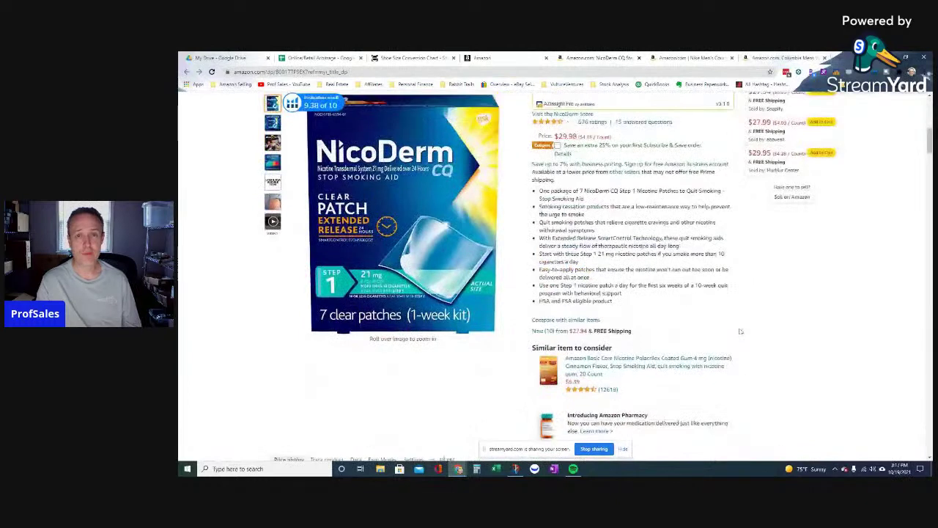
{"action": "scroll", "coordinate": [740, 331], "scroll_direction": "up", "scroll_amount": 4}
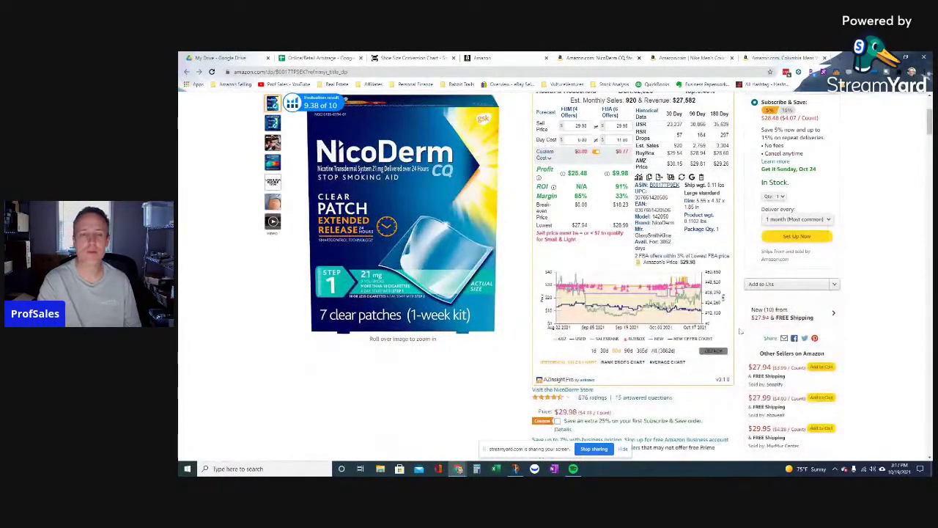
{"action": "scroll", "coordinate": [739, 322], "scroll_direction": "up", "scroll_amount": 3}
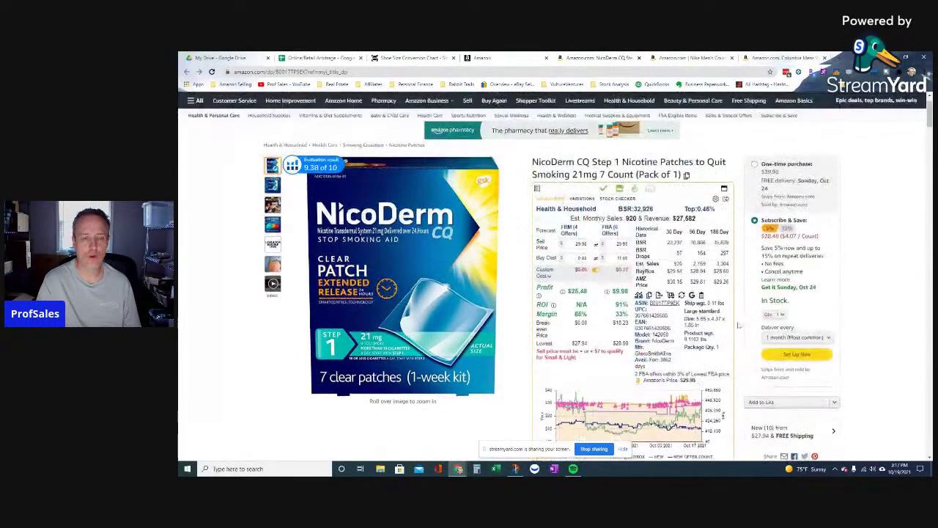